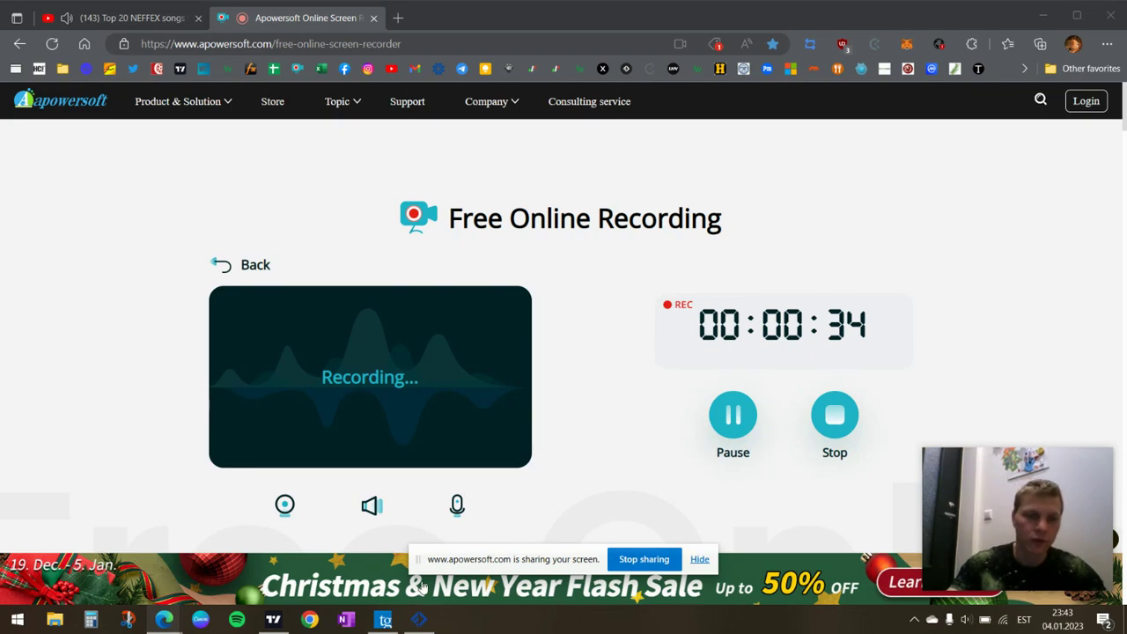
- Switch from the browser to TradingView and dismiss the advertisement and the upgrade offer over the XAUUSD chart
left_click_drag(418, 559, 454, 625)
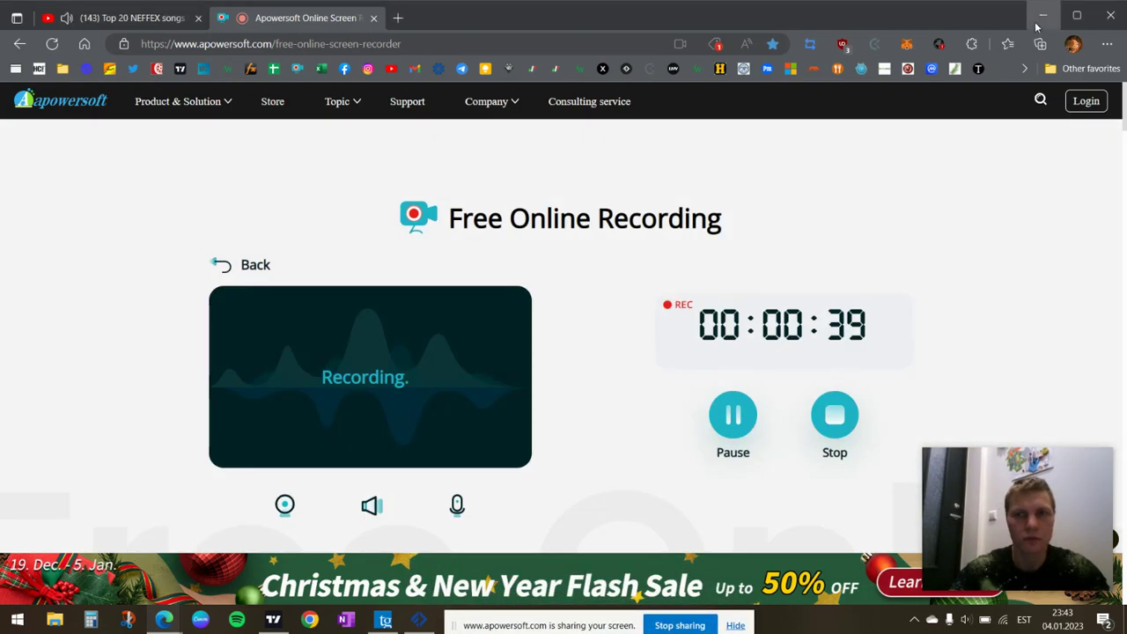
left_click(1041, 16)
left_click(273, 619)
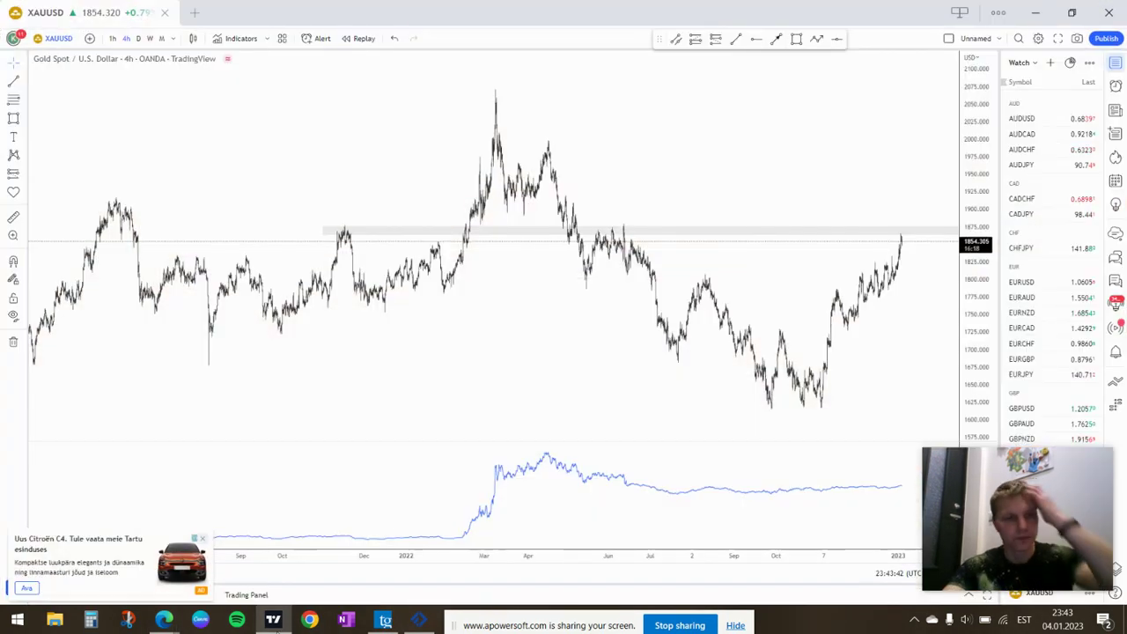
left_click(205, 539)
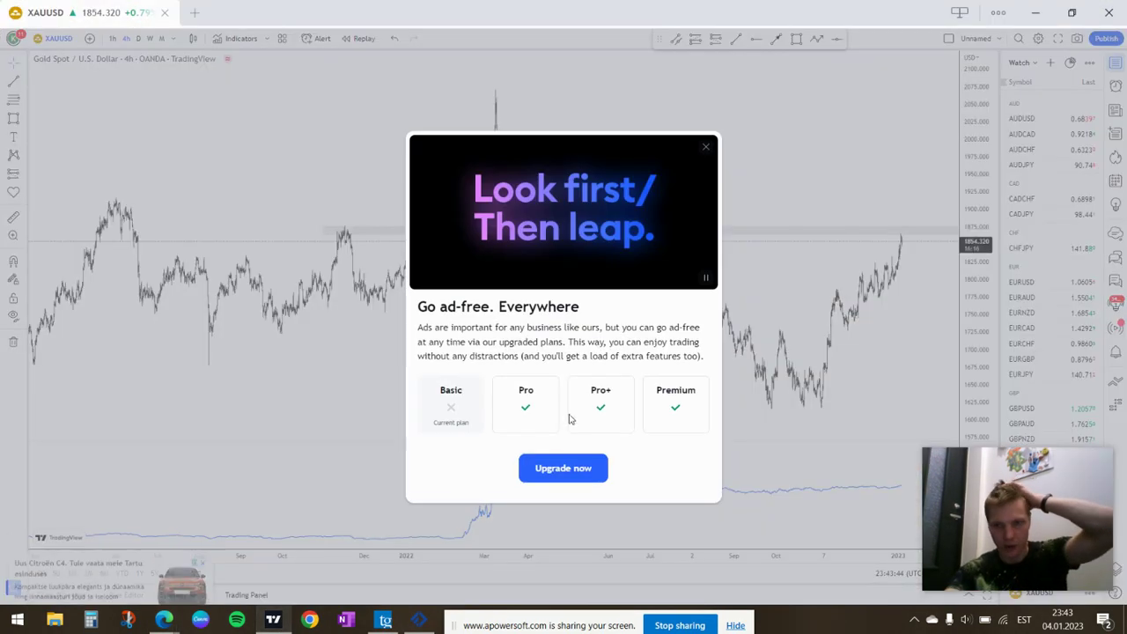
left_click(705, 147)
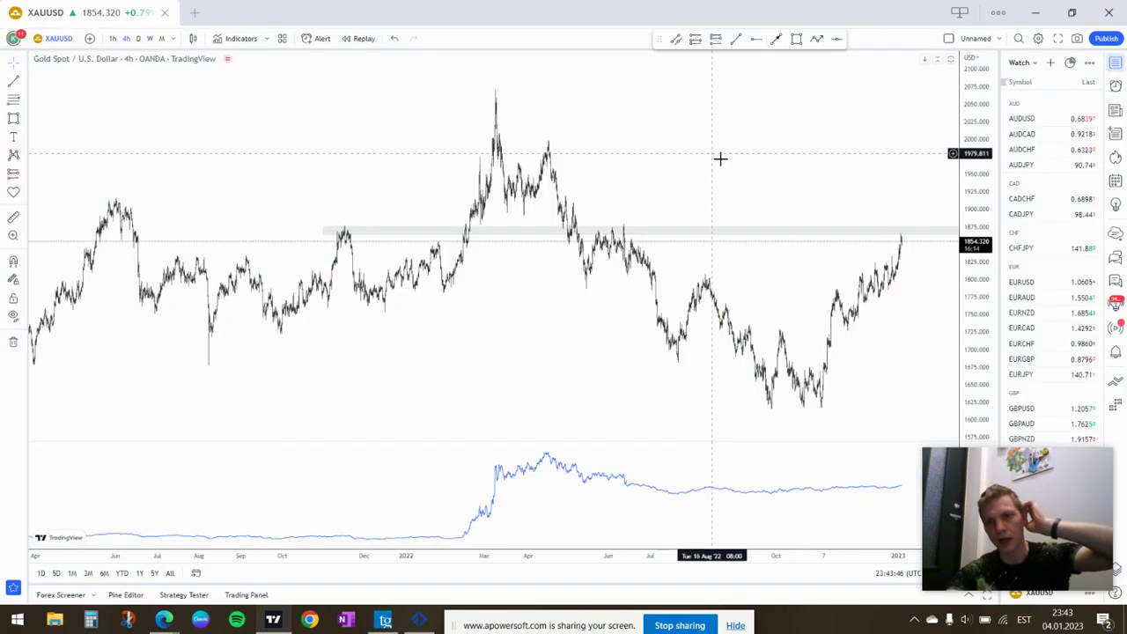
- Open the NZDCHF chart from the watchlist and set it to the 1-hour timeframe
left_click_drag(1050, 471, 905, 475)
left_click(1021, 534)
left_click(1021, 550)
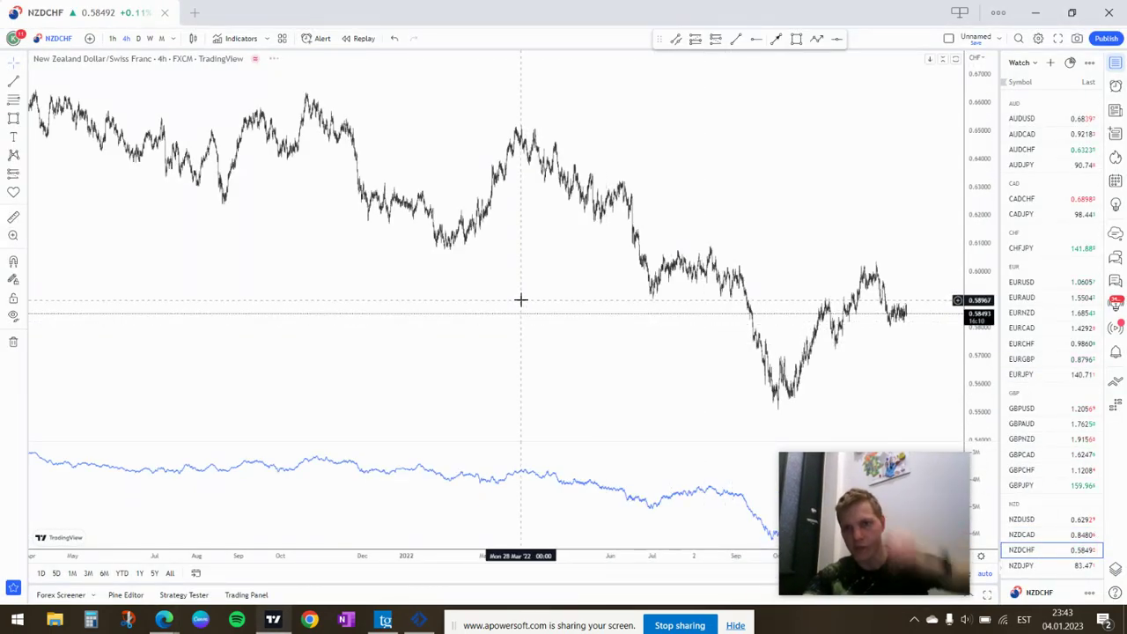
scroll(521, 299, "up", 10)
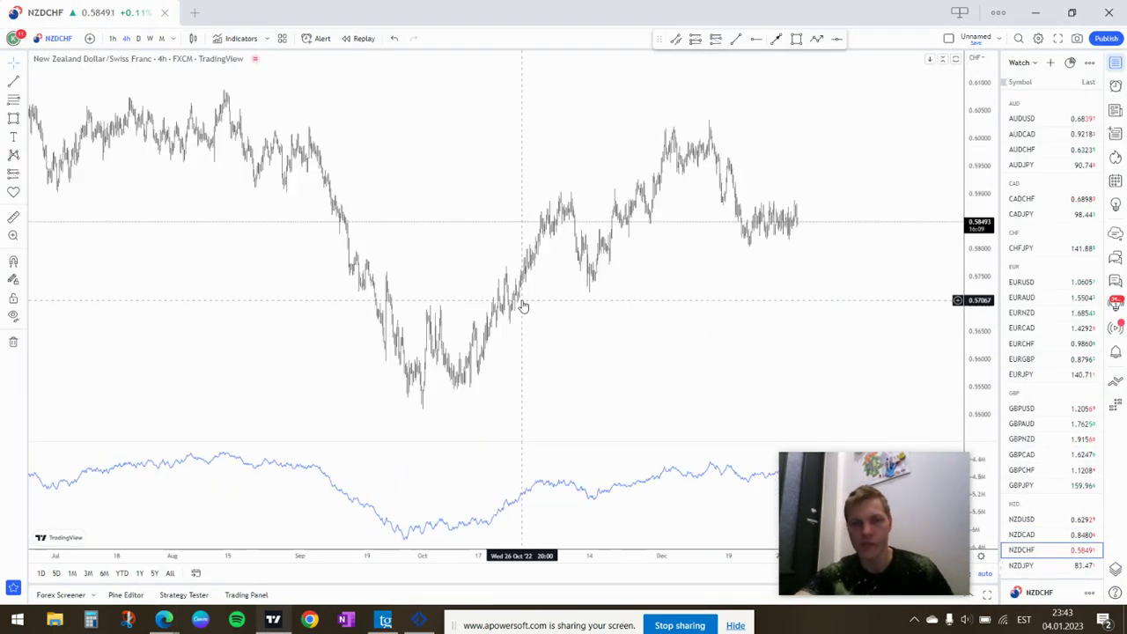
left_click(113, 38)
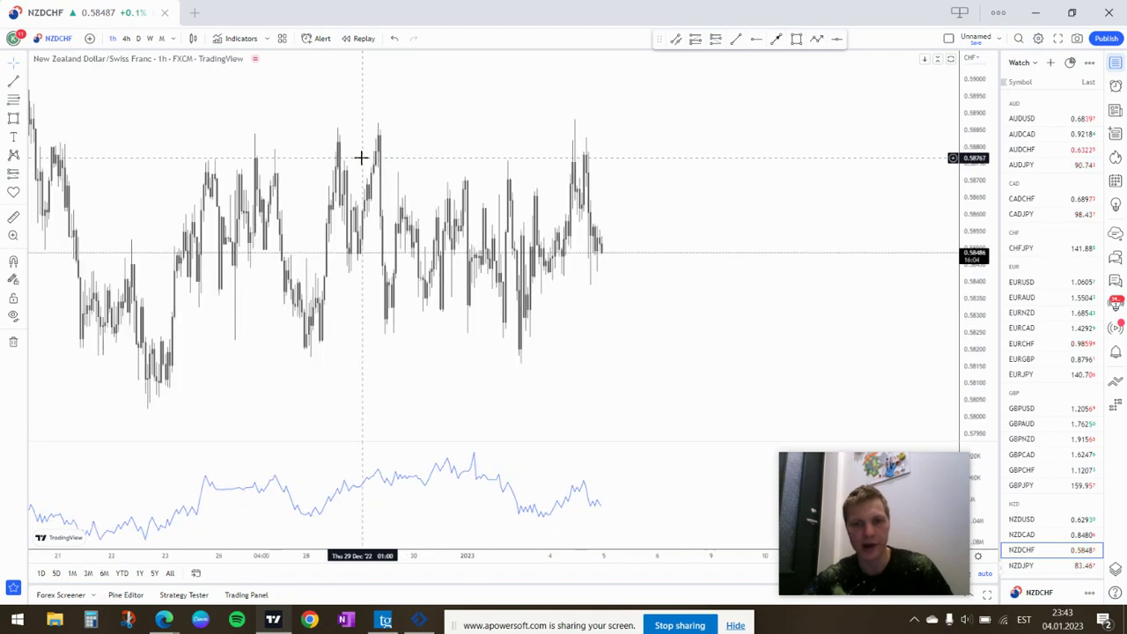
scroll(361, 158, "up", 2)
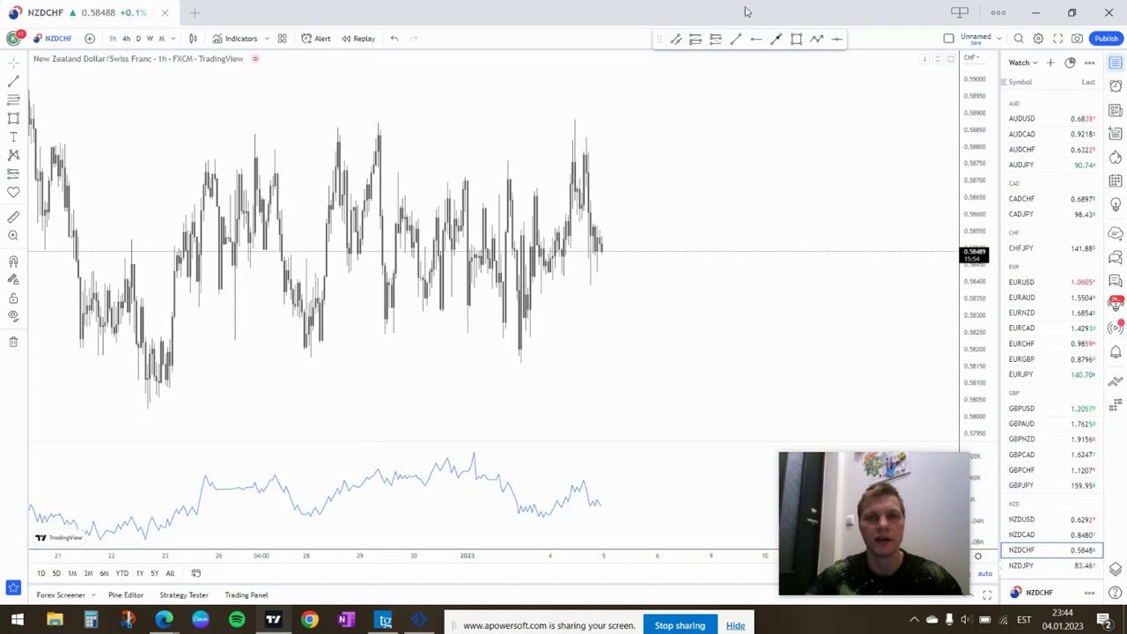
- Mark the divergence with trend lines across the 2 and 4 January price highs and the matching peaks in the lower indicator
left_click(736, 40)
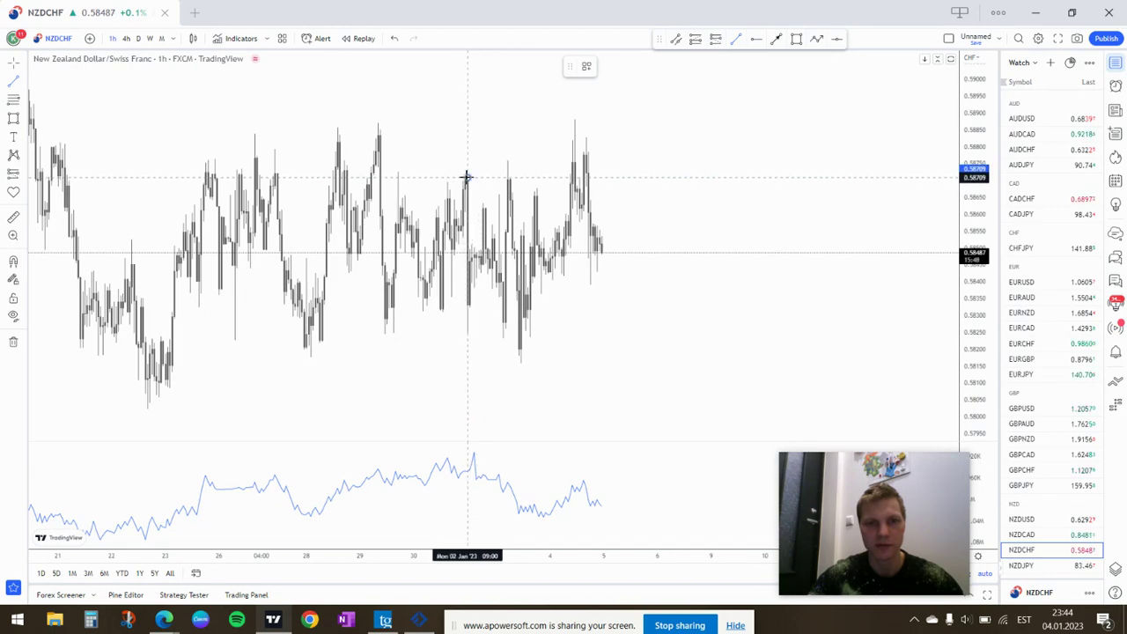
left_click(466, 177)
left_click(576, 124)
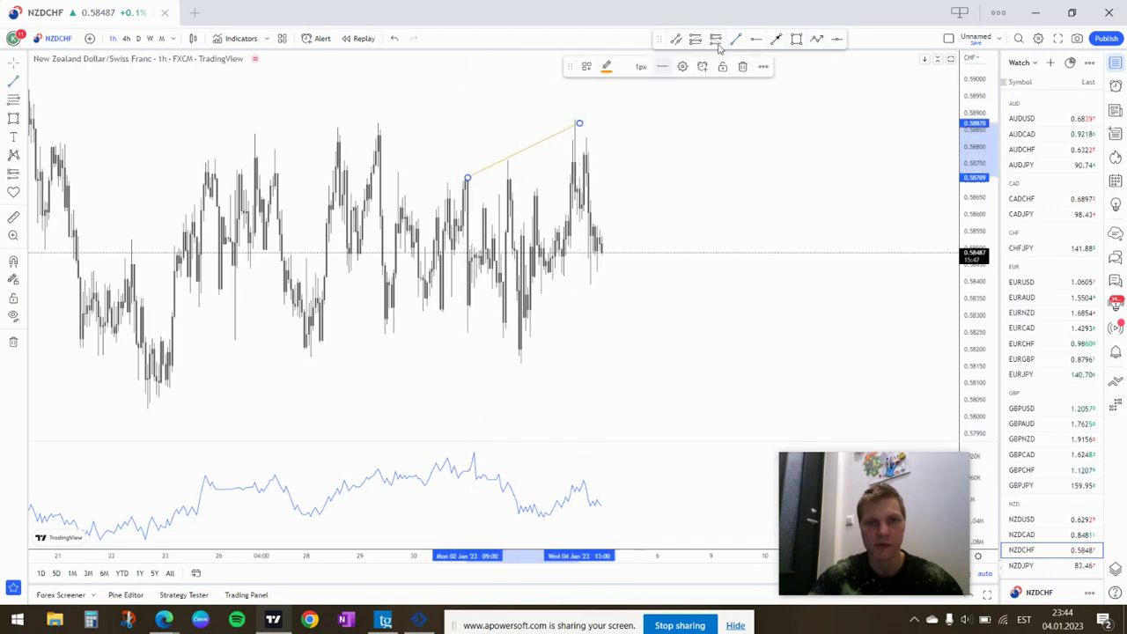
left_click(472, 453)
left_click(588, 478)
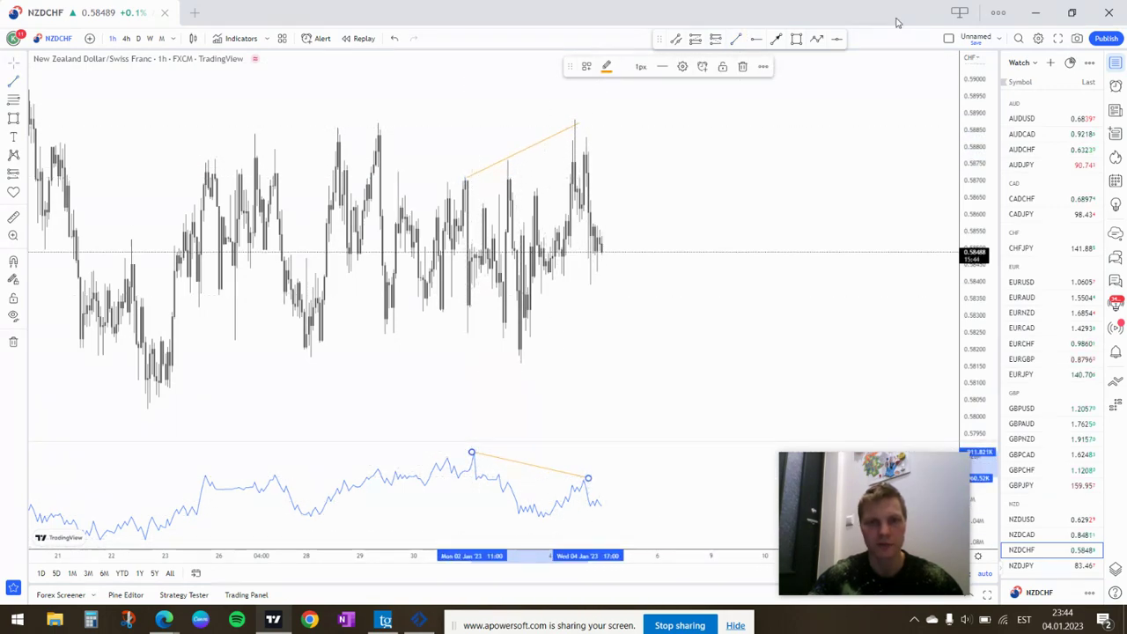
- Draw a rectangle across the recent NZDCHF highs as a resistance zone from about 0.5880 to 0.5884
left_click(796, 38)
left_click(208, 131)
left_click(650, 103)
left_click(683, 145)
left_click(661, 118)
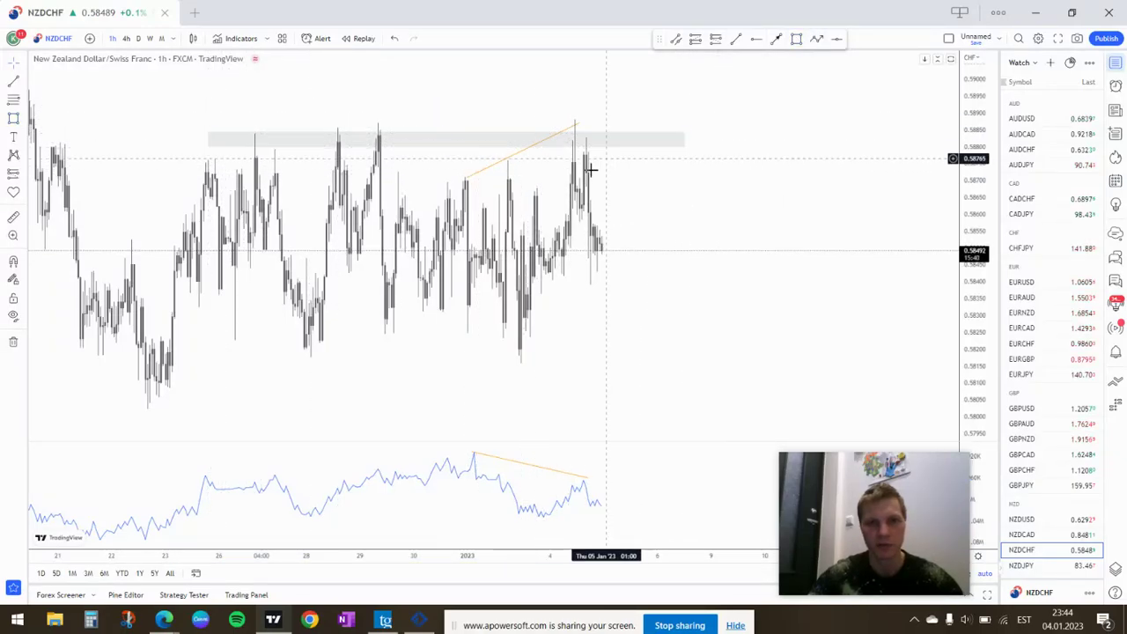
- Place a short position at 0.58720 below the resistance zone, with its stop at 0.58903 and its target at 0.58537
scroll(347, 302, "up", 3)
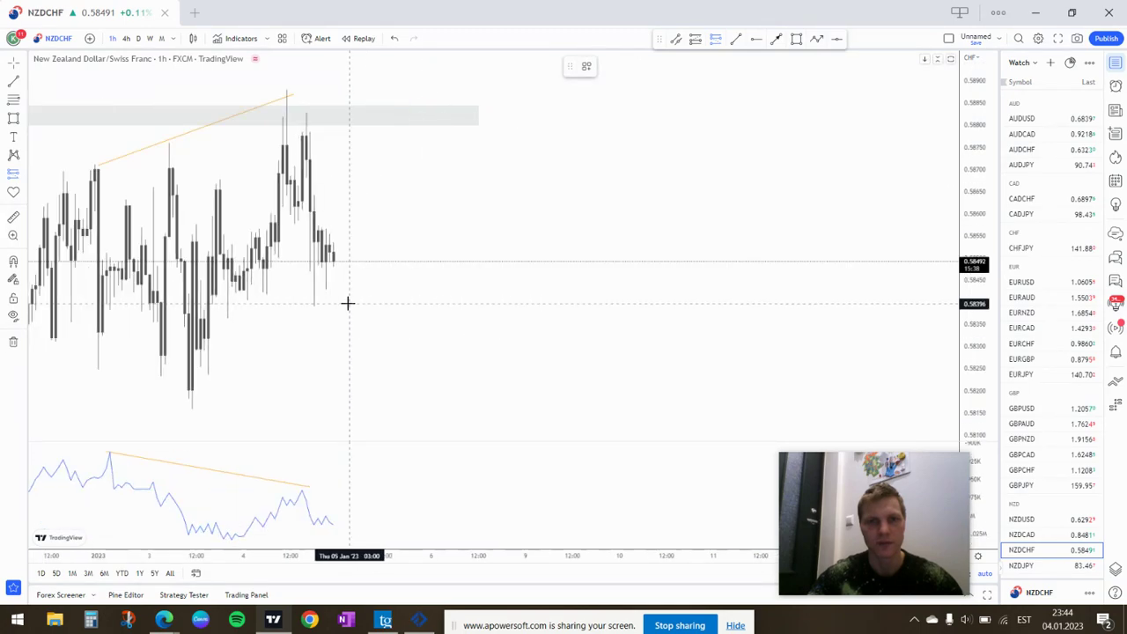
left_click(309, 160)
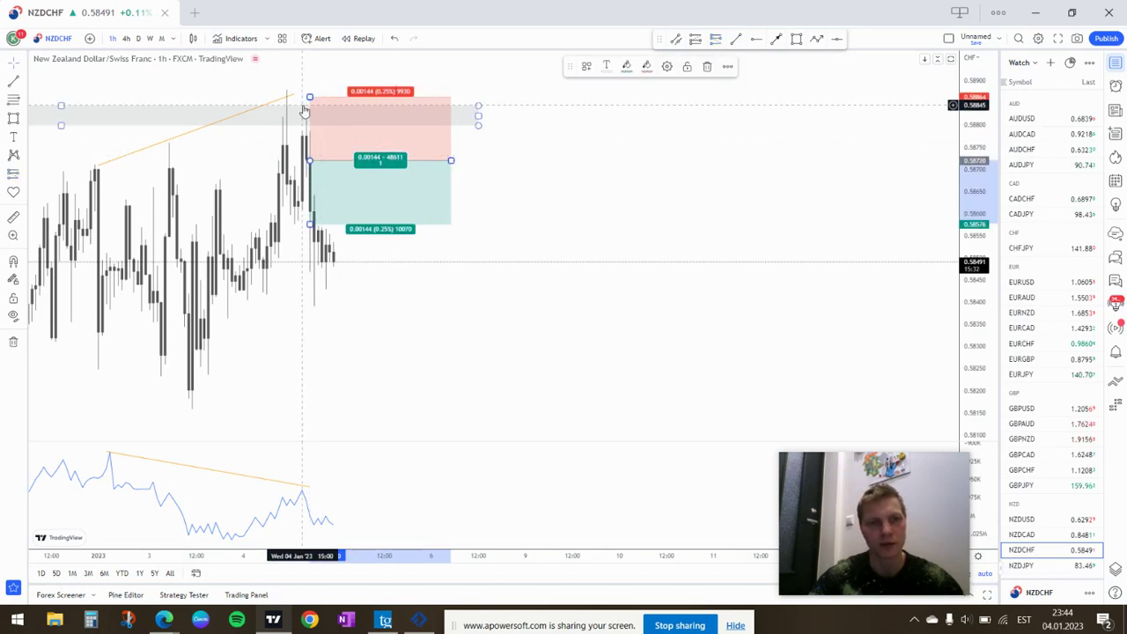
left_click_drag(309, 94, 309, 79)
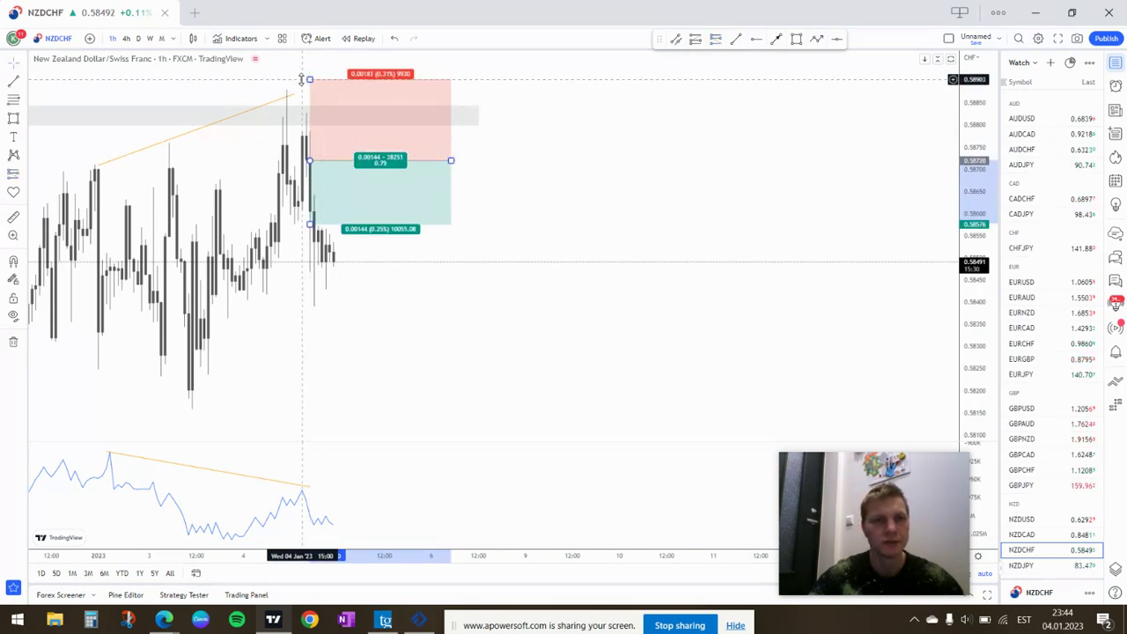
scroll(491, 176, "down", 2)
mouse_move(460, 231)
left_mouse_down()
mouse_move(461, 263)
mouse_move(461, 245)
left_mouse_up()
scroll(606, 229, "down", 2)
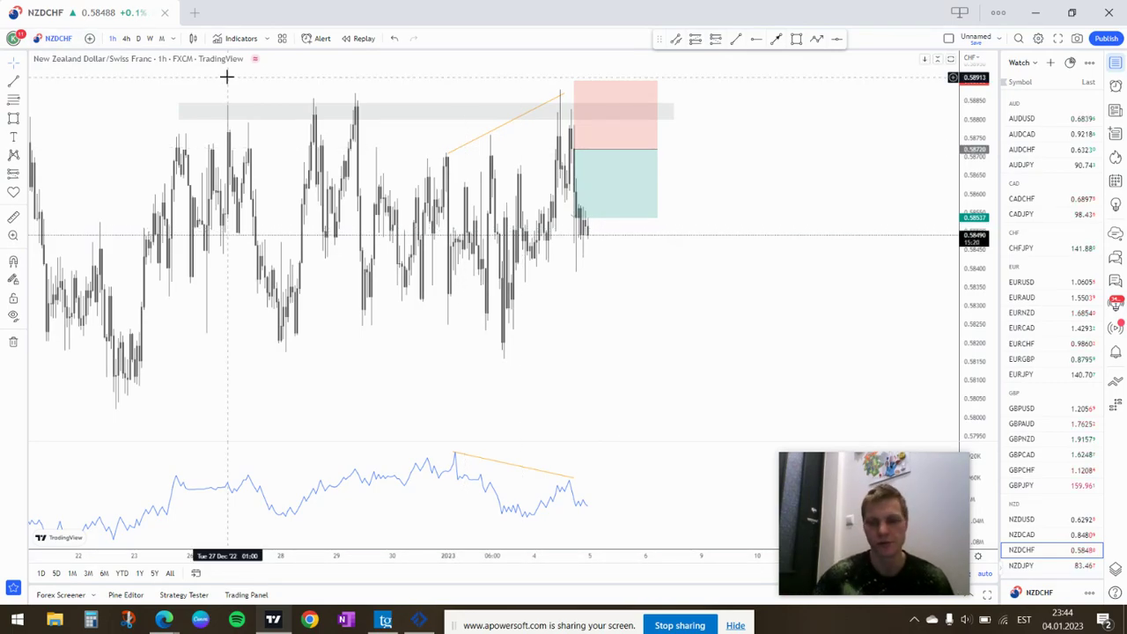
- Switch the NZDCHF chart to the 15-minute timeframe and delete the short position drawing
type("15")
key("Return")
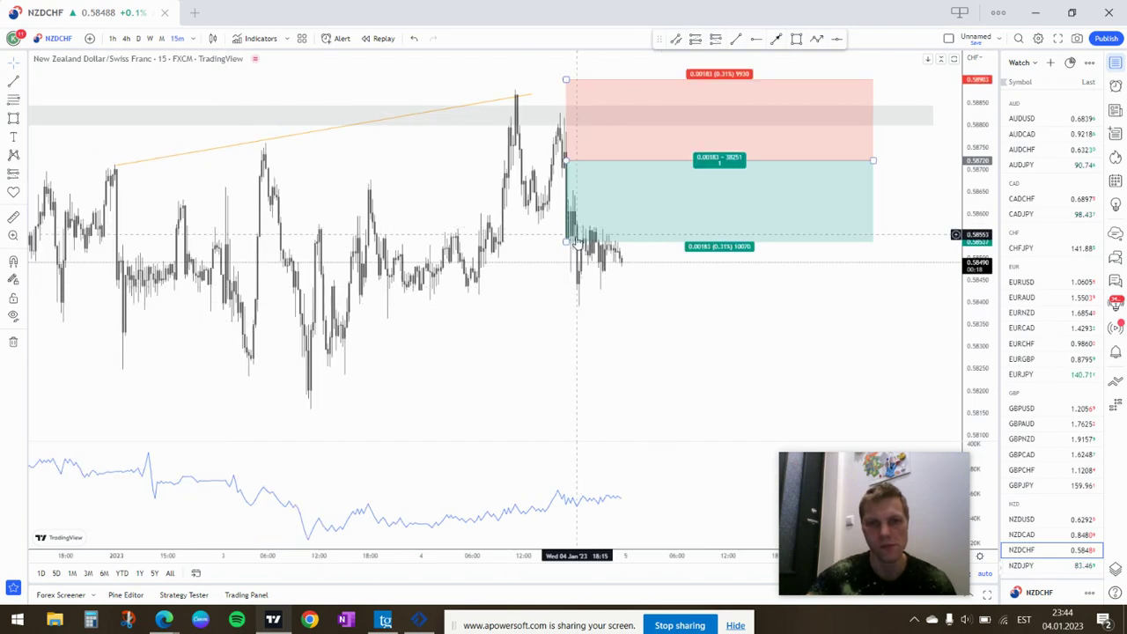
scroll(576, 238, "up", 3)
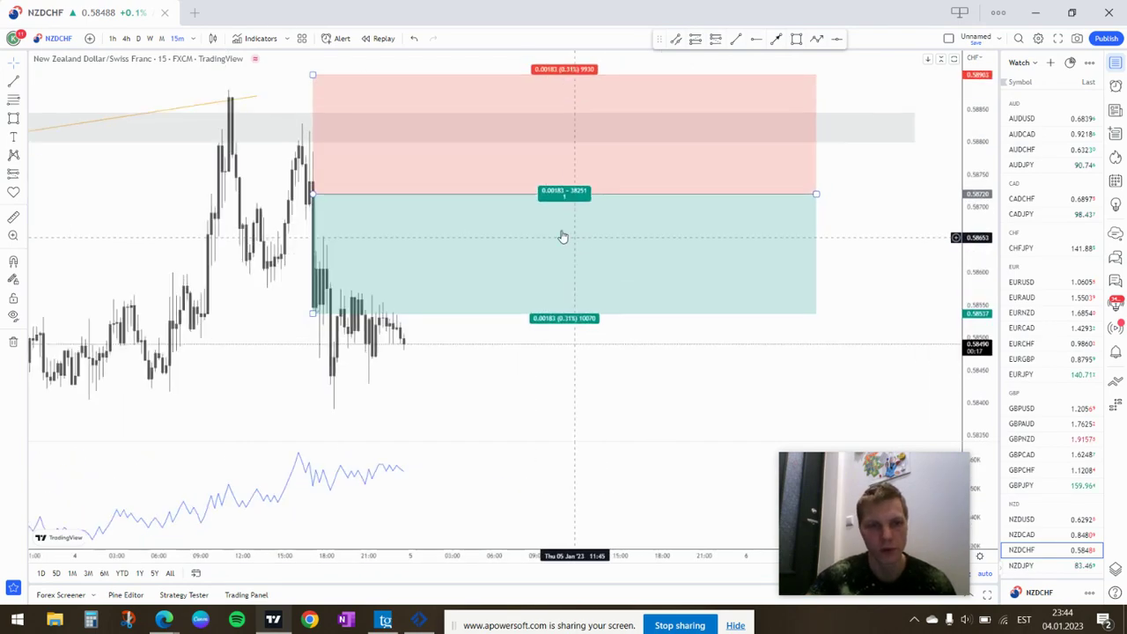
left_click(454, 260)
key("Delete")
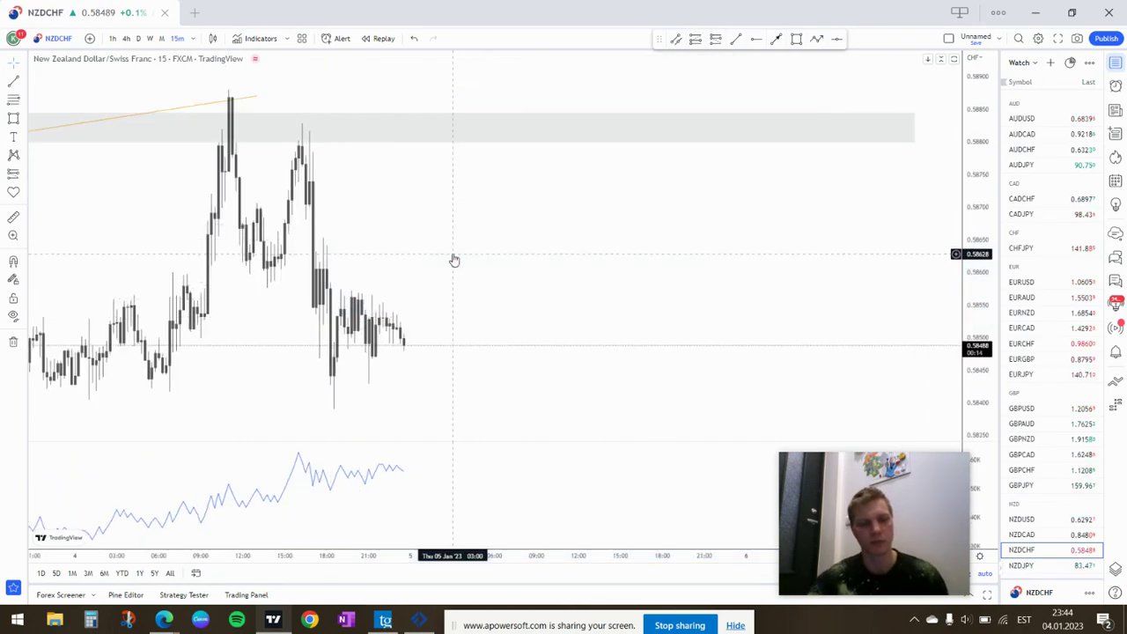
- Return the NZDCHF chart to the 1-hour timeframe and show the whole range from 19 December
type("1h")
key("Return")
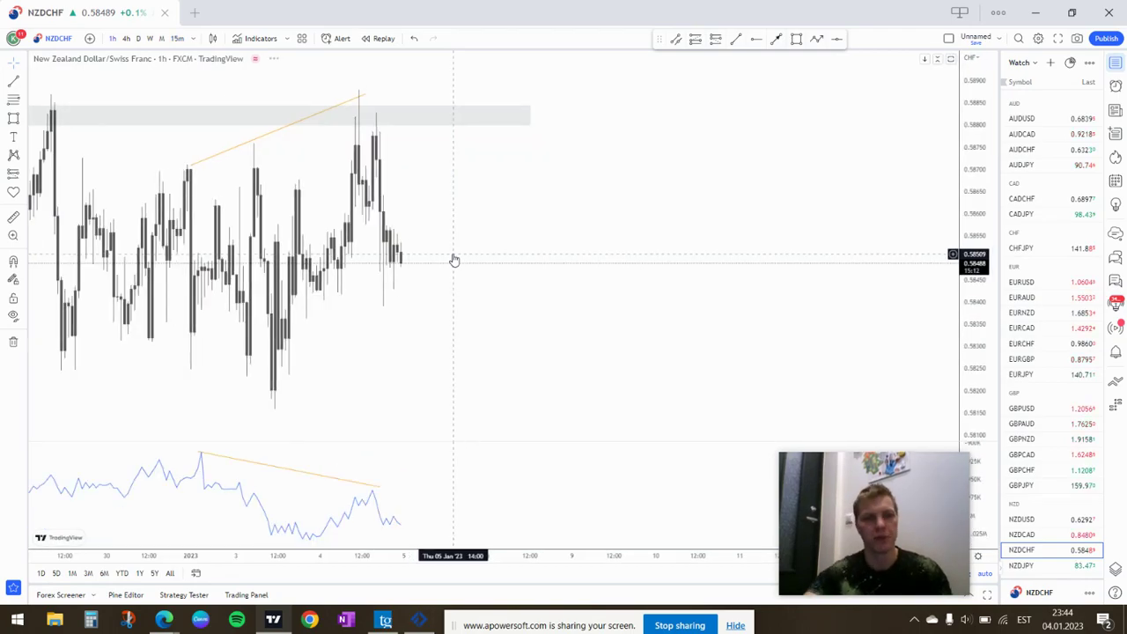
scroll(454, 260, "down", 5)
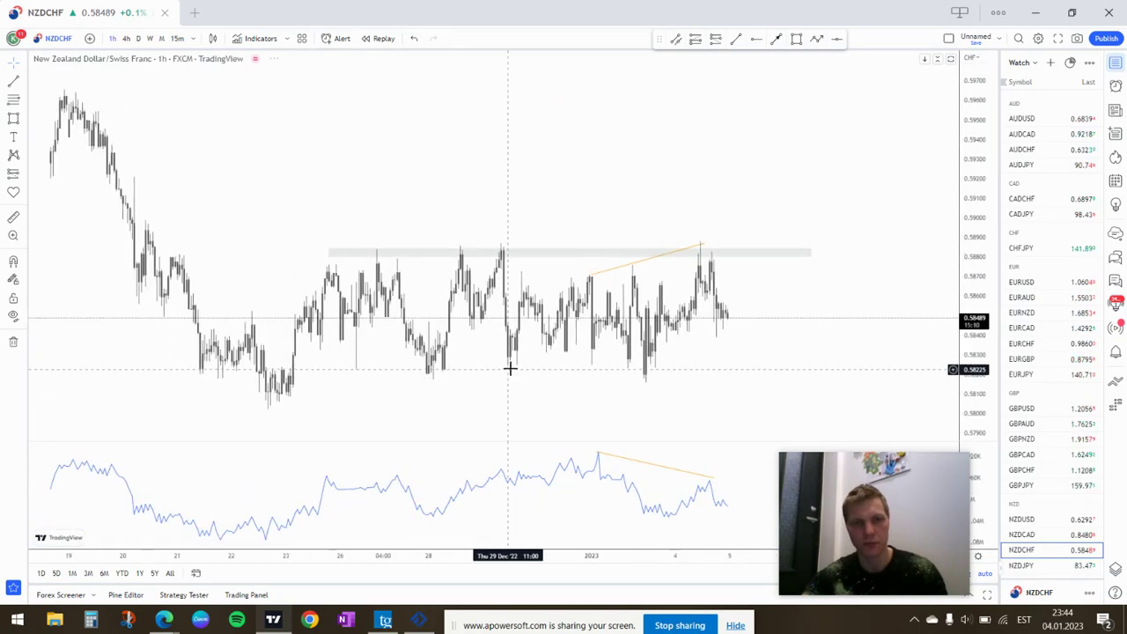
left_click_drag(510, 368, 551, 145)
scroll(538, 154, "up", 2)
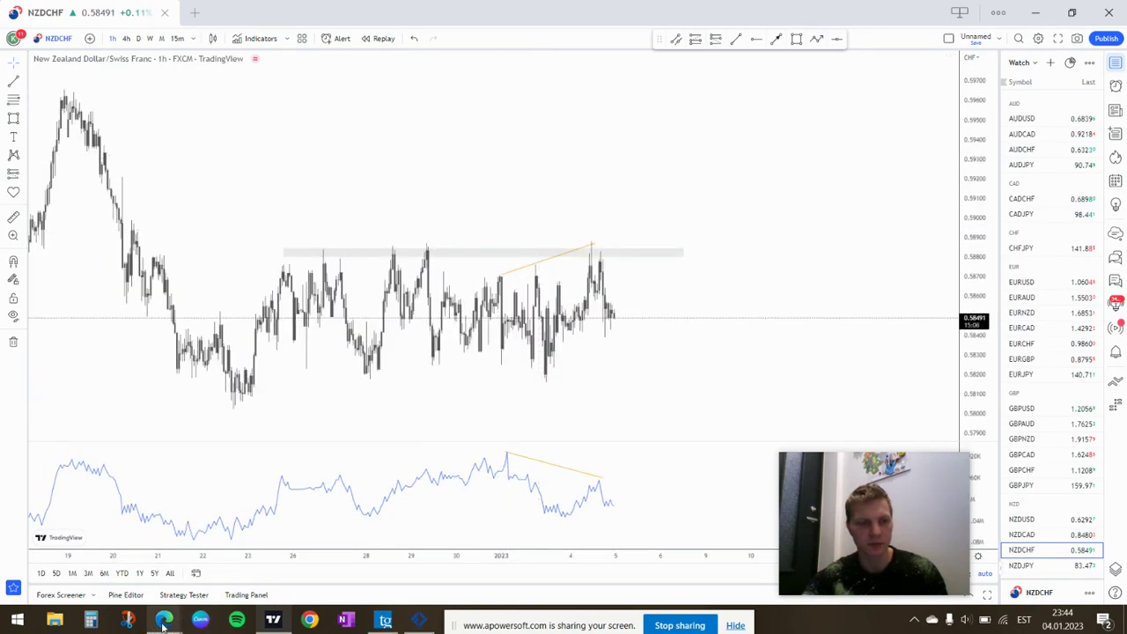
- Switch to Edge to view the YouTube tab with the NEFFEX songs, and return to the TradingView chart
mouse_move(163, 621)
left_click(120, 581)
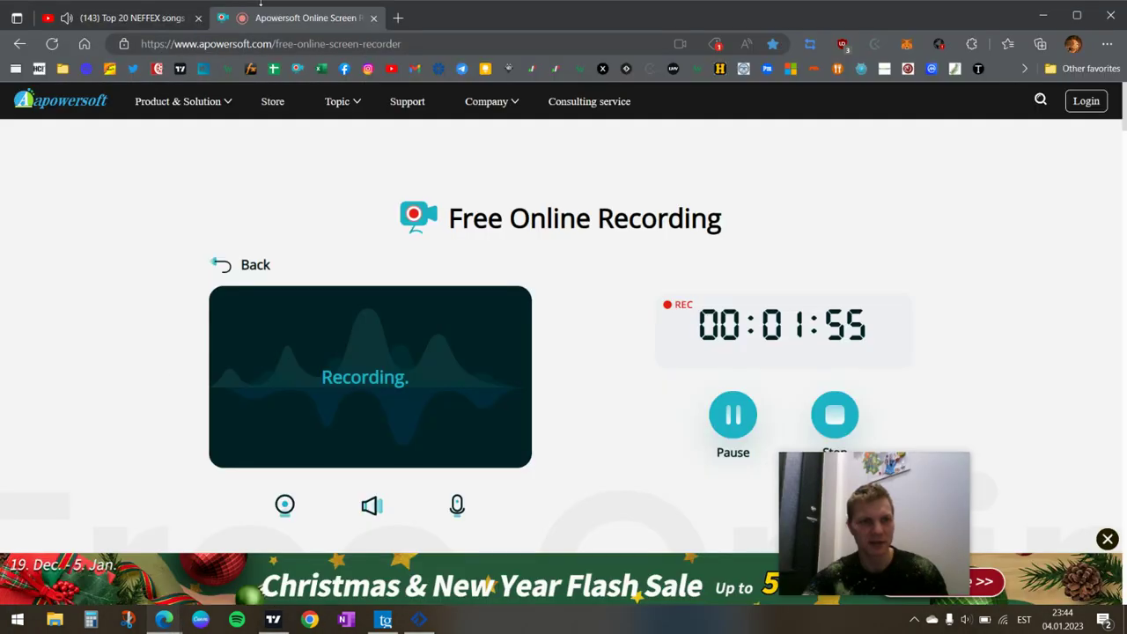
left_click(141, 22)
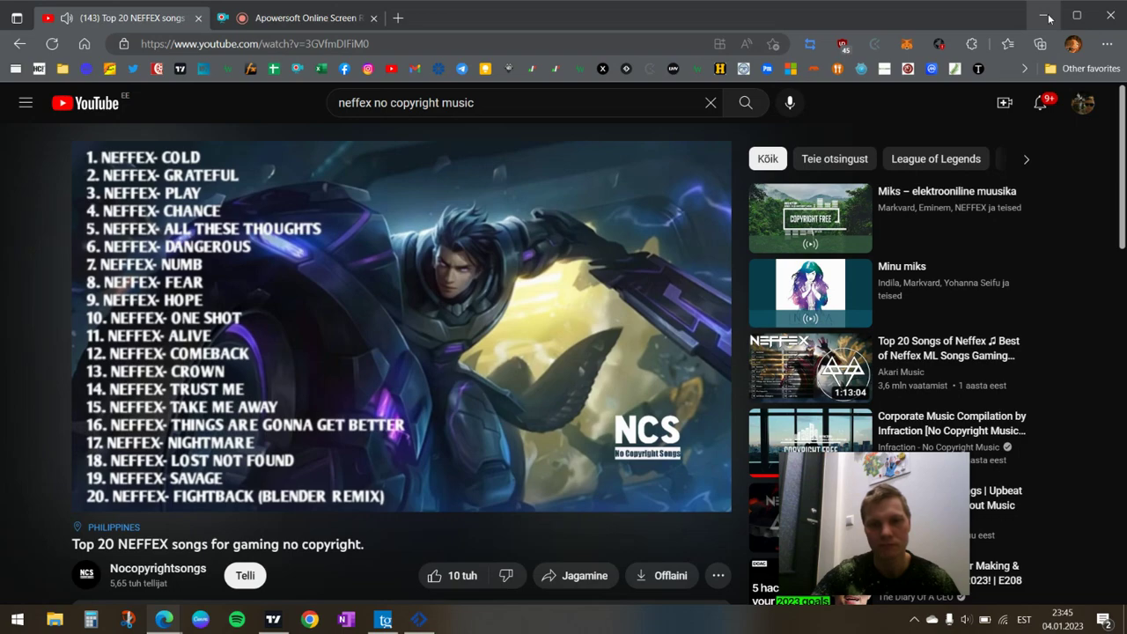
left_click(298, 17)
left_click(1045, 16)
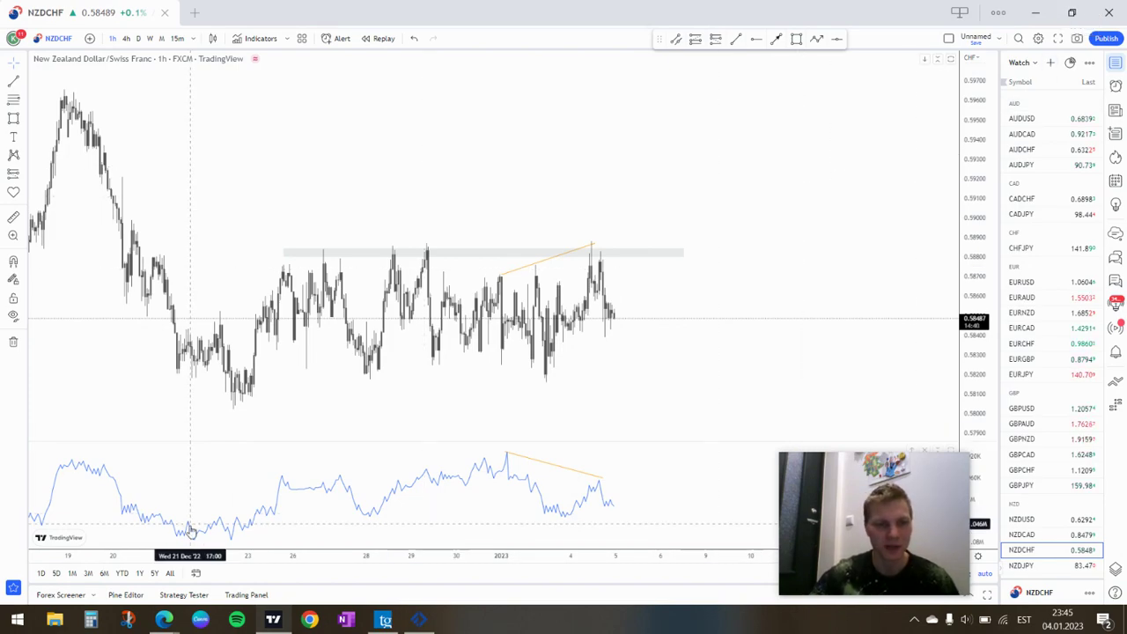
- Switch to Edge, load Telegram Web in a new tab and open the trader's own broadcast channel
mouse_move(167, 621)
left_click(78, 556)
left_click(394, 17)
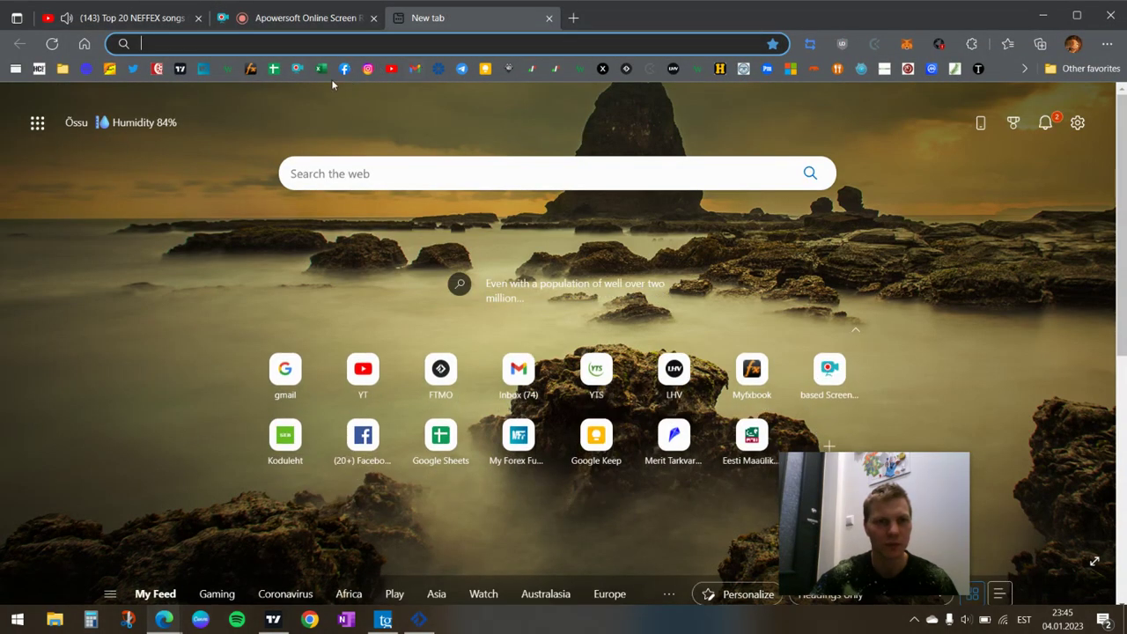
left_click(462, 69)
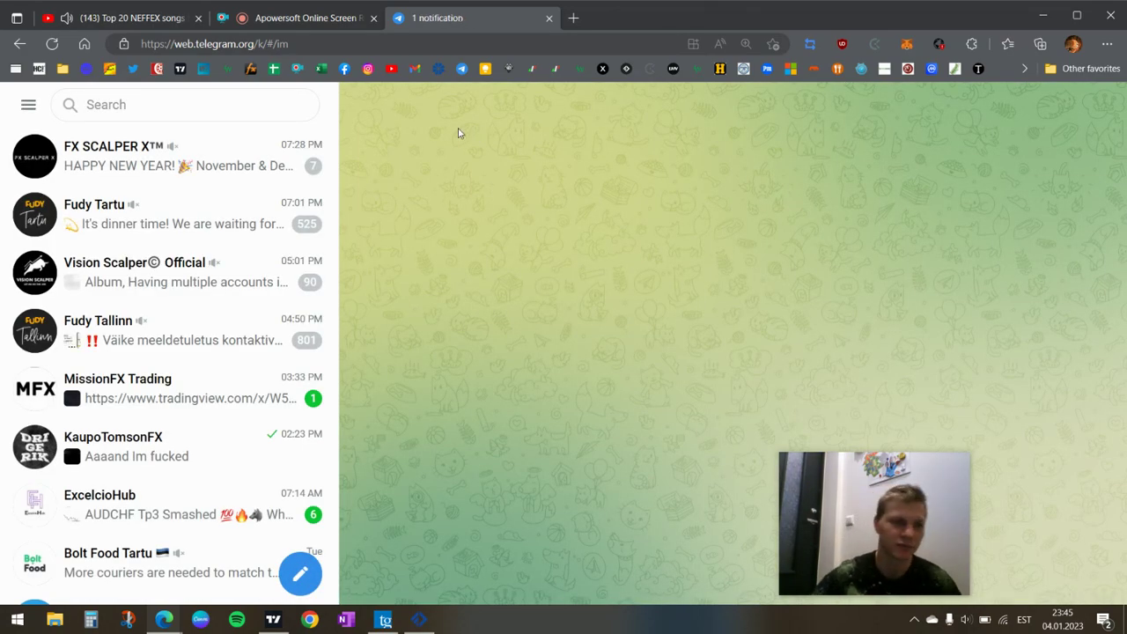
left_click(174, 456)
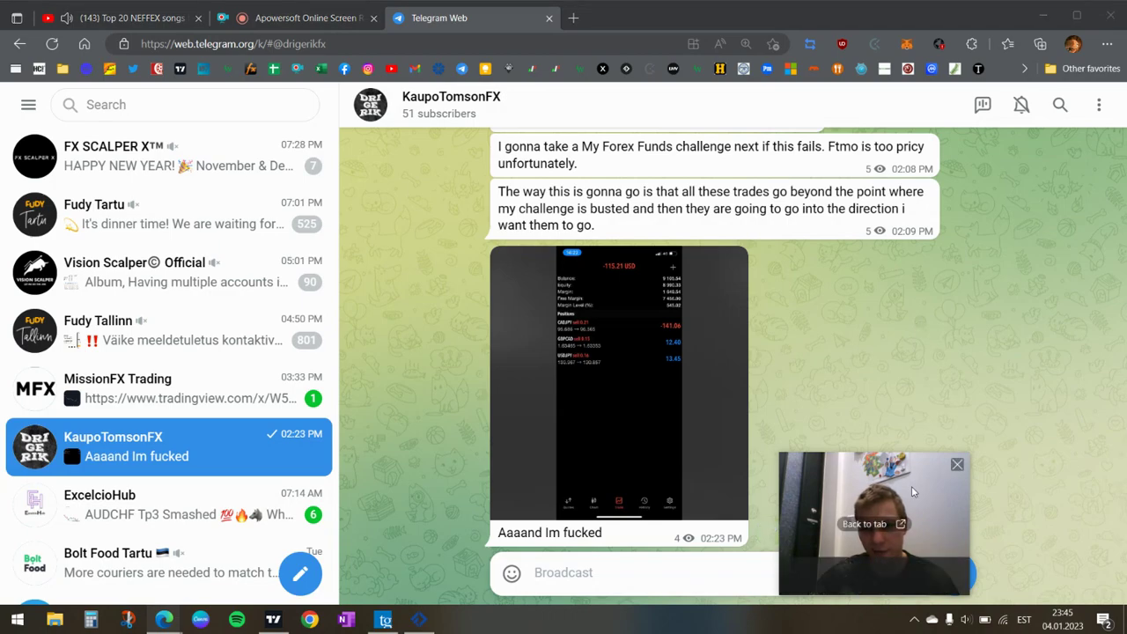
- Dismiss the notification request and examine the channel's earlier posts and trade screenshots back to January 2
left_click_drag(916, 477, 899, 430)
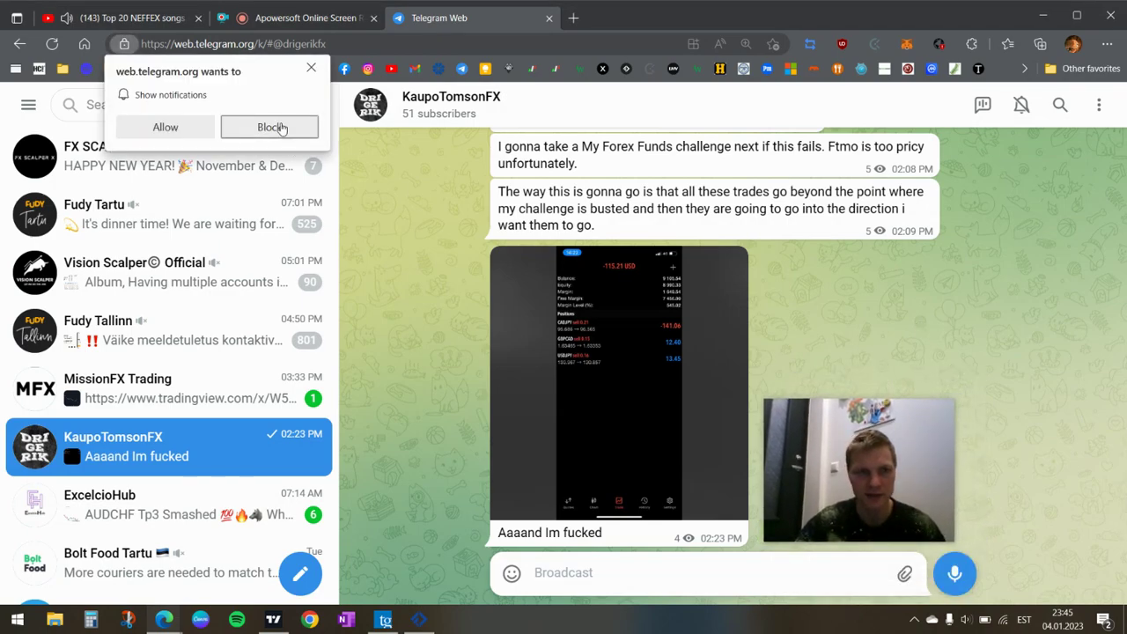
left_click(307, 69)
scroll(516, 383, "up", 10)
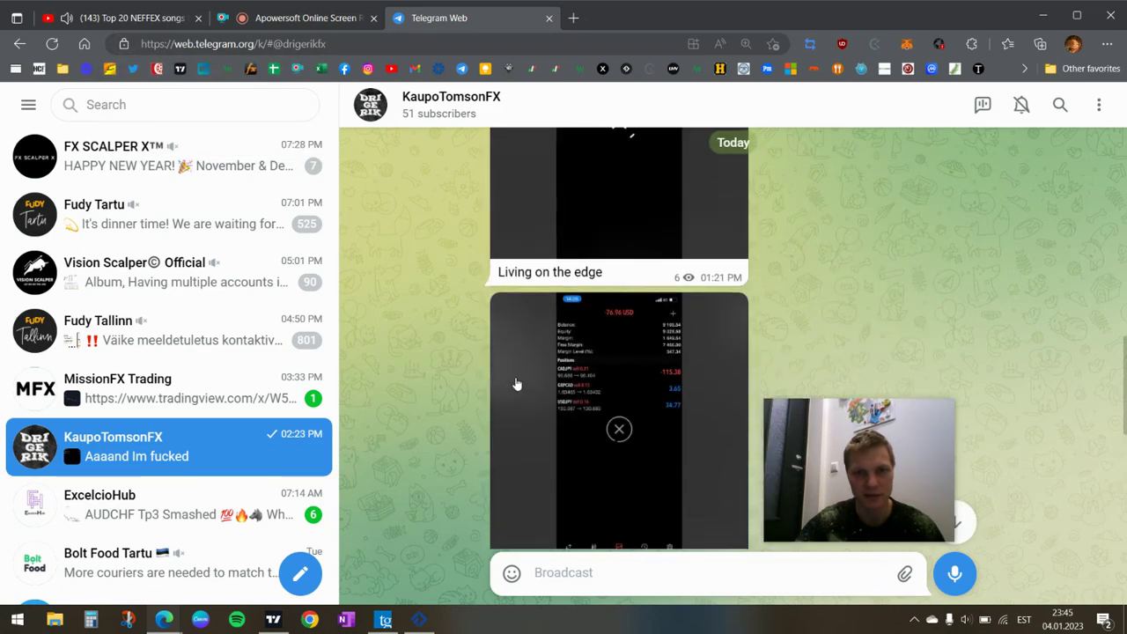
scroll(516, 384, "up", 10)
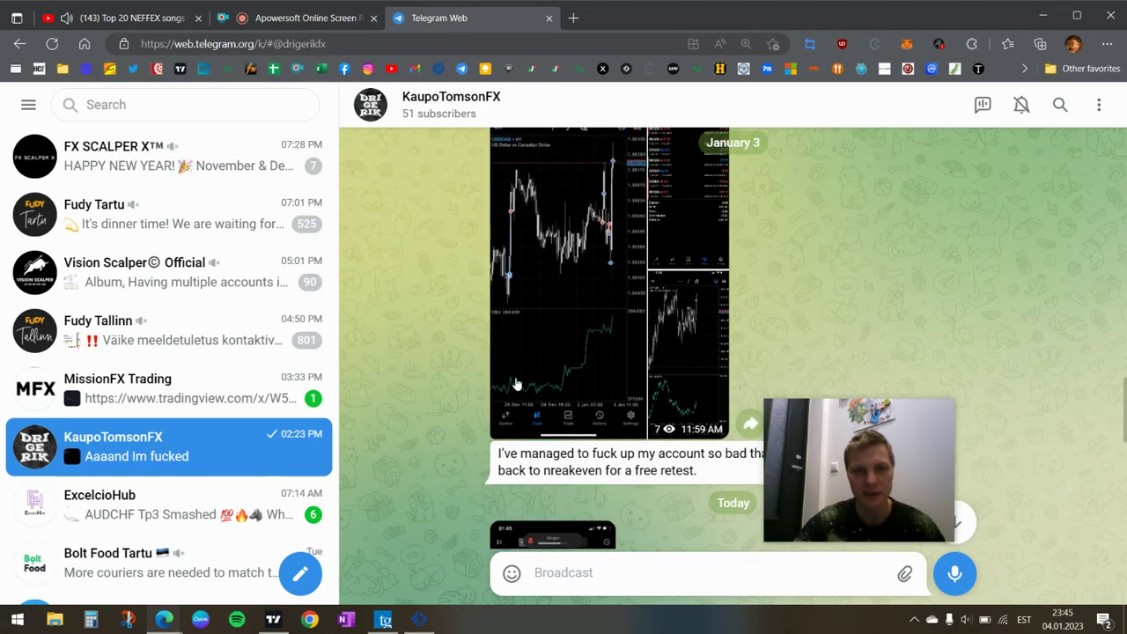
scroll(516, 384, "up", 5)
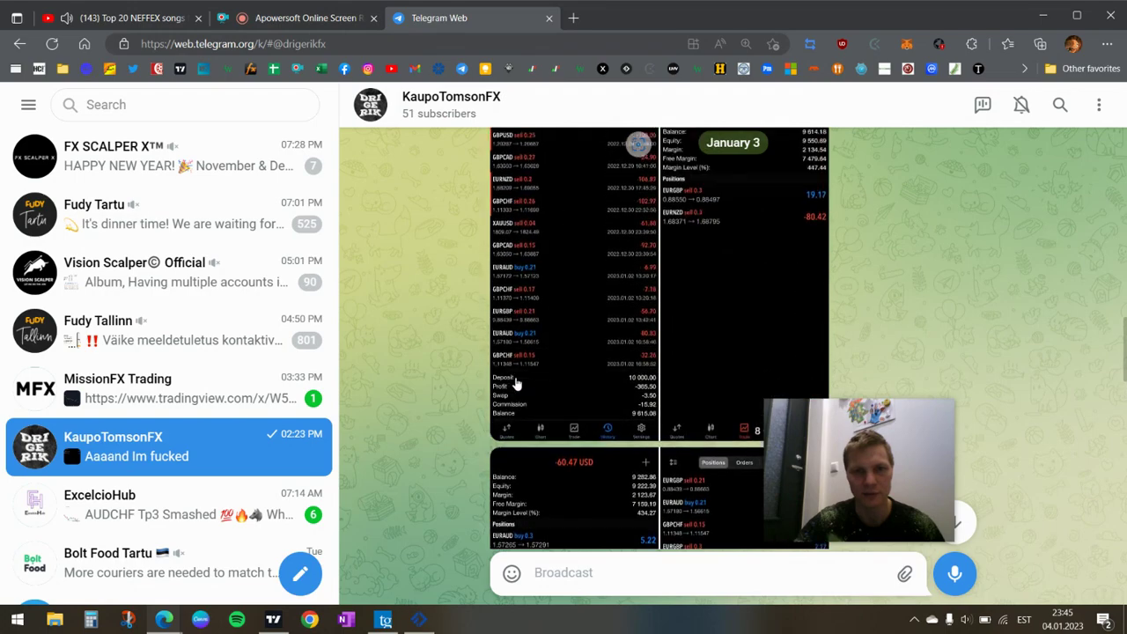
scroll(517, 384, "up", 5)
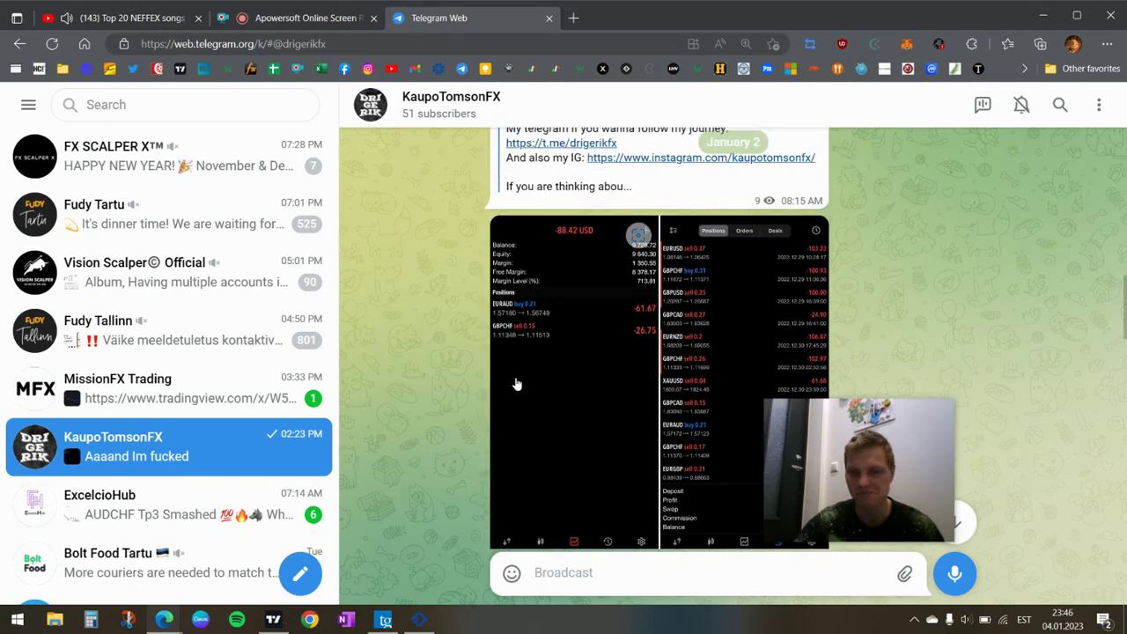
scroll(517, 384, "down", 1)
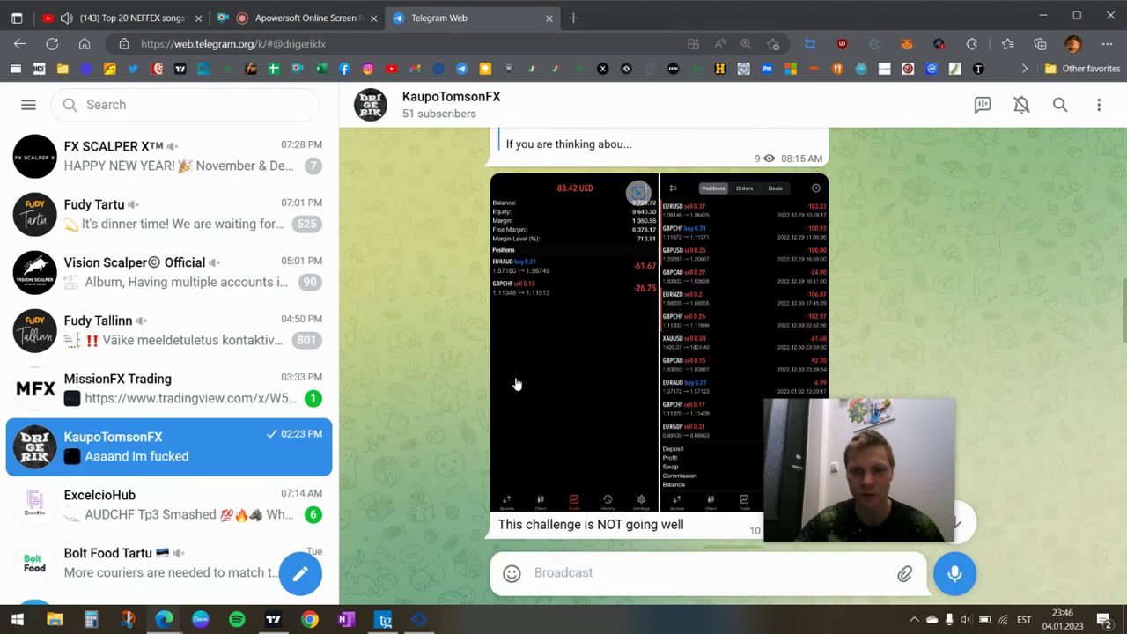
scroll(517, 384, "up", 1)
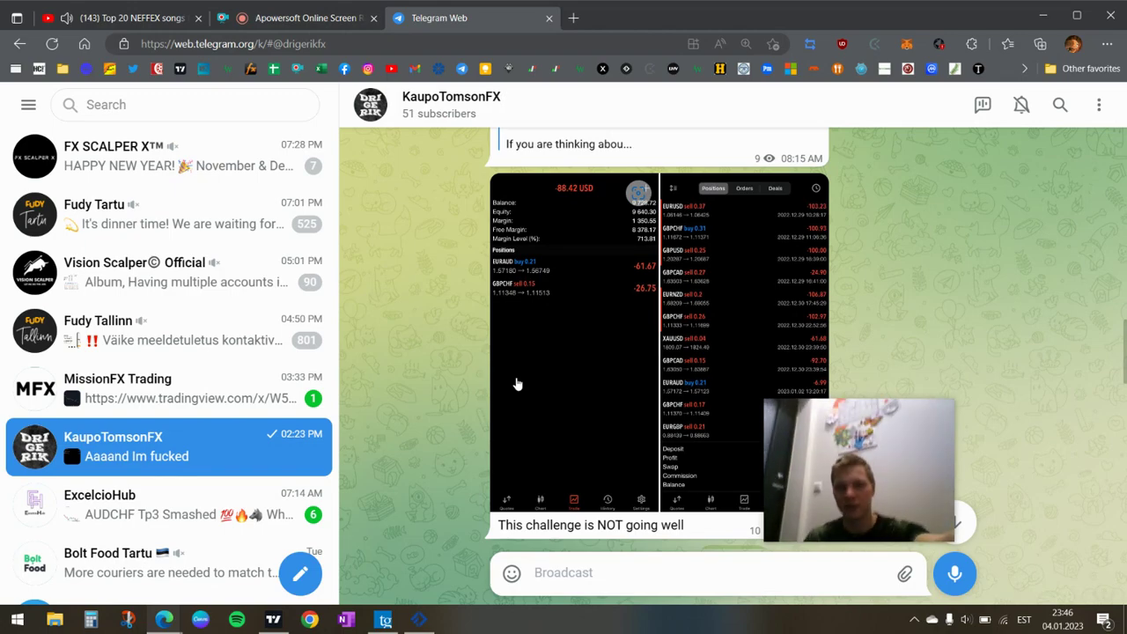
- Read the newest channel posts, view the 02:23 PM account screenshot, and enlarge the 11:46 PM trade history screenshot
scroll(558, 398, "down", 3)
scroll(558, 401, "down", 10)
scroll(1086, 433, "down", 3)
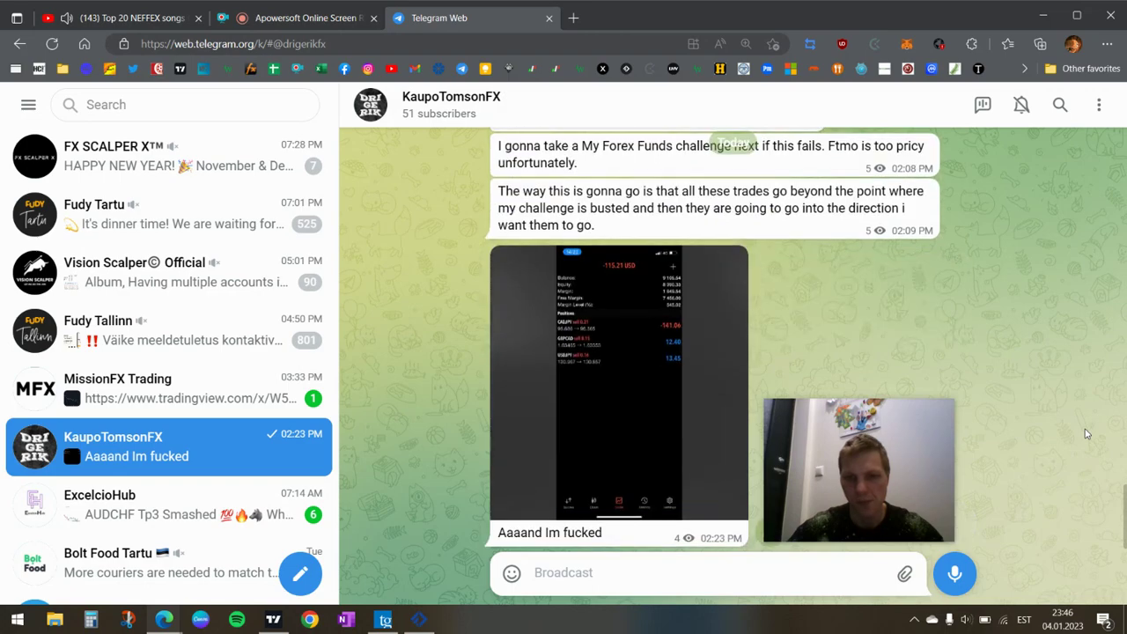
left_click(611, 380)
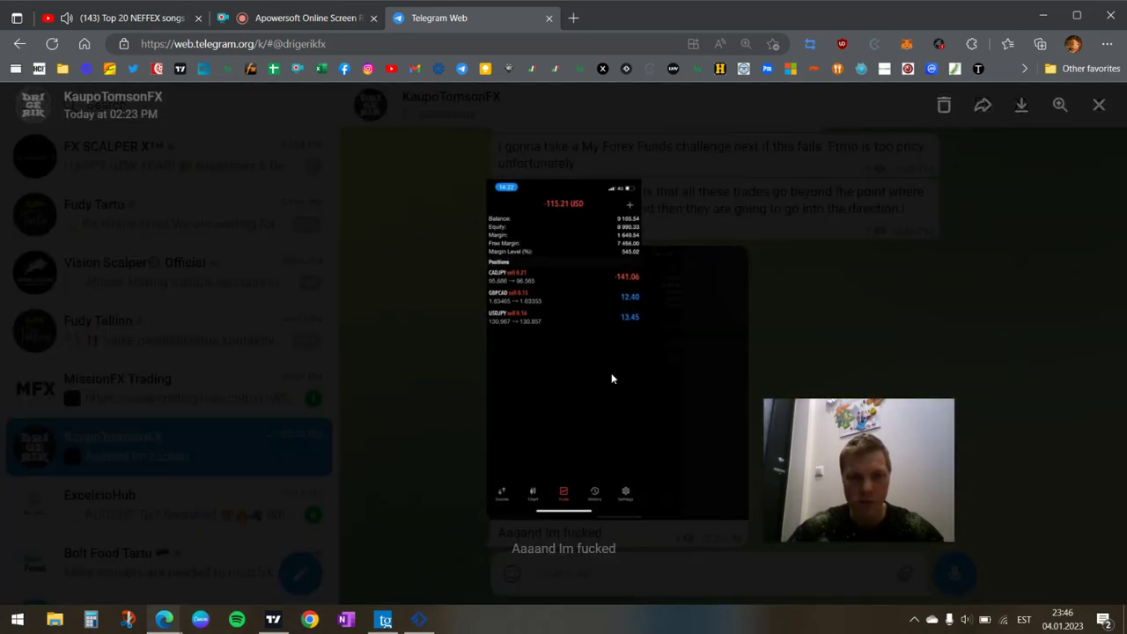
left_click(867, 297)
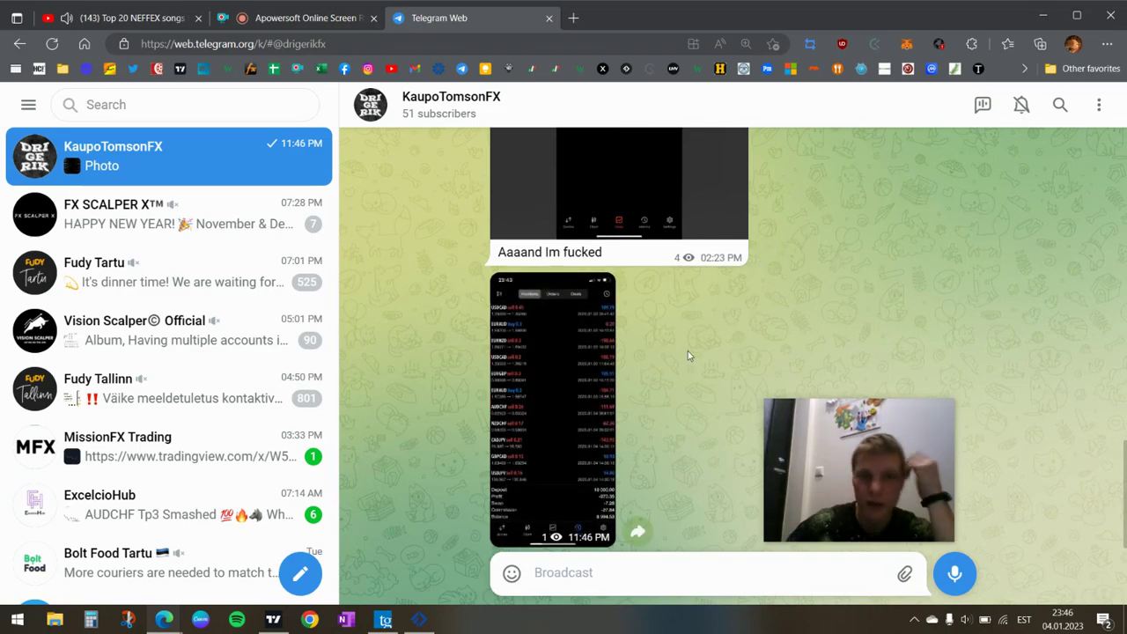
left_click(598, 399)
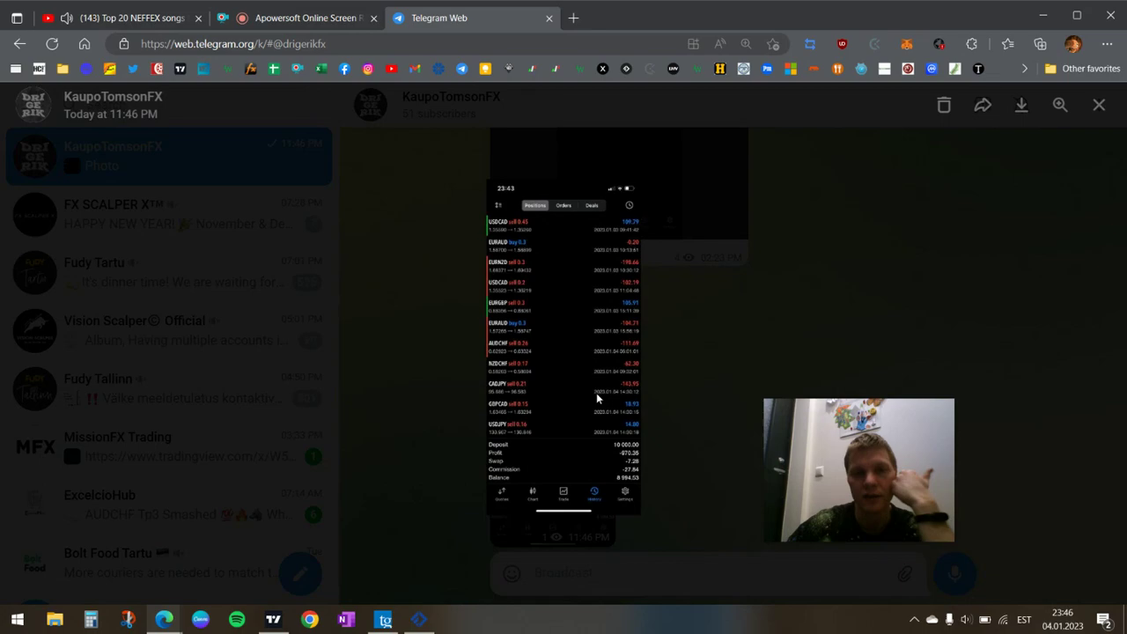
left_click(1062, 105)
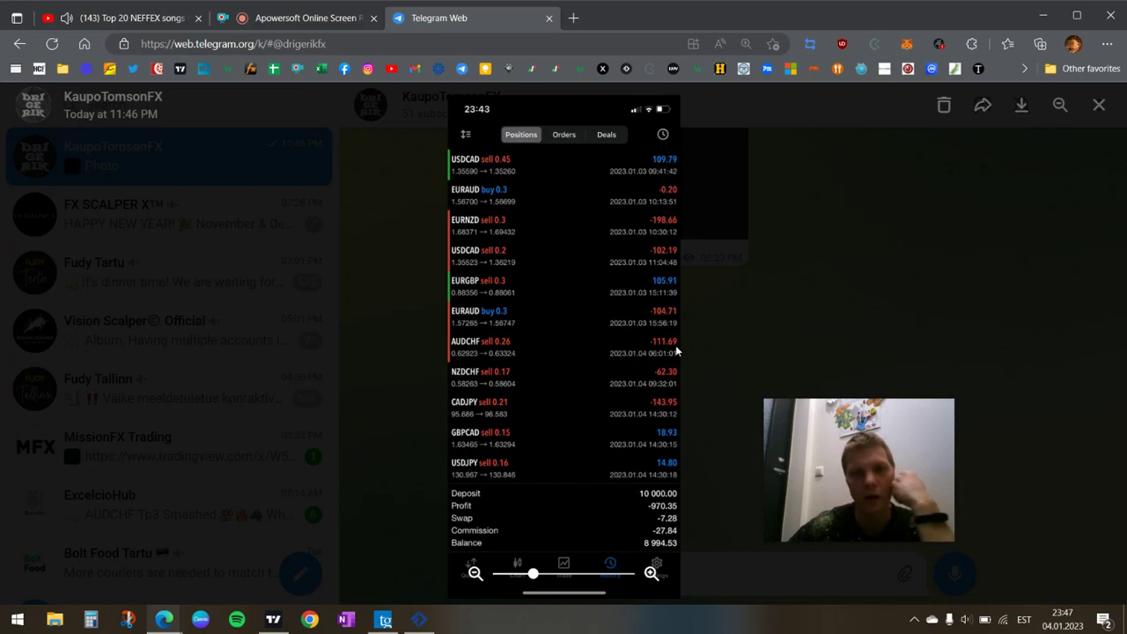
- Switch to TradingView, load the AUDCHF chart and set it to the 4-hour timeframe, showing prices back to October
left_click(273, 619)
left_click(1021, 150)
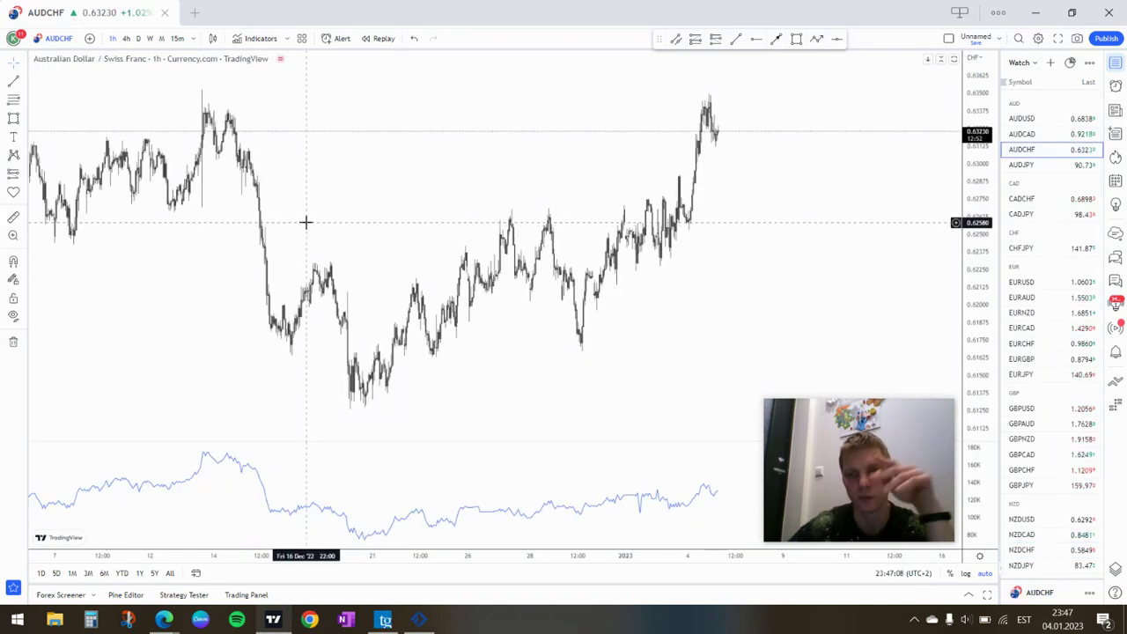
scroll(269, 164, "down", 3)
scroll(299, 159, "up", 3)
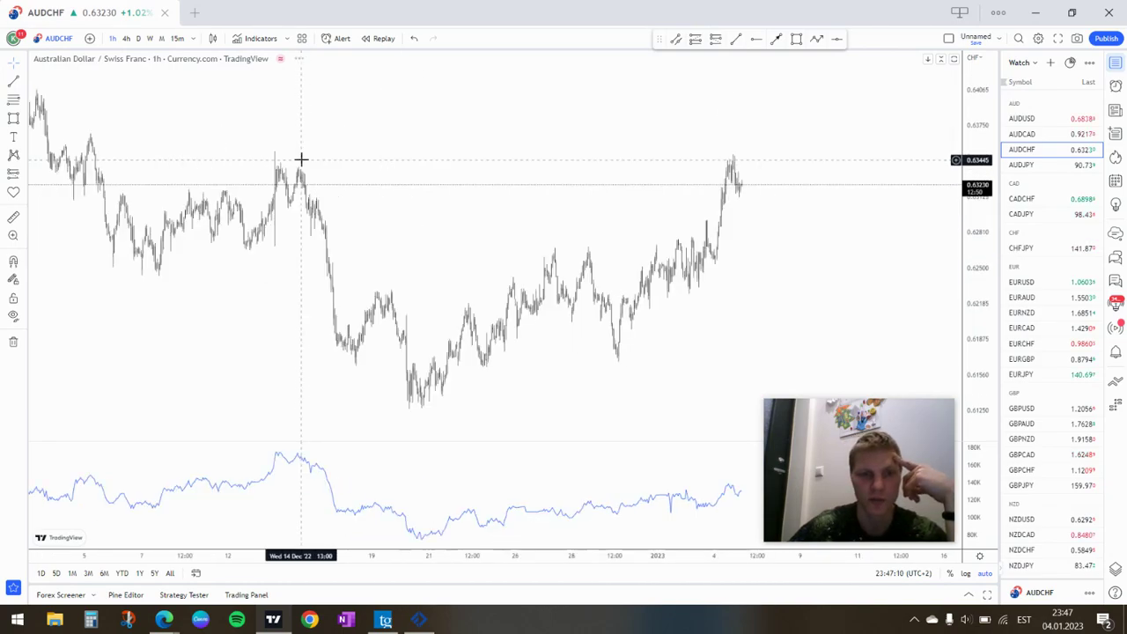
left_click(126, 38)
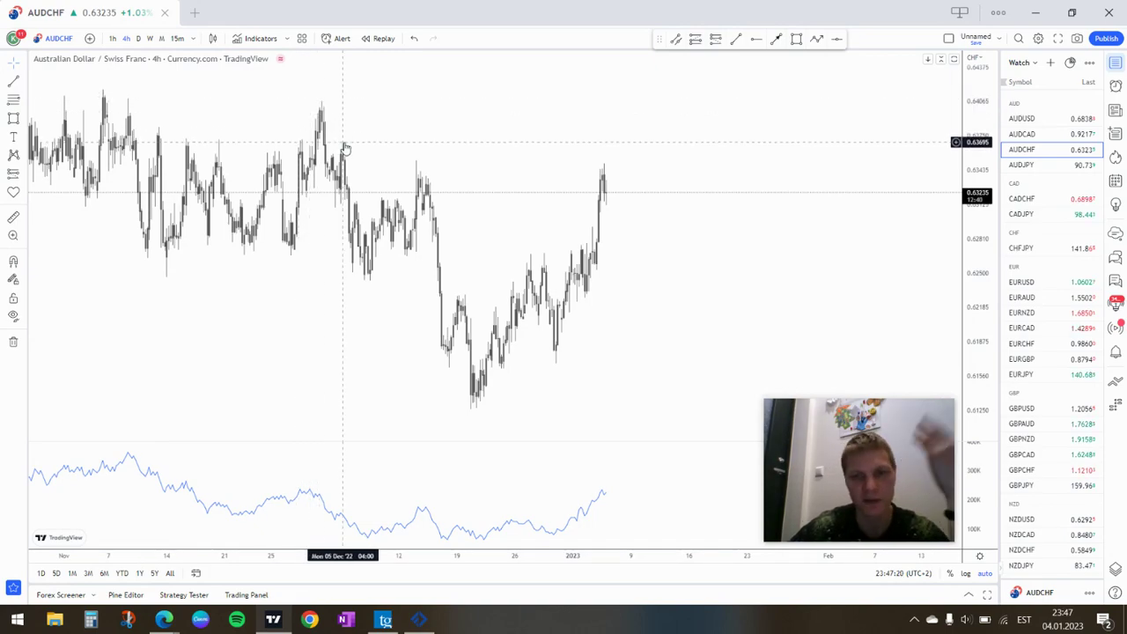
scroll(343, 141, "down", 3)
scroll(350, 142, "up", 2)
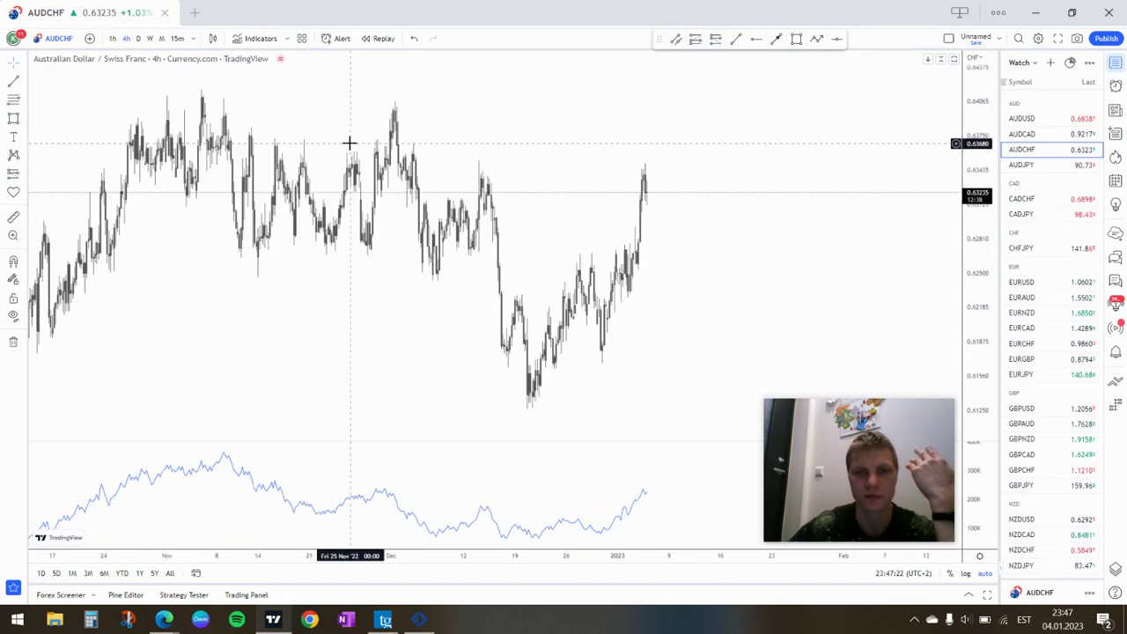
- Draw a thin rectangle zone on AUDCHF at about 0.634, from before the mid-December high past the early January high
left_click(796, 38)
mouse_move(434, 176)
left_mouse_down()
mouse_move(707, 185)
mouse_move(674, 171)
left_mouse_up()
left_click(75, 85)
- Check the AUDCHF resistance zone on the daily timeframe and return to the 4-hour chart
left_click(138, 38)
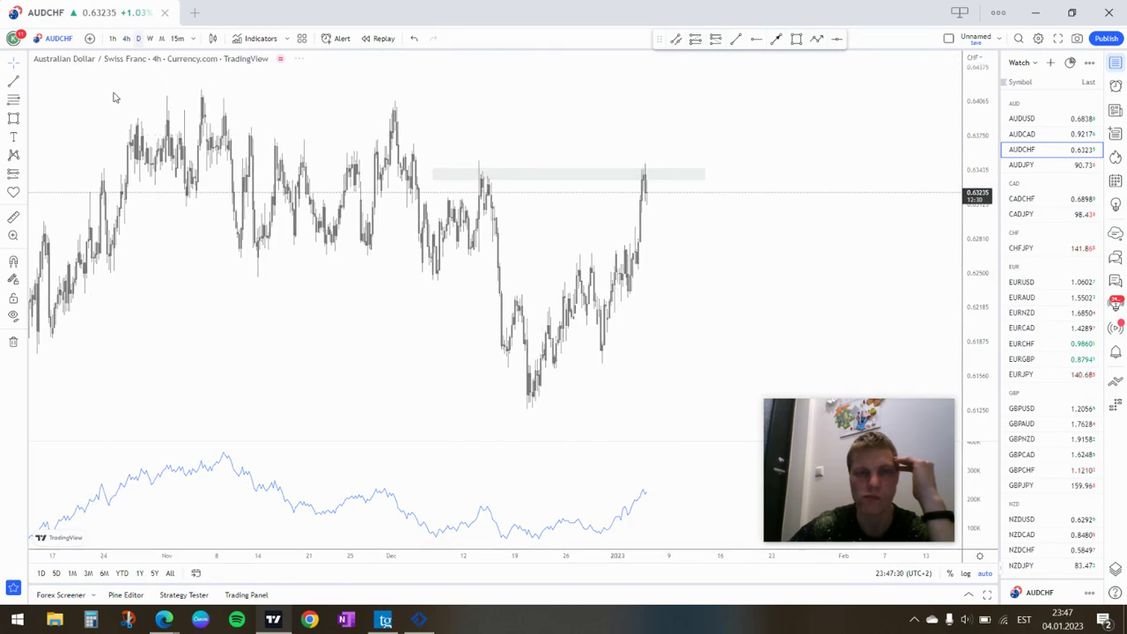
scroll(151, 162, "down", 5)
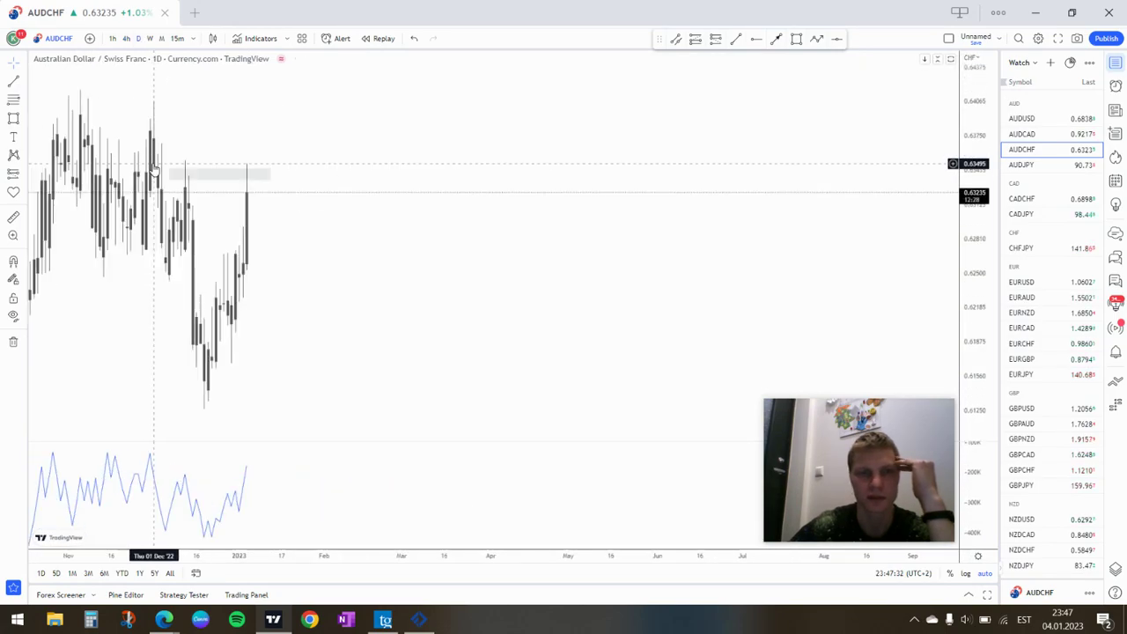
scroll(290, 125, "up", 8)
left_click(126, 38)
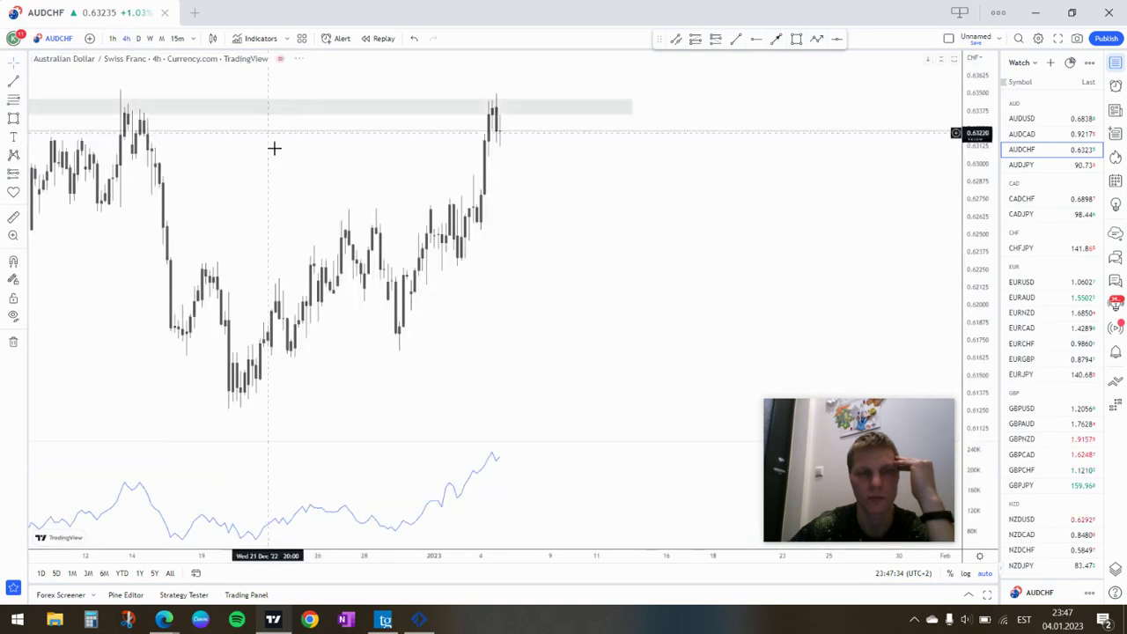
scroll(271, 148, "up", 4)
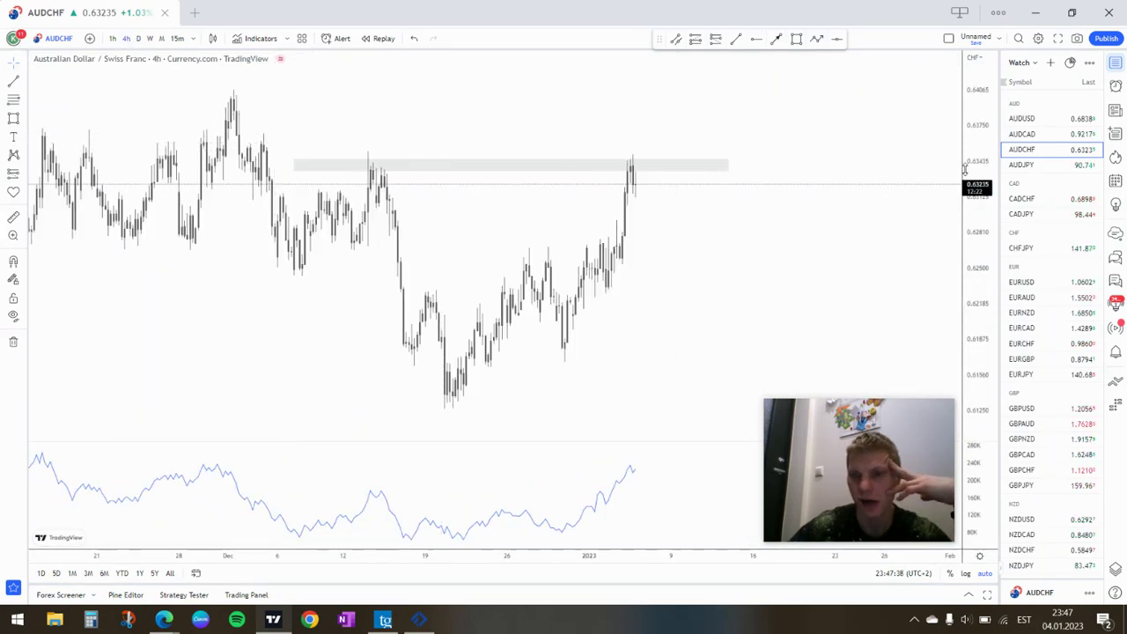
- Load the USDJPY chart from the watchlist and set it to the 1-hour timeframe, showing prices back to mid-December
scroll(1038, 515, "down", 2)
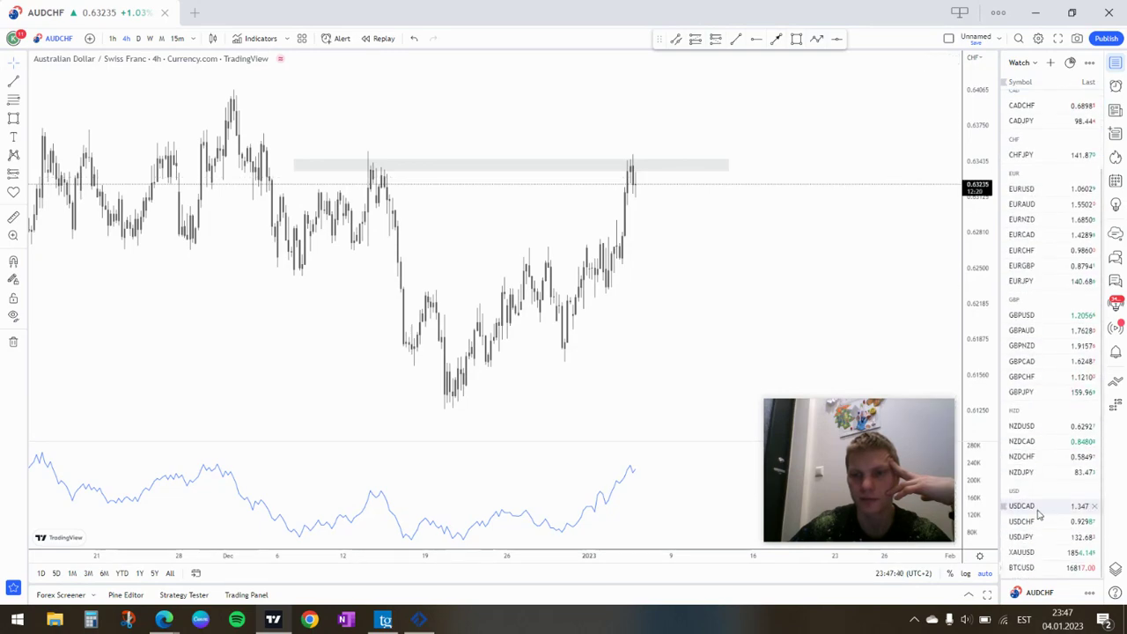
left_click(1021, 538)
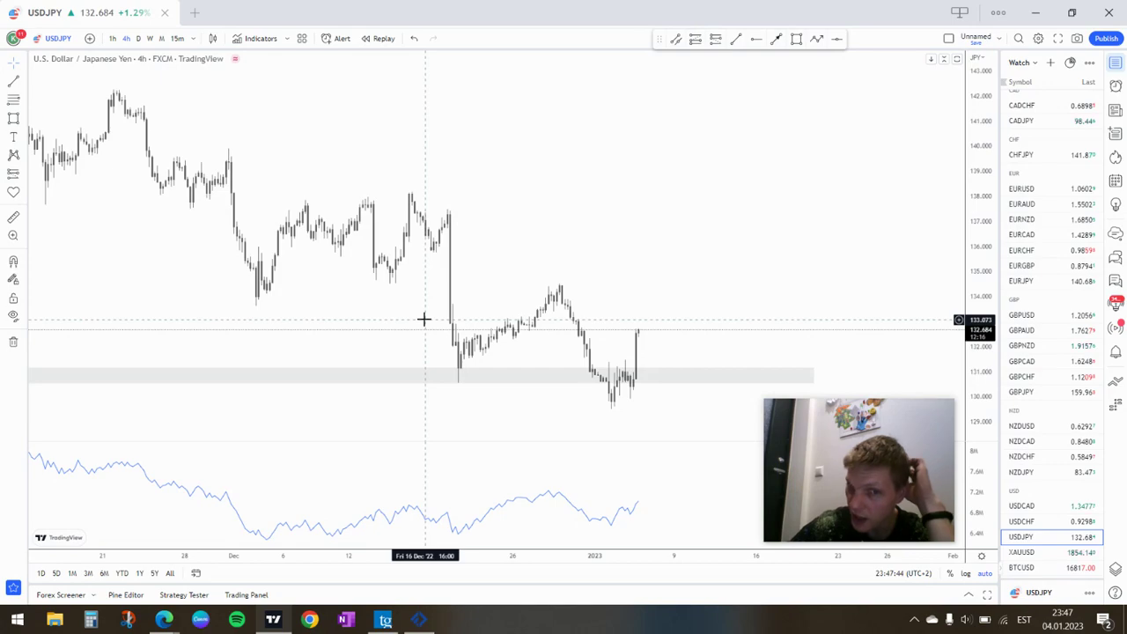
left_click(112, 38)
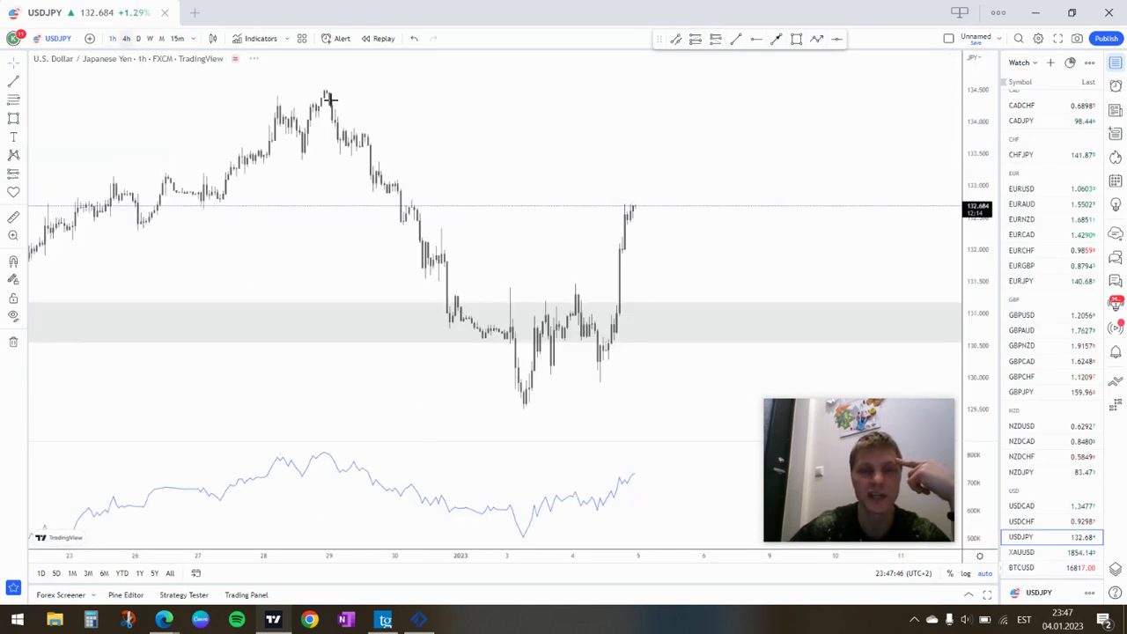
scroll(470, 184, "down", 3)
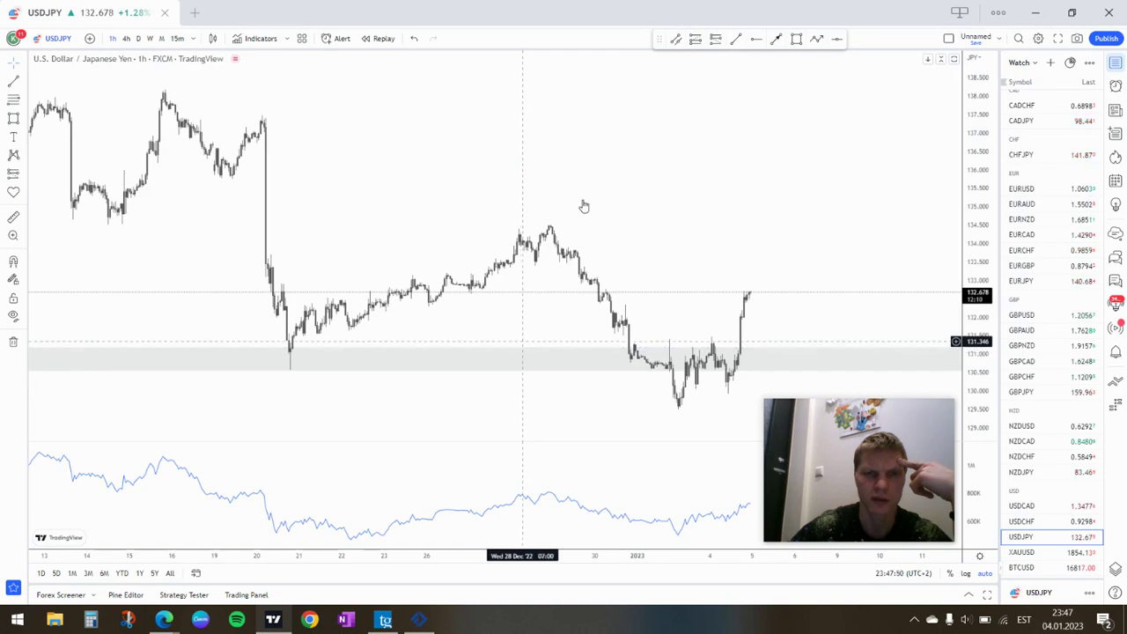
- Draw a thin rectangle zone at about 131.2 from 20 December to 5 January and remove the older, wider zone
left_click(797, 39)
left_click(282, 344)
left_click(723, 352)
left_click_drag(724, 352, 772, 345)
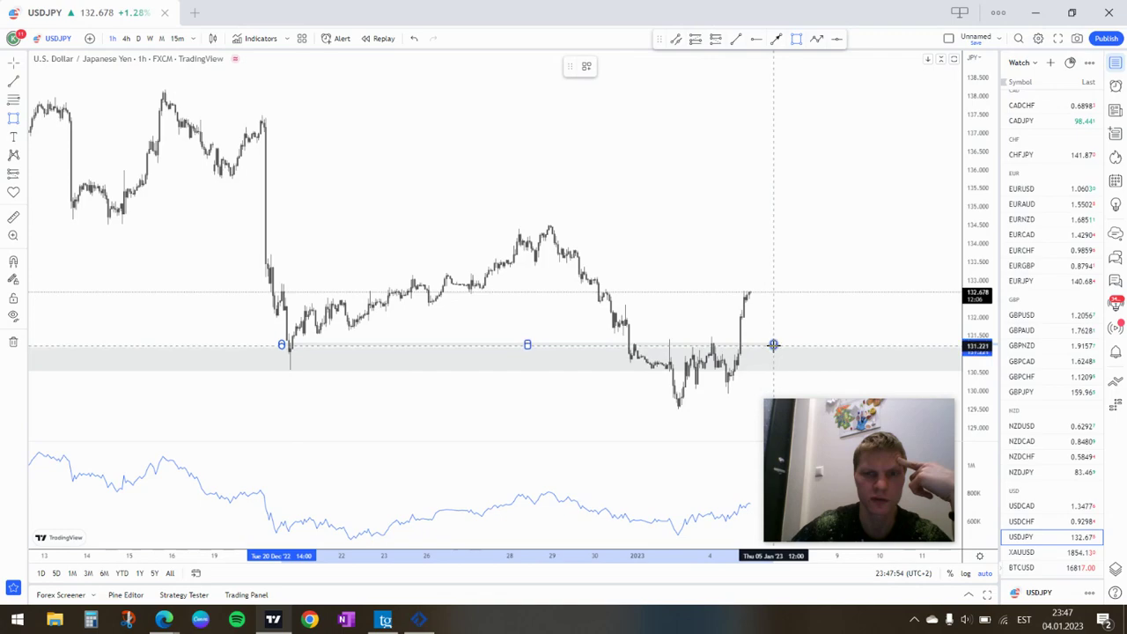
left_click(517, 314)
scroll(467, 310, "up", 3)
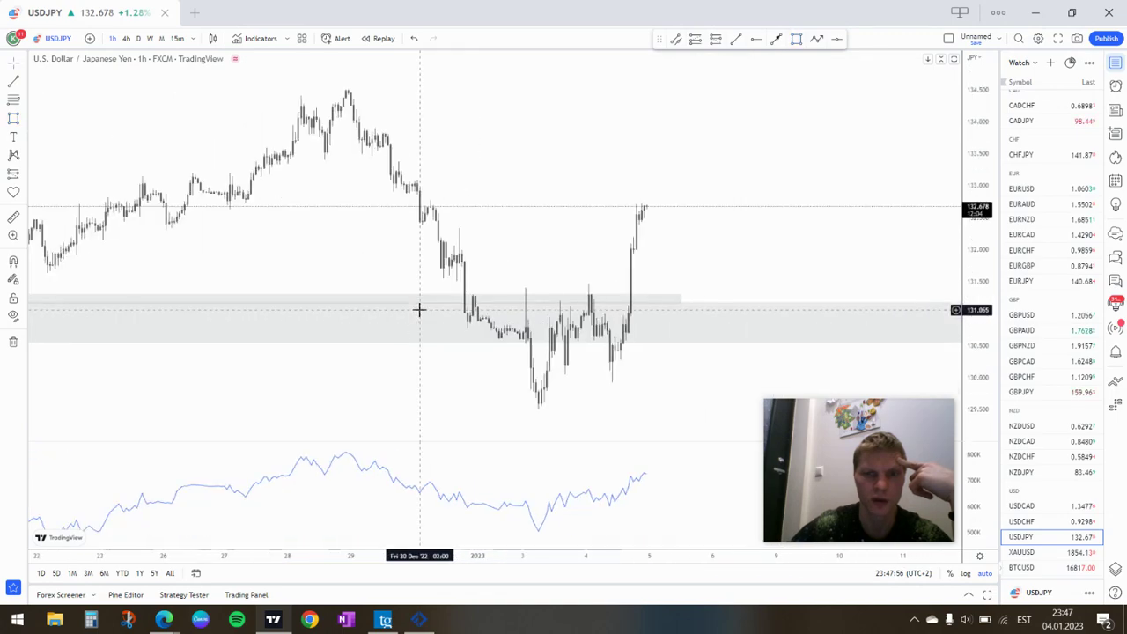
scroll(602, 259, "down", 5)
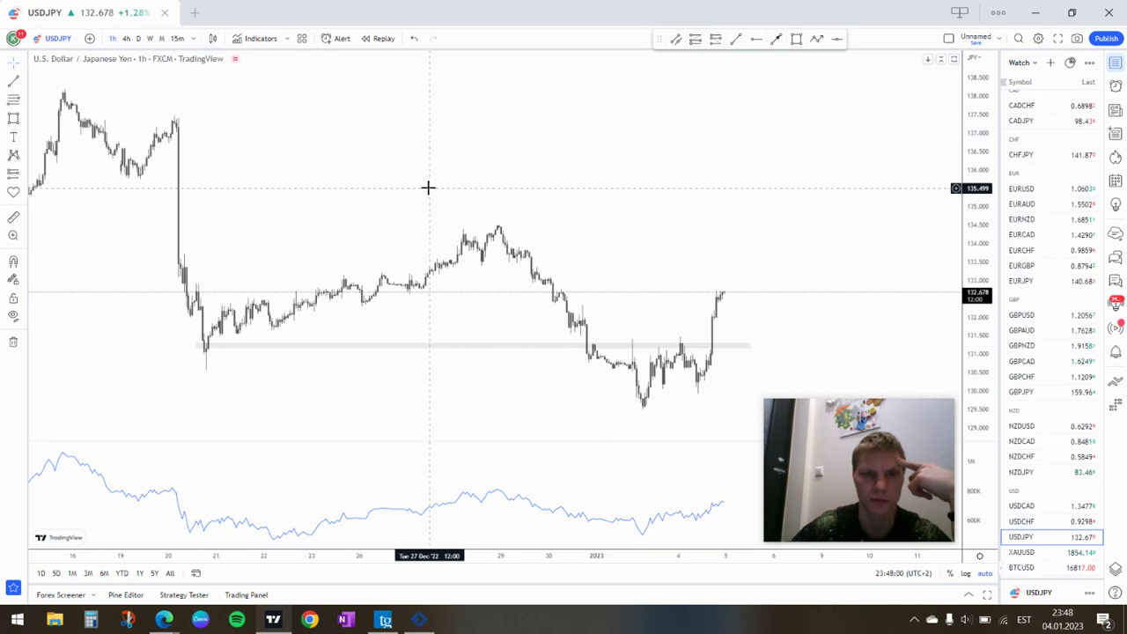
scroll(428, 188, "up", 5)
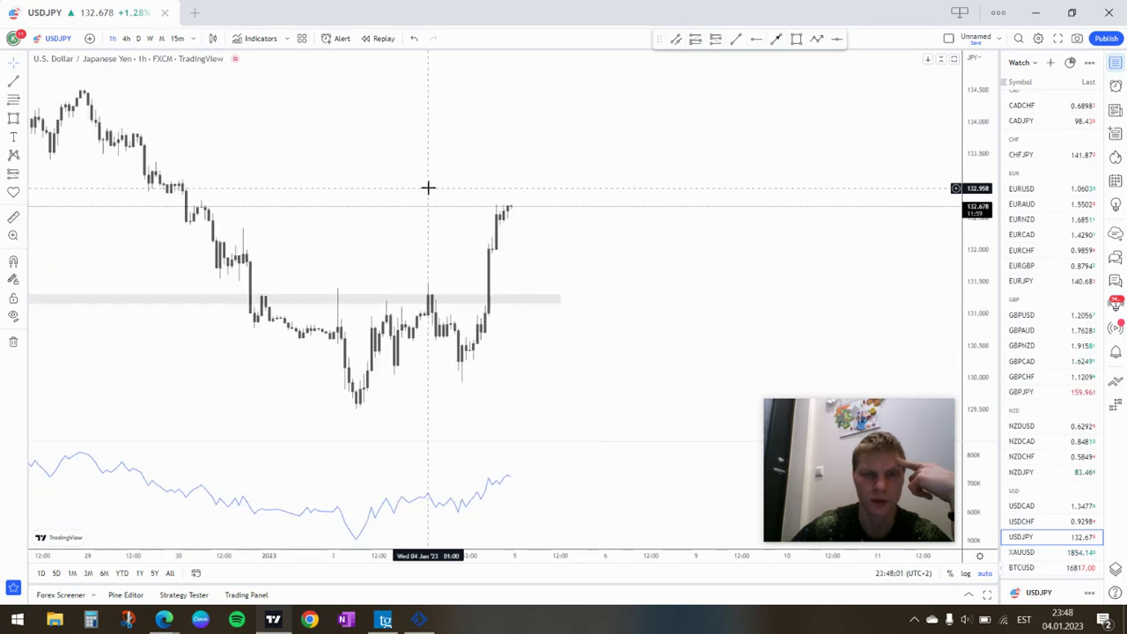
- Mark the USDJPY divergence with trend lines joining the two 3 January price highs and the matching indicator peaks
left_click(736, 39)
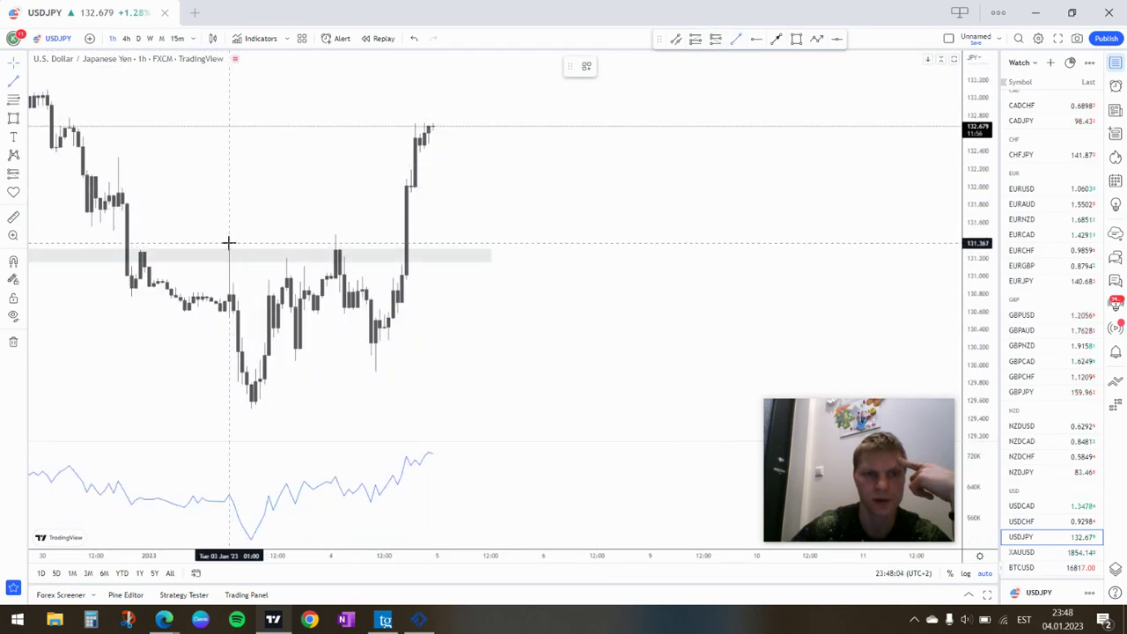
left_click_drag(228, 242, 288, 259)
left_click(263, 462)
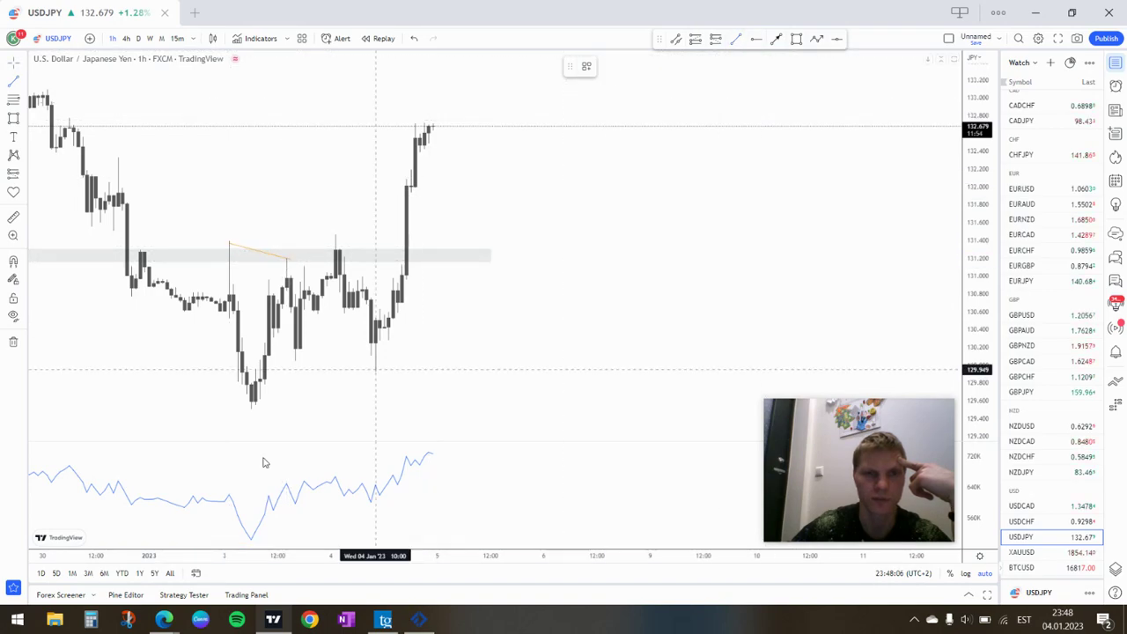
left_click_drag(228, 496, 288, 481)
left_click(335, 373)
scroll(335, 372, "up", 2)
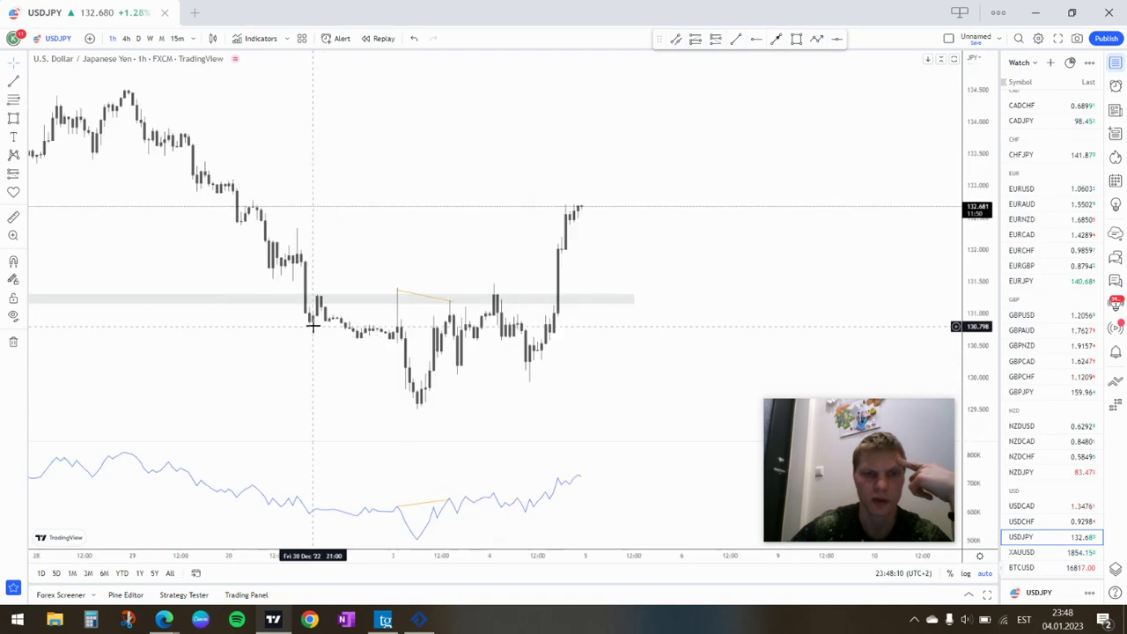
- Place a short position on the 4 January drop with entry at about 130.889, stop at 131.693 and target at 130.086
left_click(715, 37)
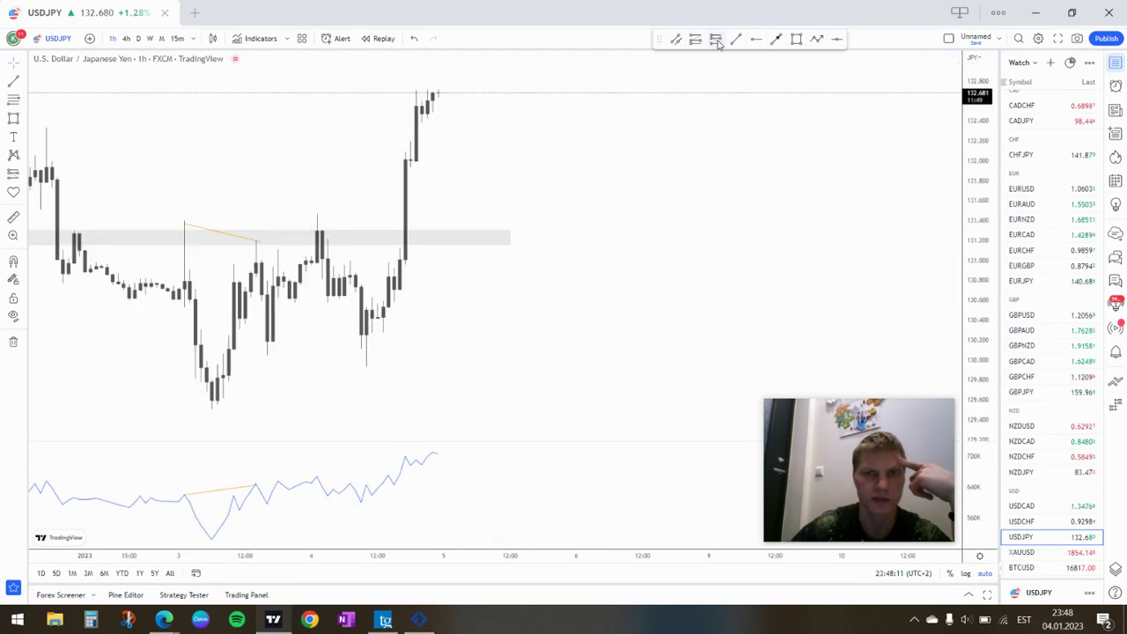
left_click(328, 268)
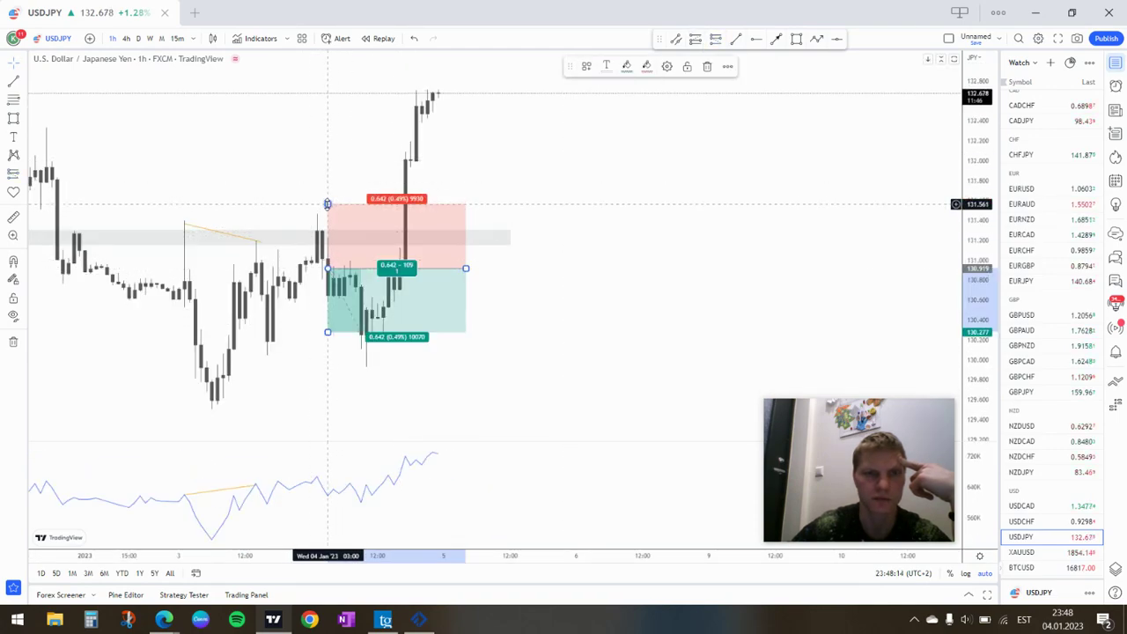
left_click_drag(328, 204, 388, 194)
left_click_drag(533, 303, 534, 312)
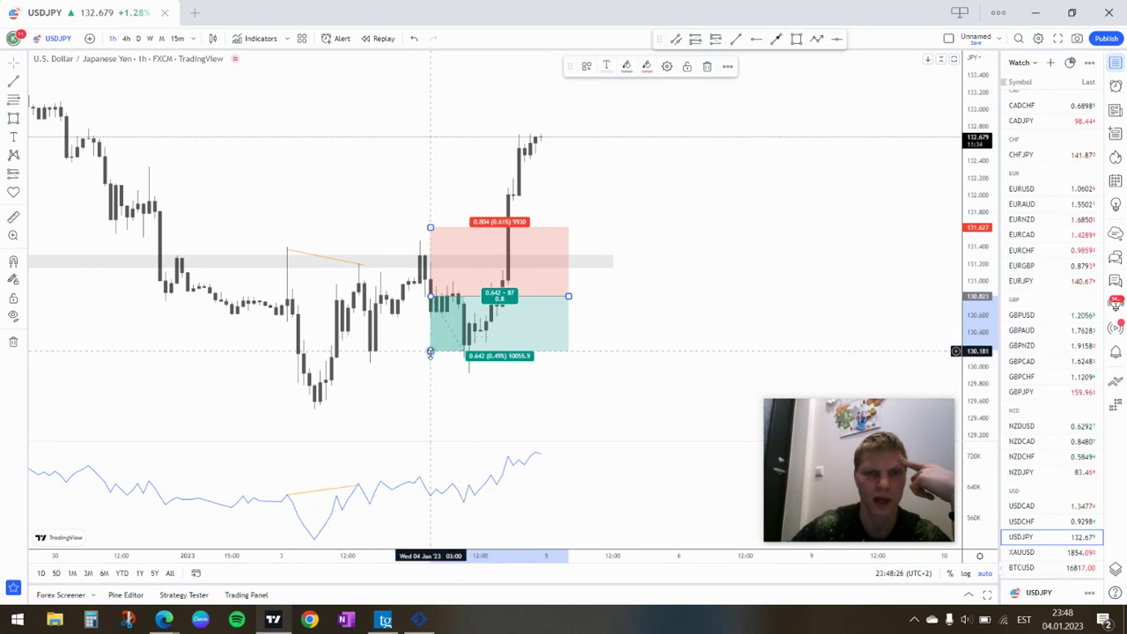
left_click_drag(430, 351, 426, 365)
left_click_drag(524, 342, 542, 330)
left_click_drag(561, 238, 556, 235)
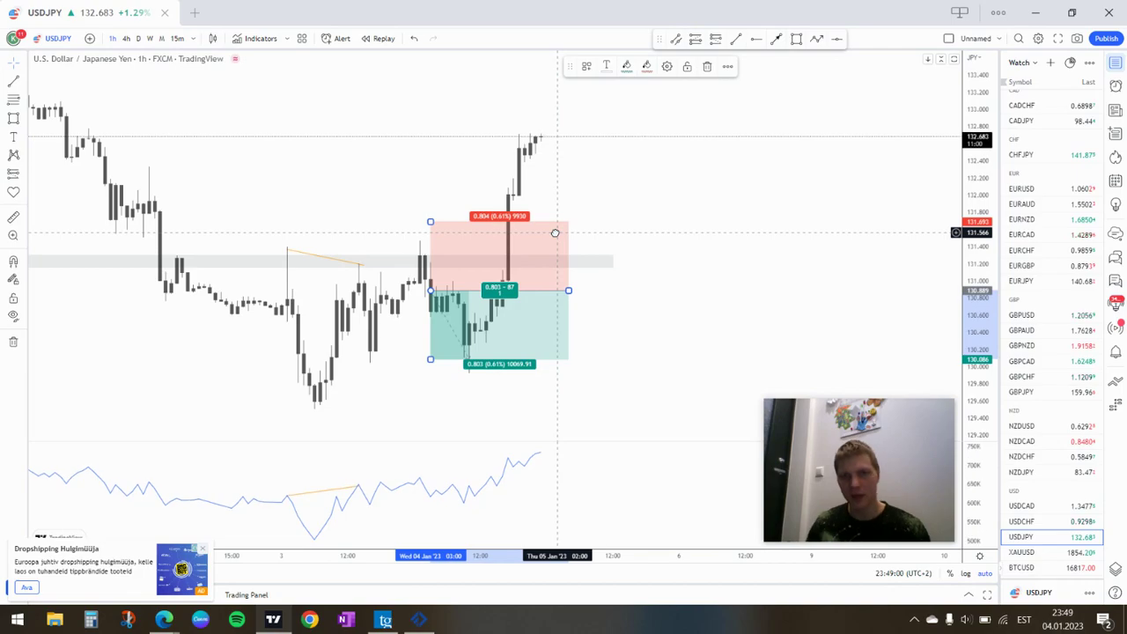
- Check the USDJPY trend on the daily timeframe, set the chart to 4-hour and inspect the decline since October
left_click(292, 131)
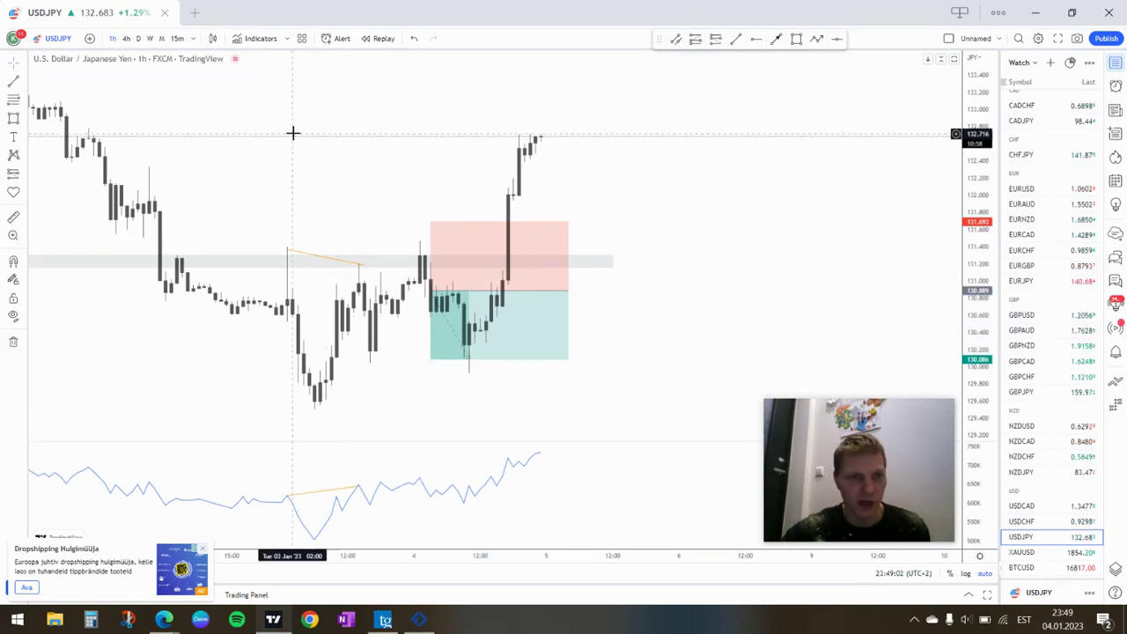
scroll(282, 133, "down", 5)
scroll(722, 220, "up", 5)
left_click(137, 38)
scroll(440, 148, "up", 2)
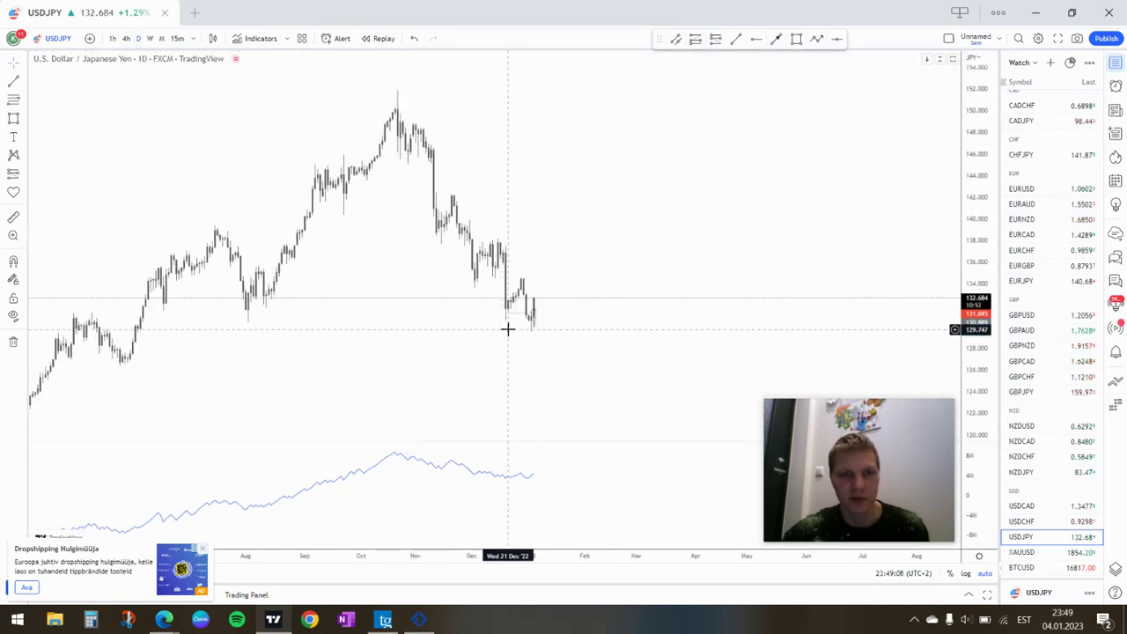
left_click(127, 44)
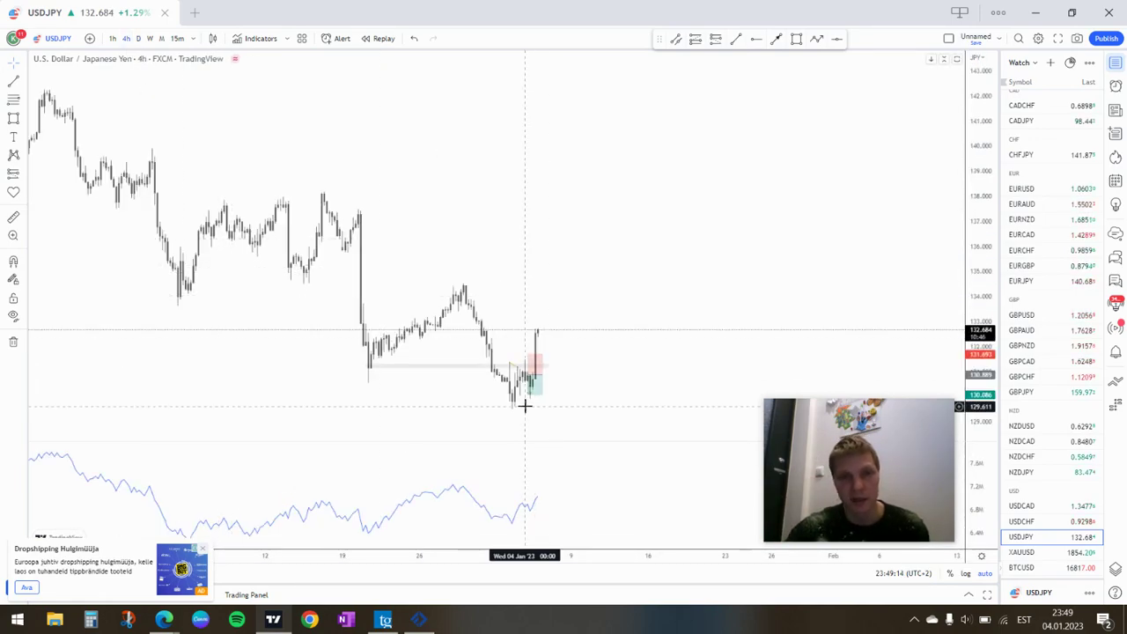
scroll(352, 387, "down", 5)
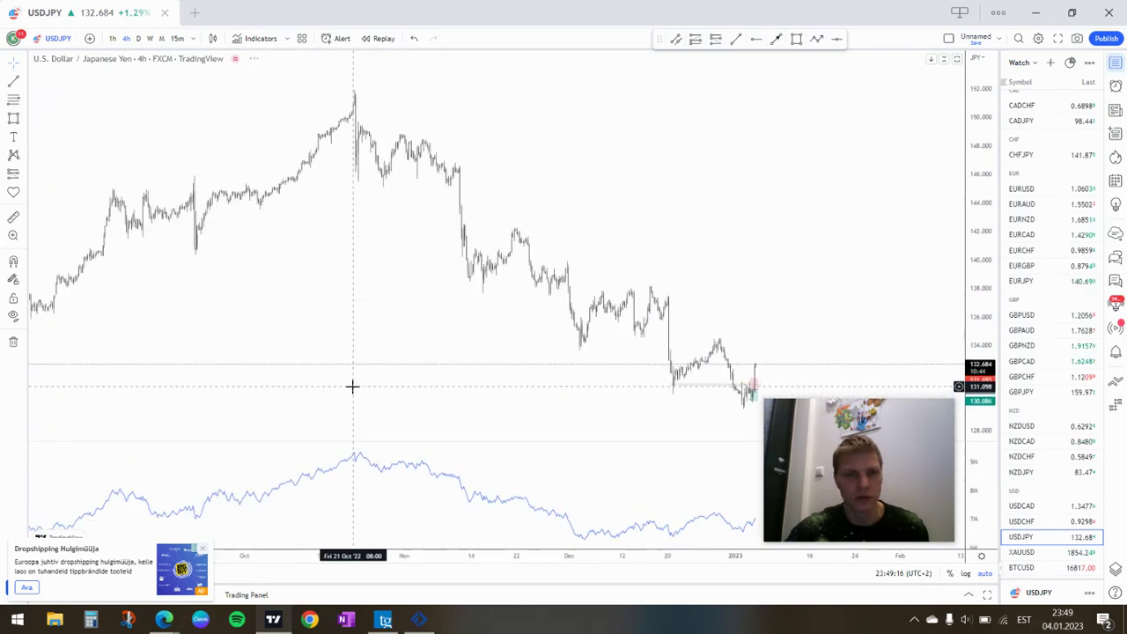
scroll(574, 361, "up", 8)
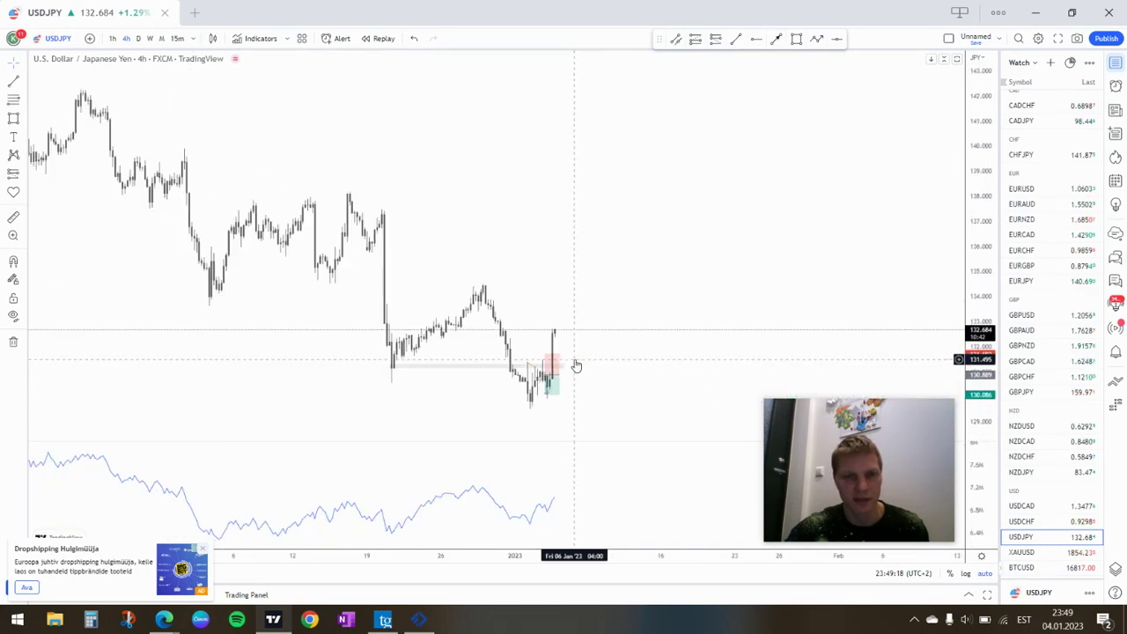
- Lower the USDJPY short position's target to about 128.258 and show the trend back to June
left_click(550, 368)
left_click_drag(551, 398, 544, 444)
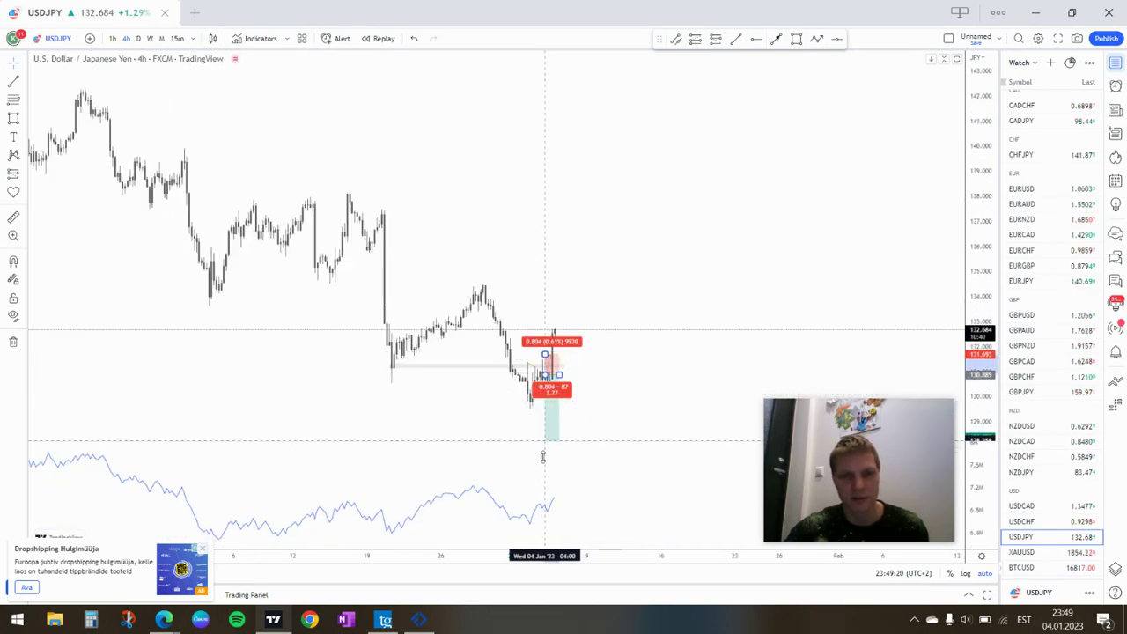
scroll(669, 282, "down", 6)
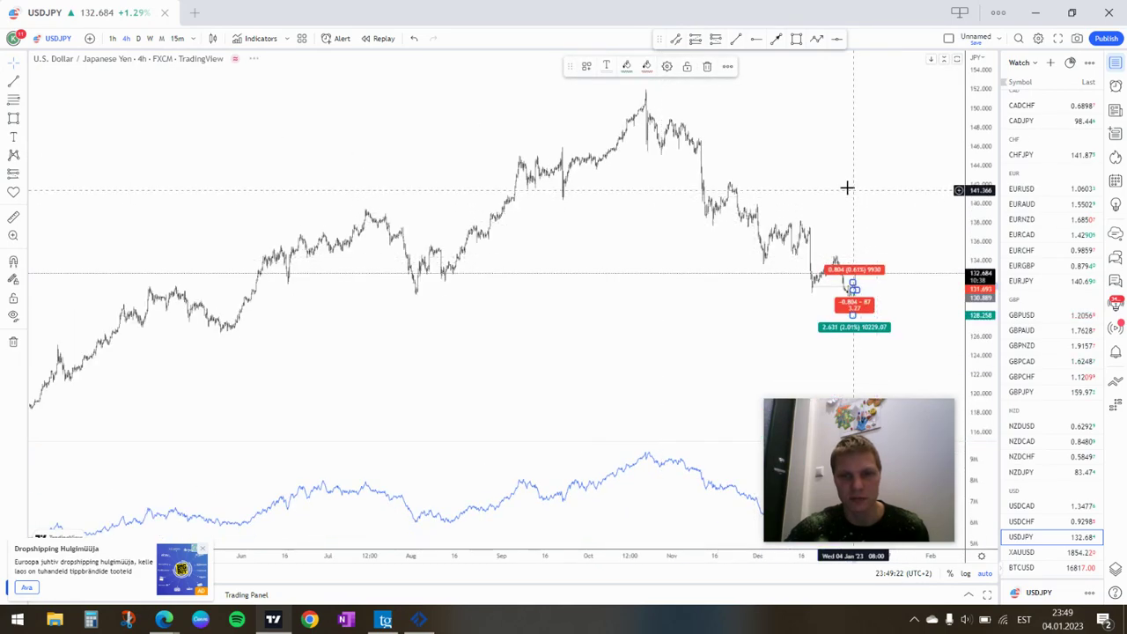
- Try the USDJPY short position's target at about 127.356 and move it back to about 128.258
left_click_drag(847, 188, 745, 291)
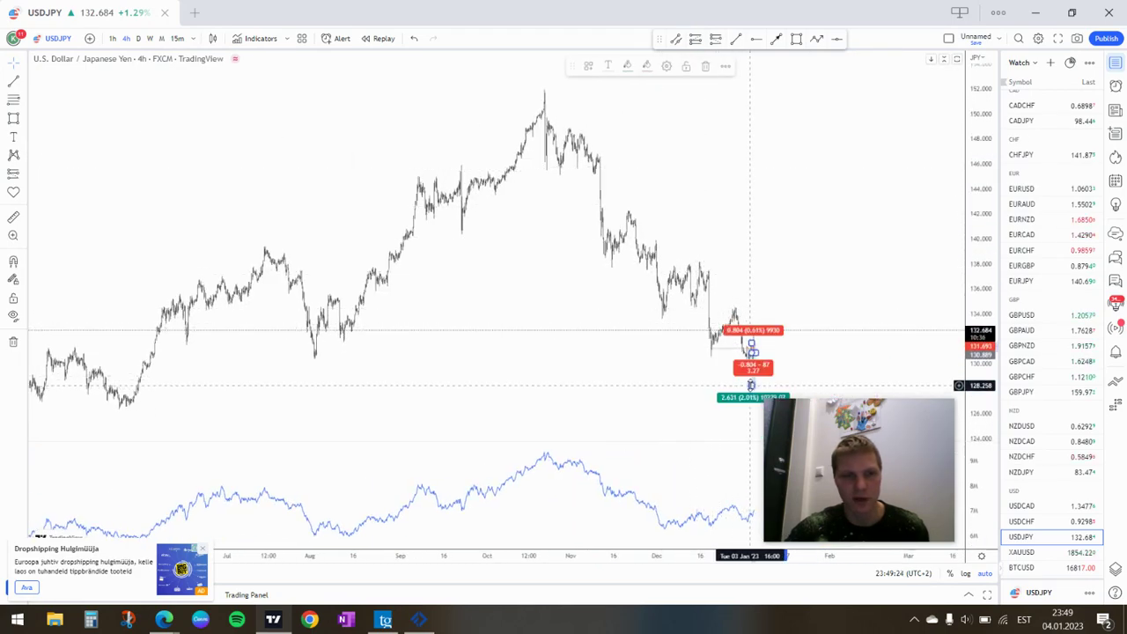
left_click_drag(751, 385, 746, 398)
scroll(669, 308, "up", 4)
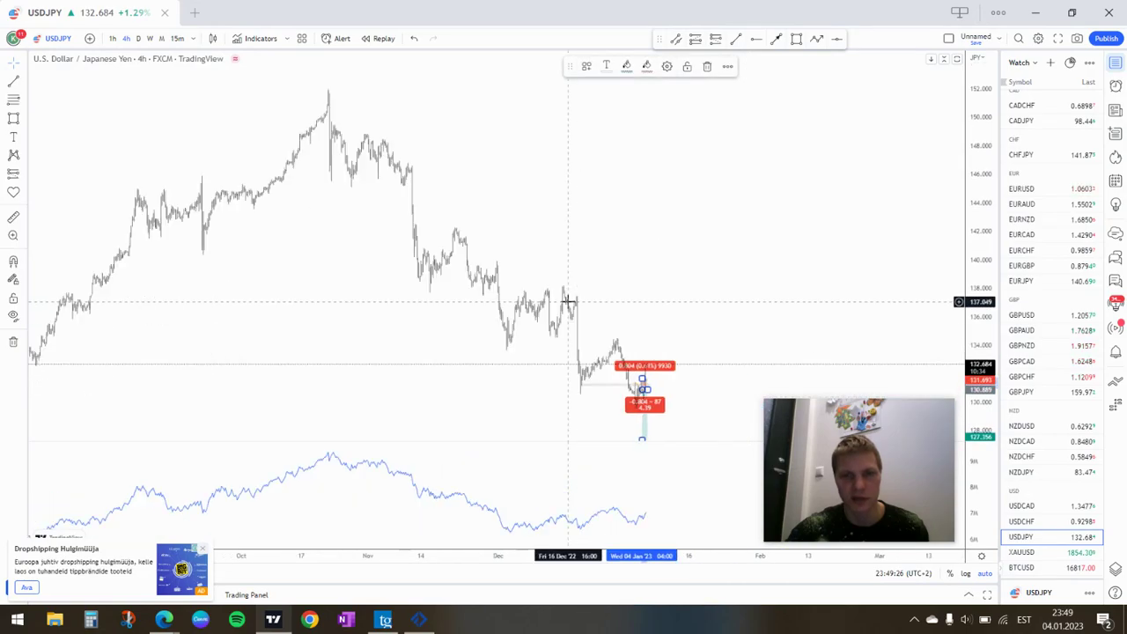
left_click_drag(554, 438, 554, 427)
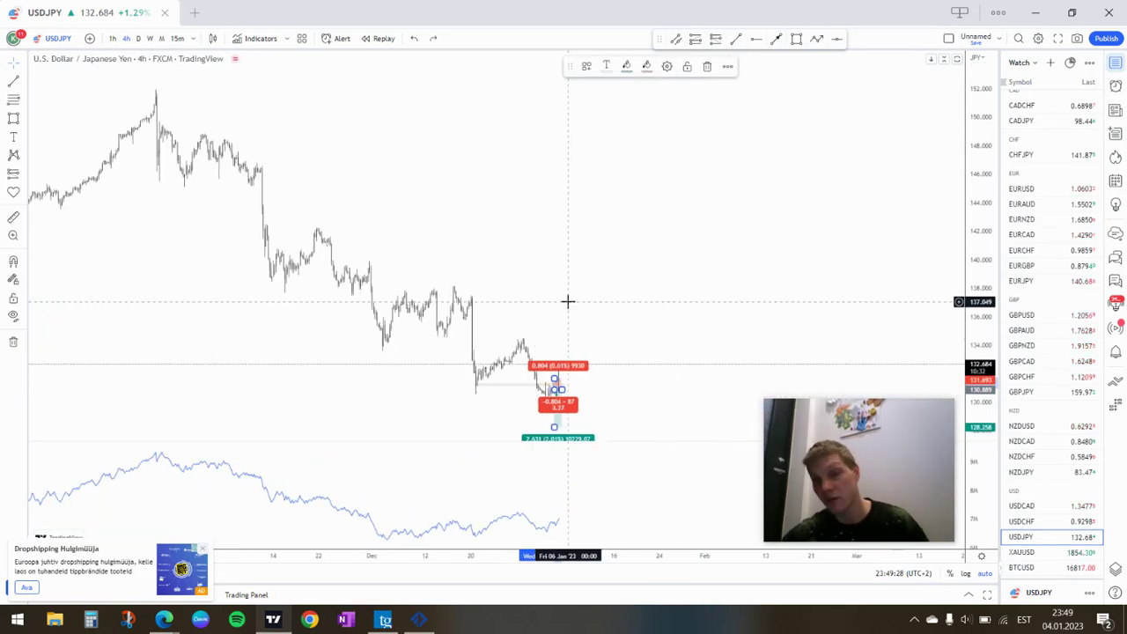
scroll(652, 223, "up", 6)
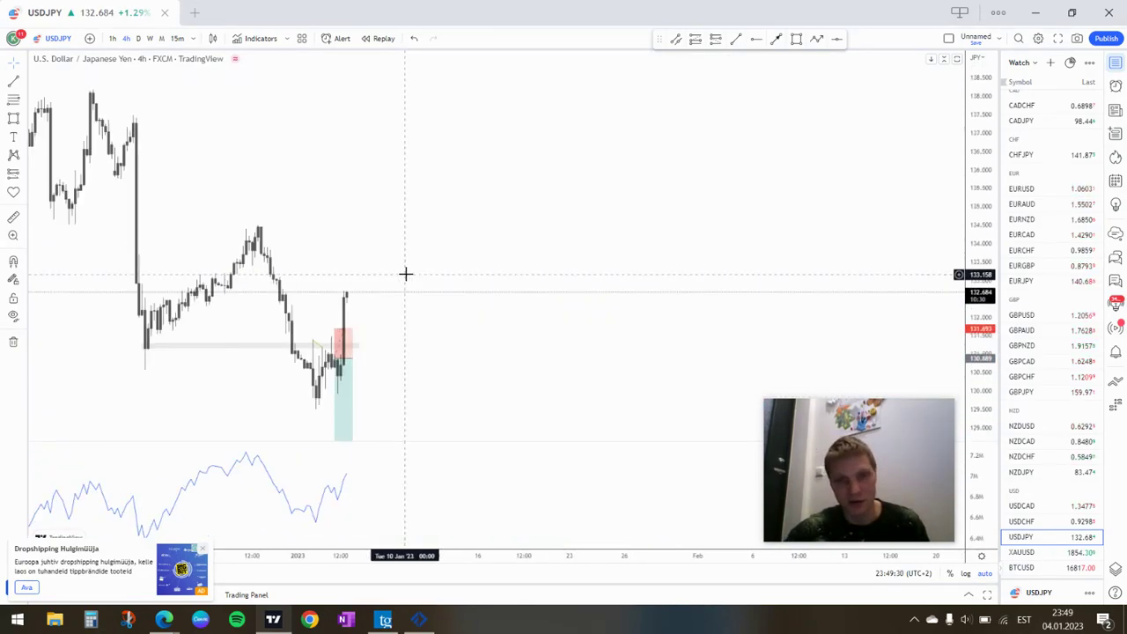
left_click_drag(405, 274, 491, 214)
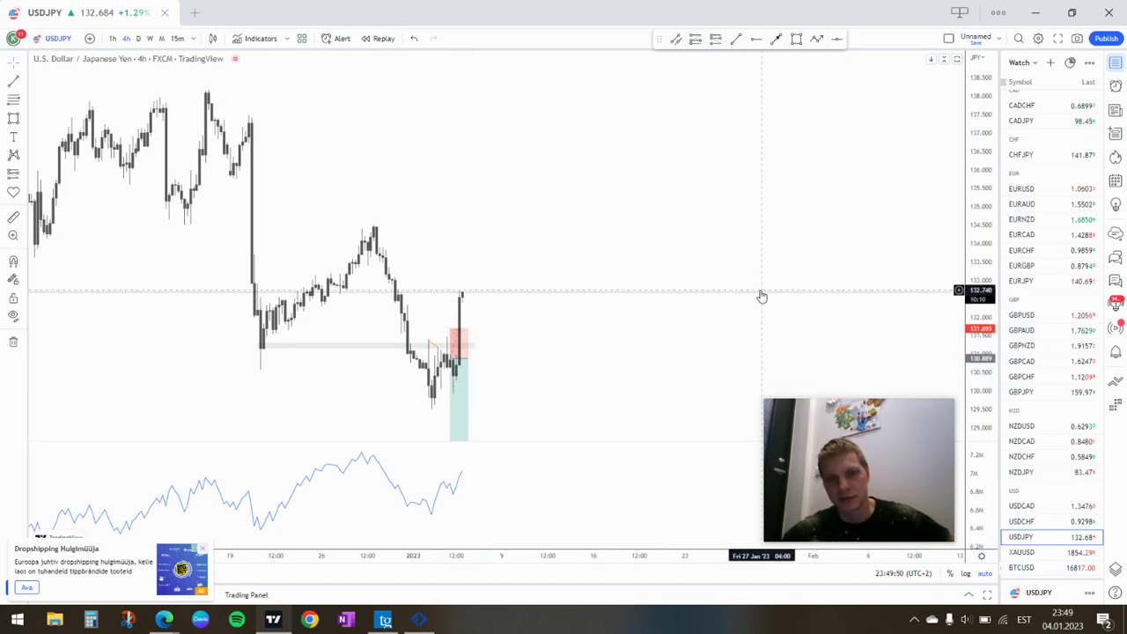
- Switch to Telegram Web to review the posted list of closed positions and return to the TradingView chart
mouse_move(164, 619)
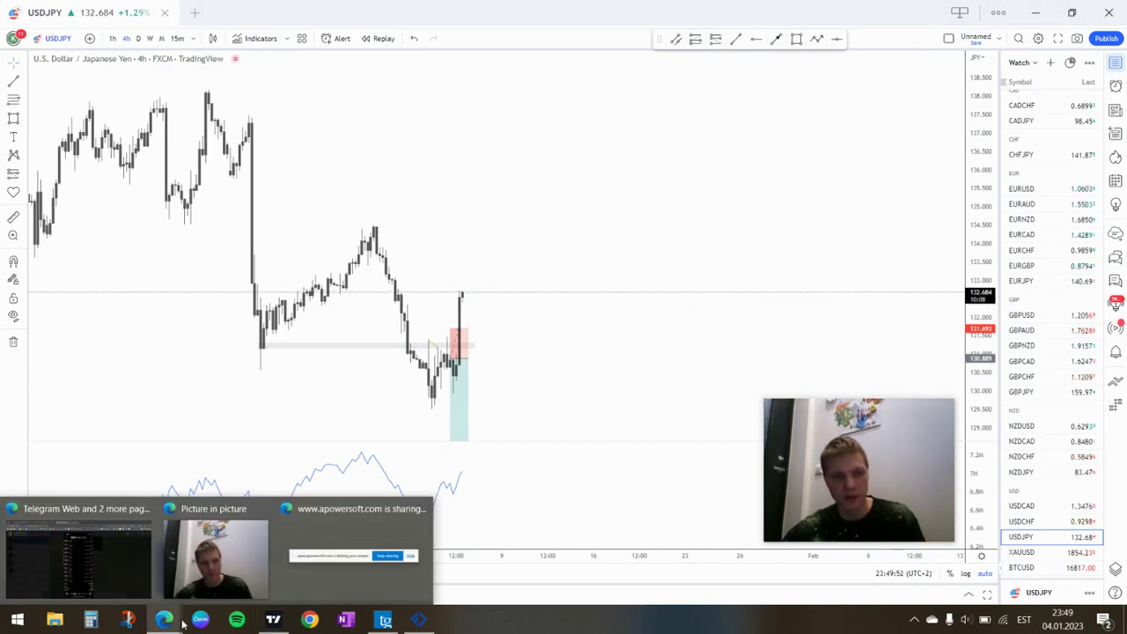
left_click(122, 574)
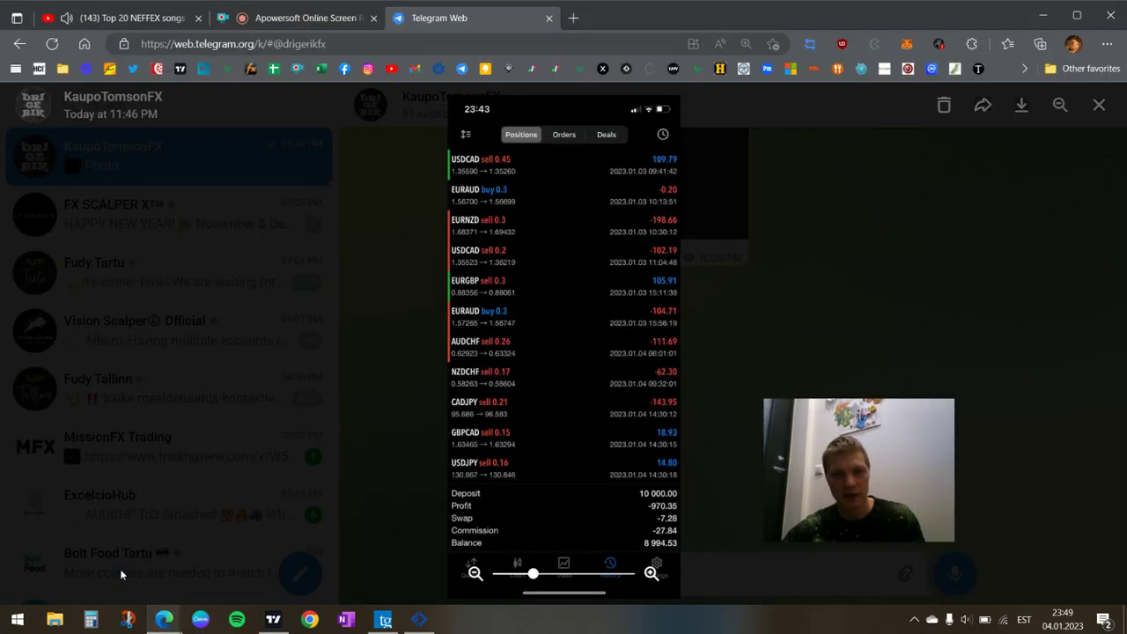
left_click(1044, 16)
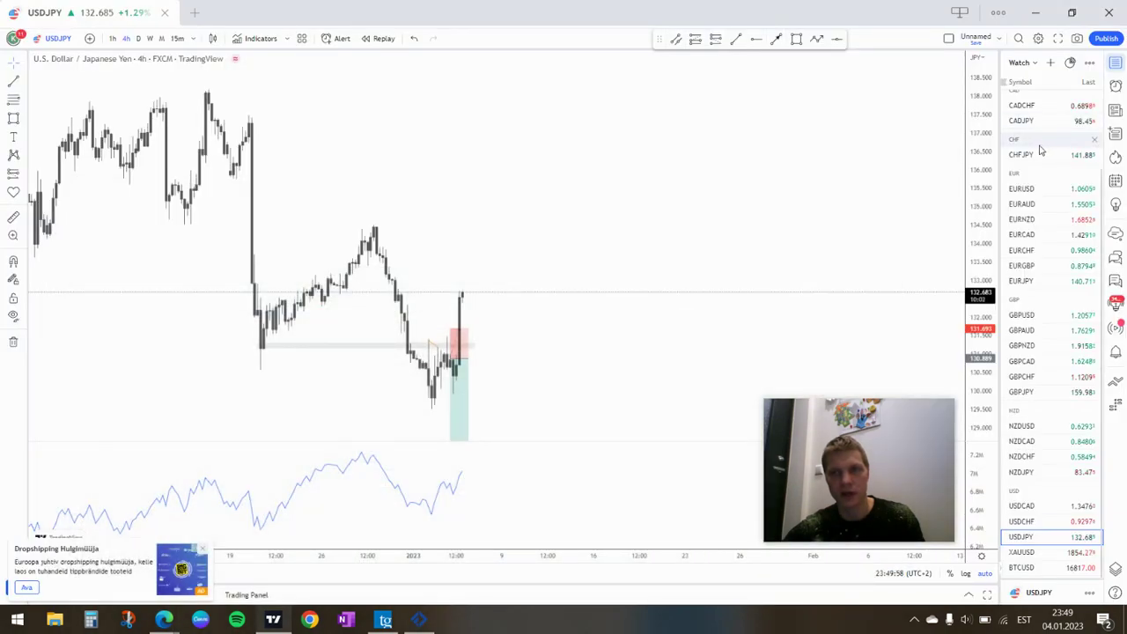
- Open the CADJPY 1-hour chart and mark a rectangle zone at about 96.0 to 96.2 from the December low to 5 January
scroll(1040, 151, "up", 1)
left_click(1039, 169)
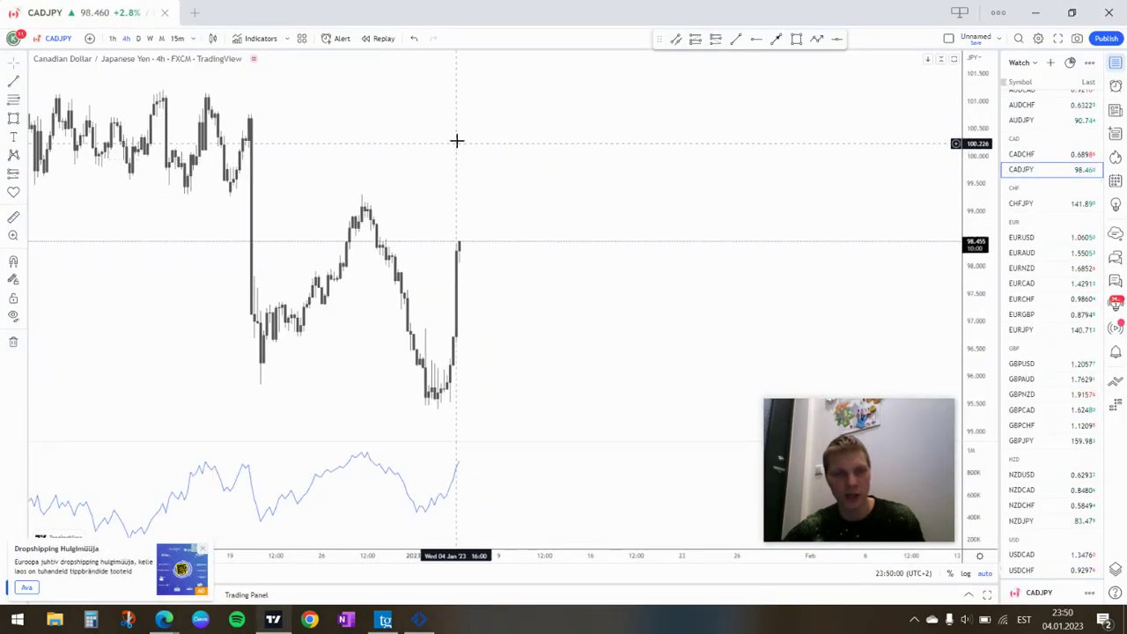
left_click(113, 38)
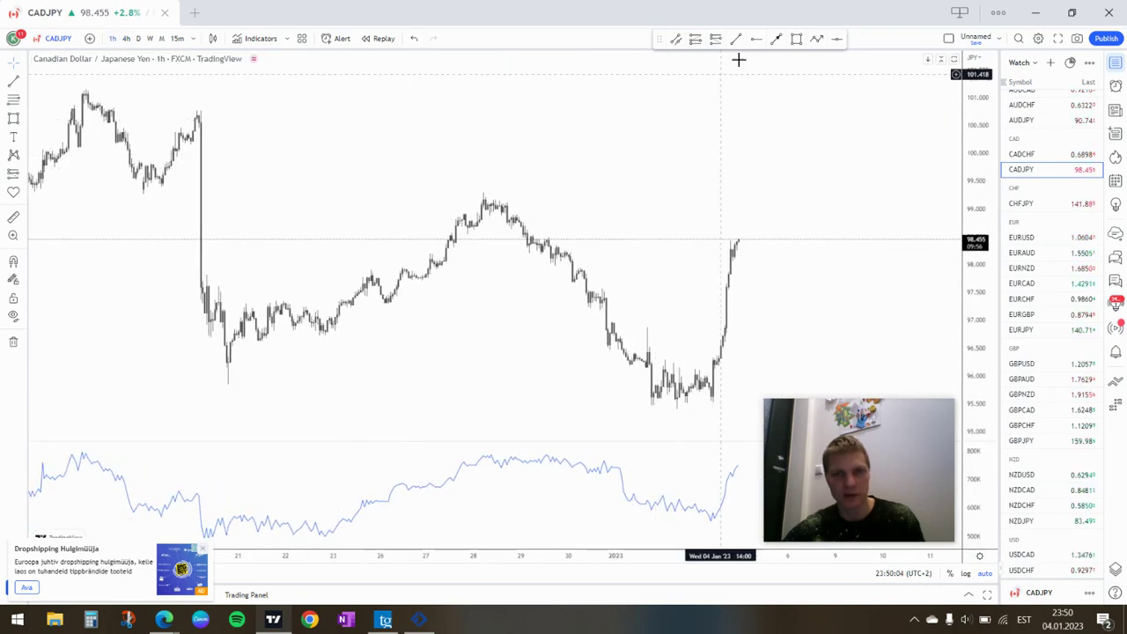
left_click(796, 38)
left_click(218, 354)
left_click(787, 362)
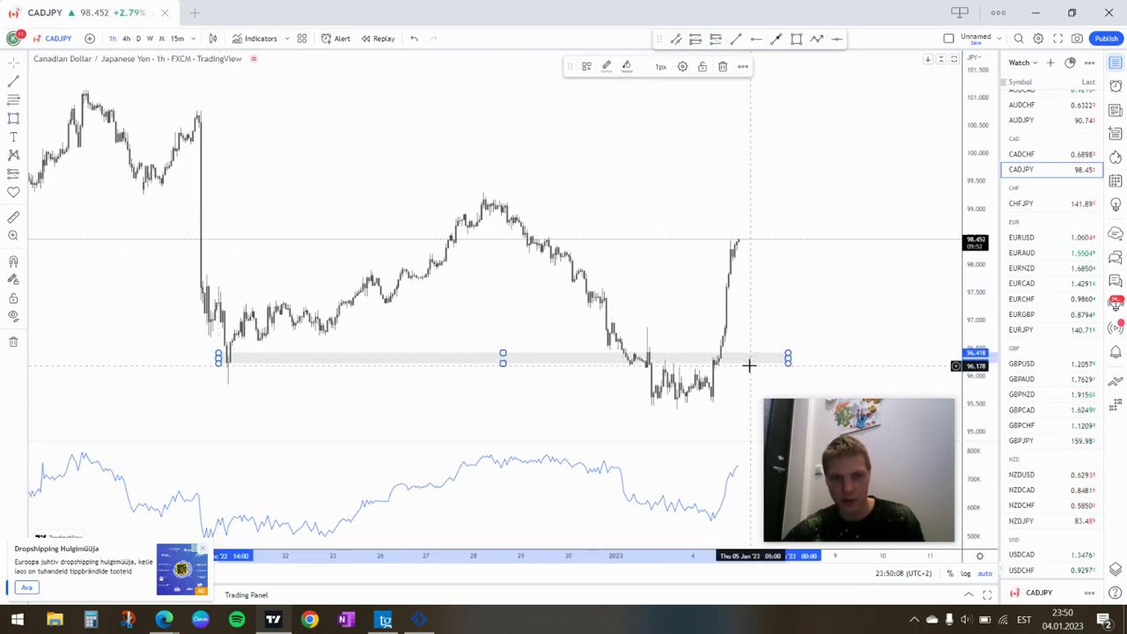
mouse_move(751, 368)
left_mouse_down()
mouse_move(727, 374)
mouse_move(740, 380)
left_mouse_up()
left_click(652, 302)
- Mark the CADJPY divergence with trend lines joining the two 3 January price highs and the matching indicator peaks
scroll(554, 282, "up", 5)
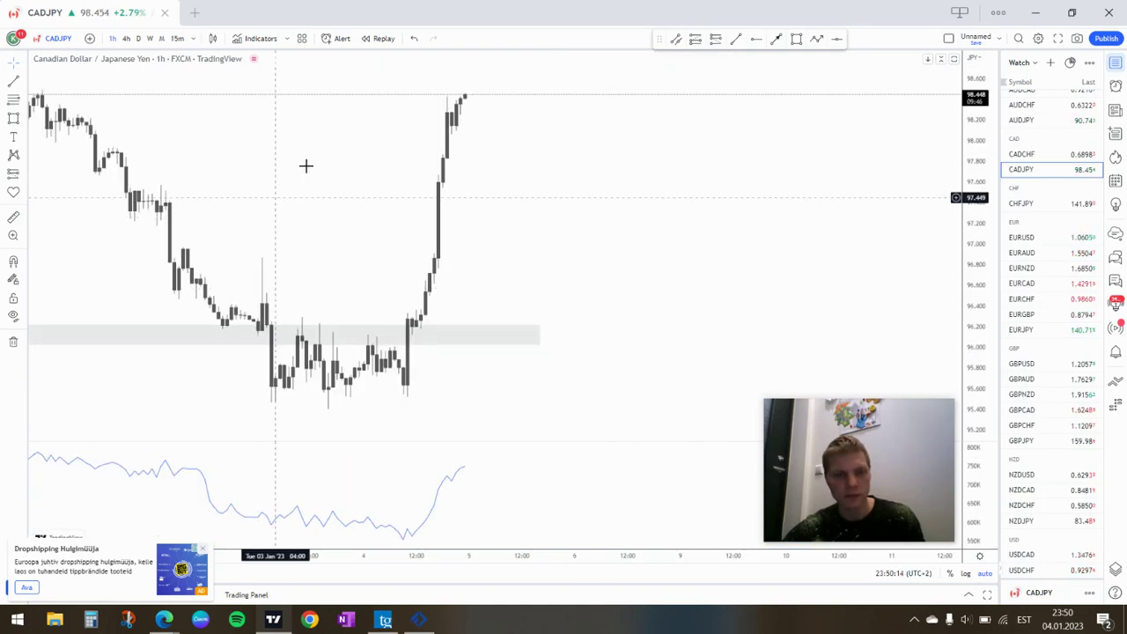
left_click(741, 41)
left_click(258, 255)
left_click(302, 320)
left_click(519, 273)
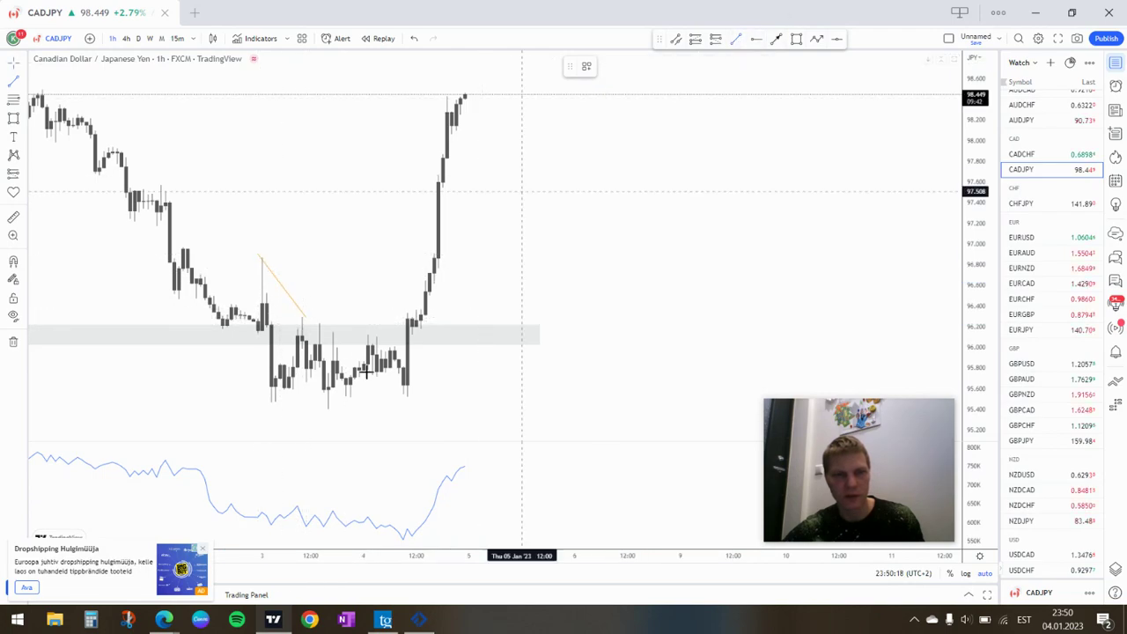
left_click(257, 511)
left_click(299, 507)
left_click(359, 211)
- Compare the CADJPY zone and divergence on the 4-hour and 1-hour timeframes, closing the advertisement over the chart
scroll(359, 212, "down", 3)
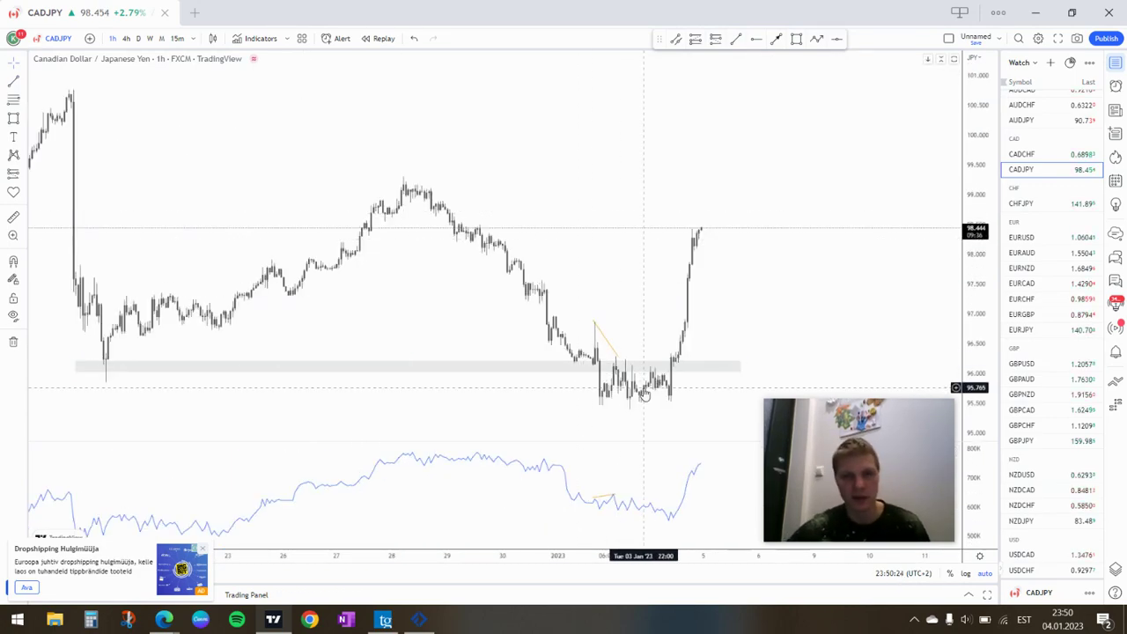
scroll(638, 230, "down", 2)
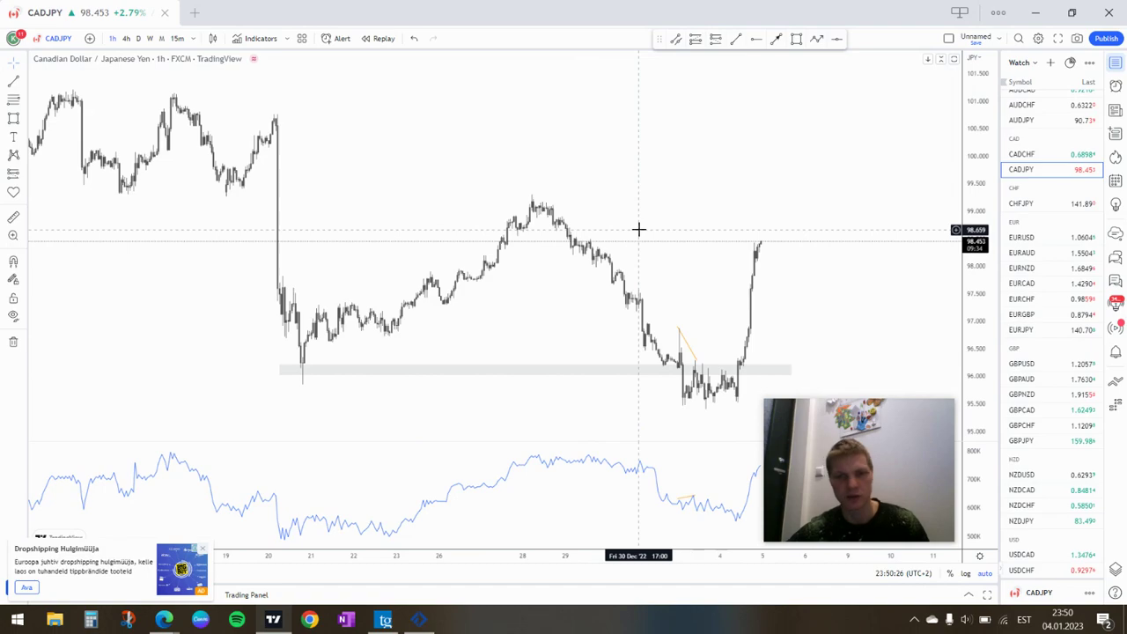
left_click_drag(698, 195, 662, 189)
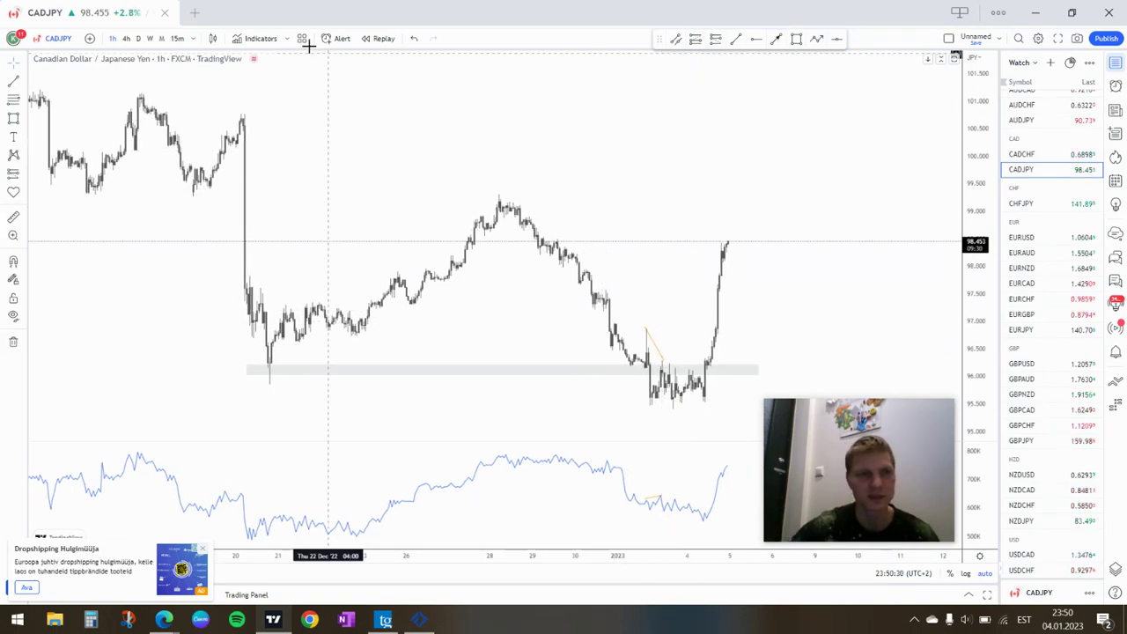
left_click(125, 40)
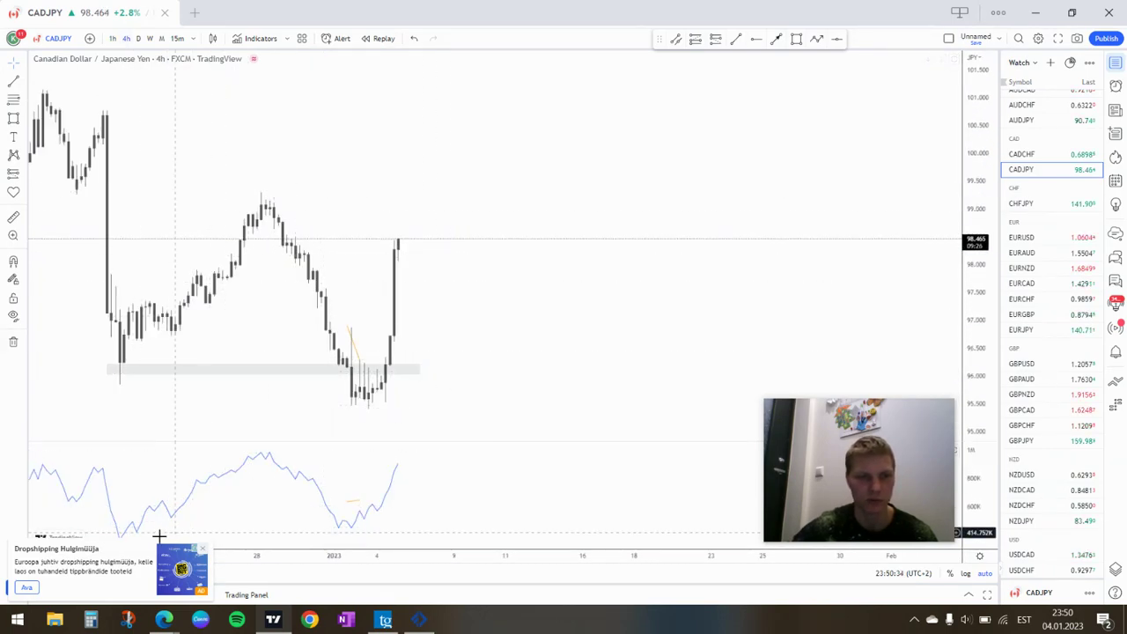
left_click(201, 550)
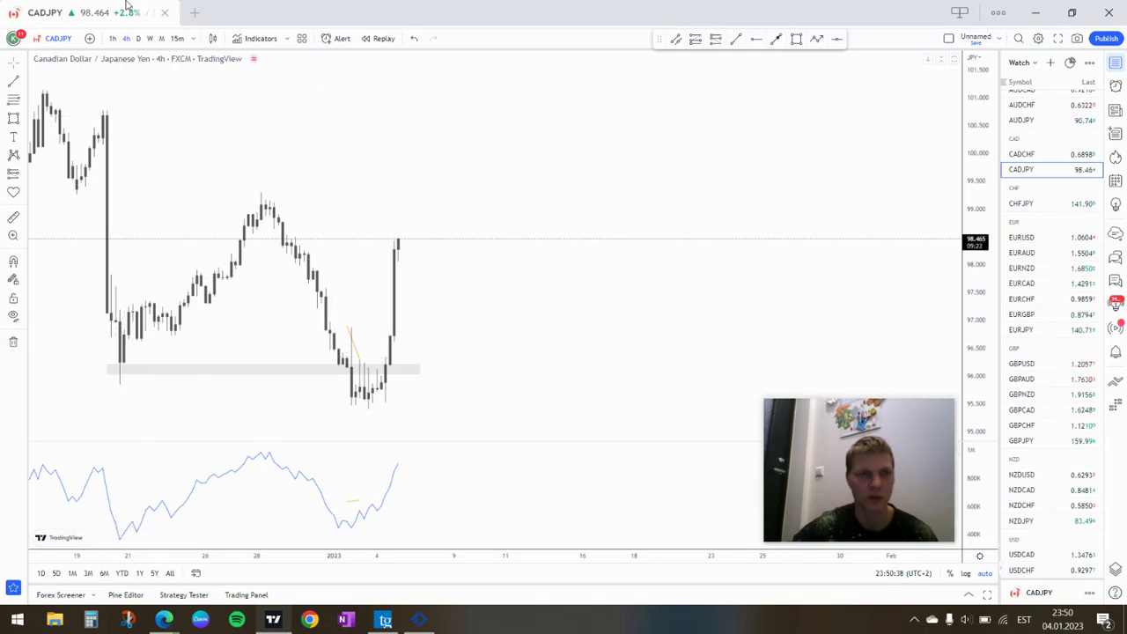
left_click(113, 38)
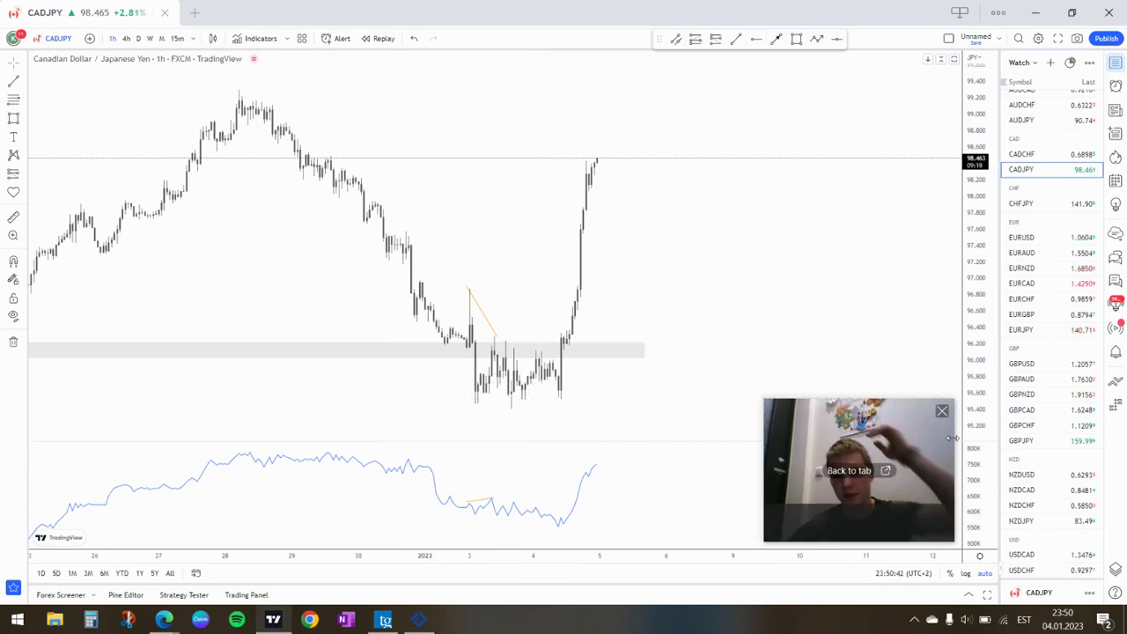
scroll(533, 402, "down", 2)
scroll(1039, 529, "down", 2)
- On the USDJPY 4-hour chart, draw trend lines joining the 20 December and 3 January price lows and the matching indicator lows
left_click(1038, 541)
left_click(126, 39)
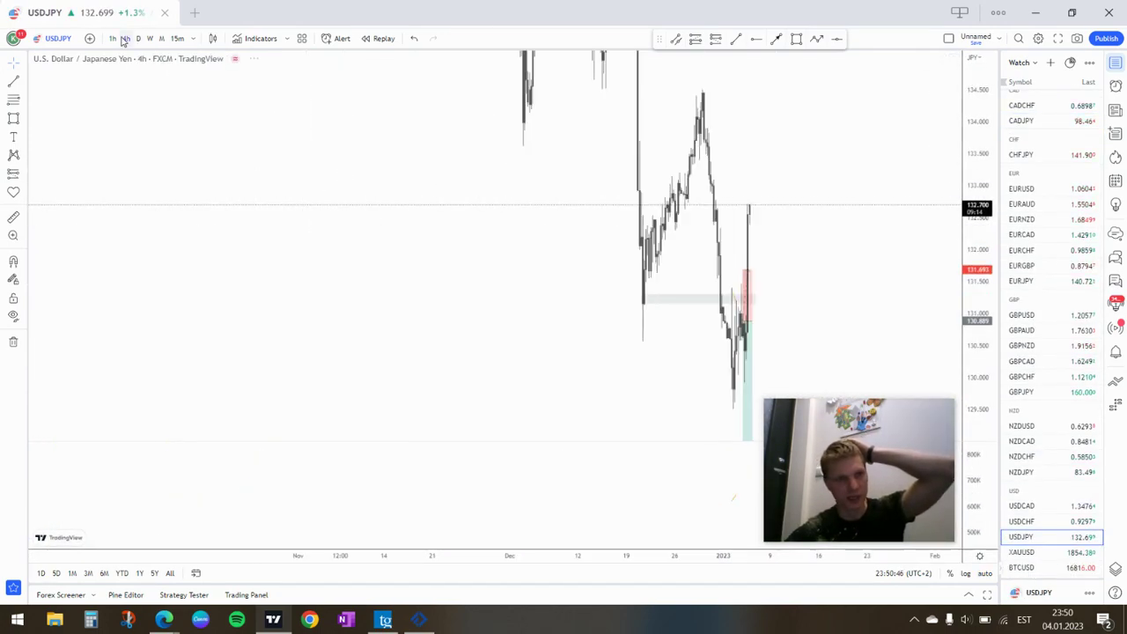
scroll(281, 118, "down", 2)
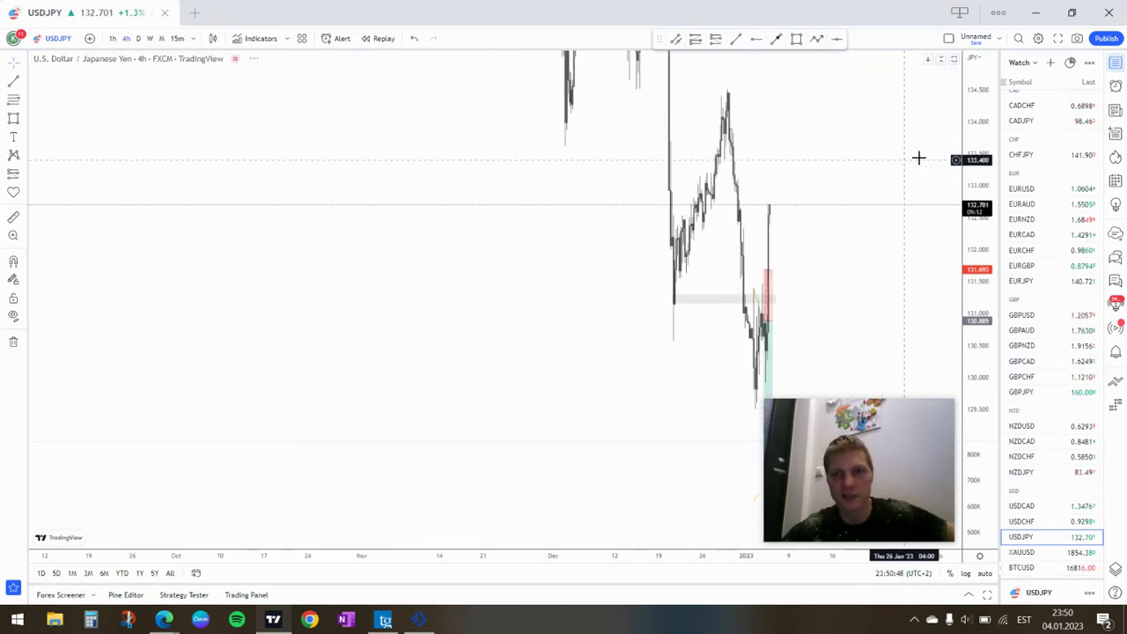
double_click(977, 147)
scroll(346, 191, "up", 5)
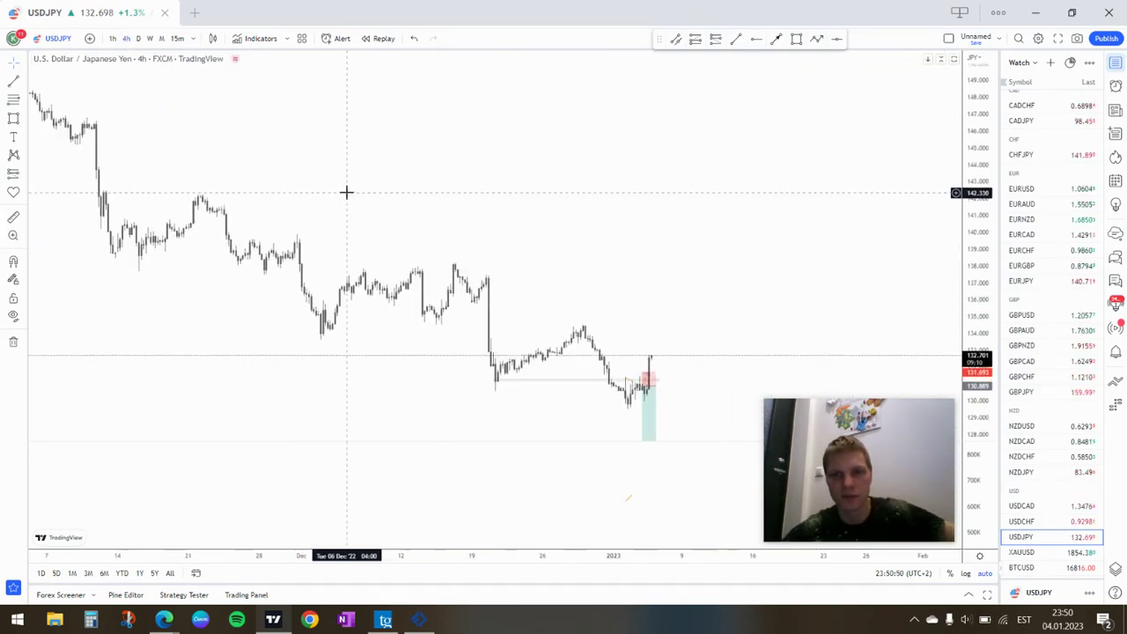
double_click(984, 473)
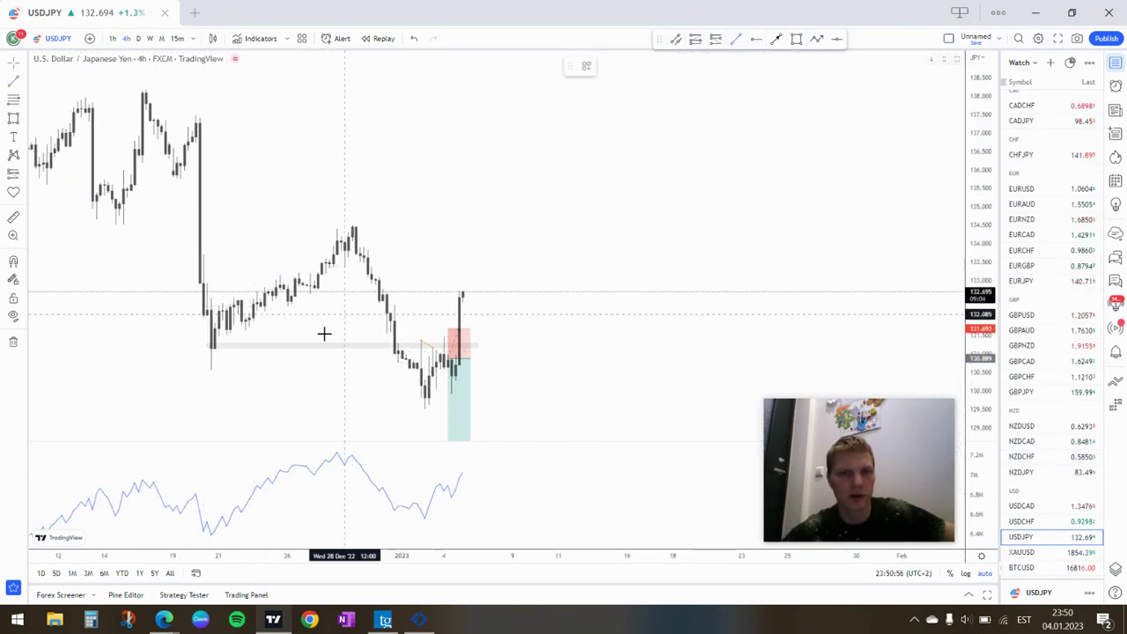
left_click(203, 365)
left_click(424, 408)
left_click(736, 38)
left_click(210, 537)
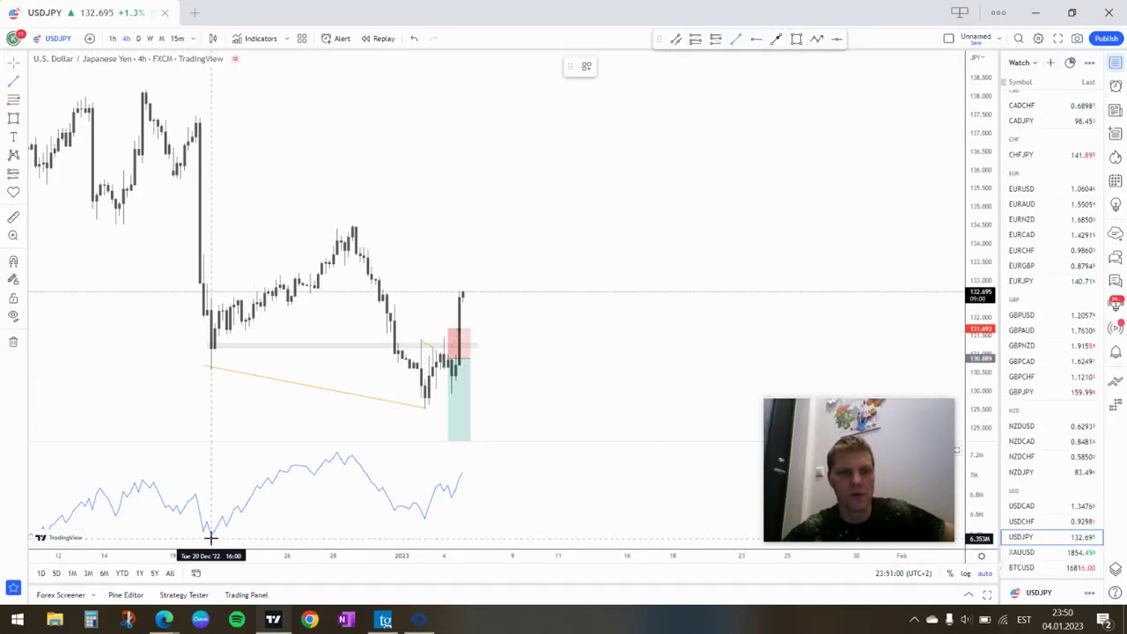
left_click(425, 518)
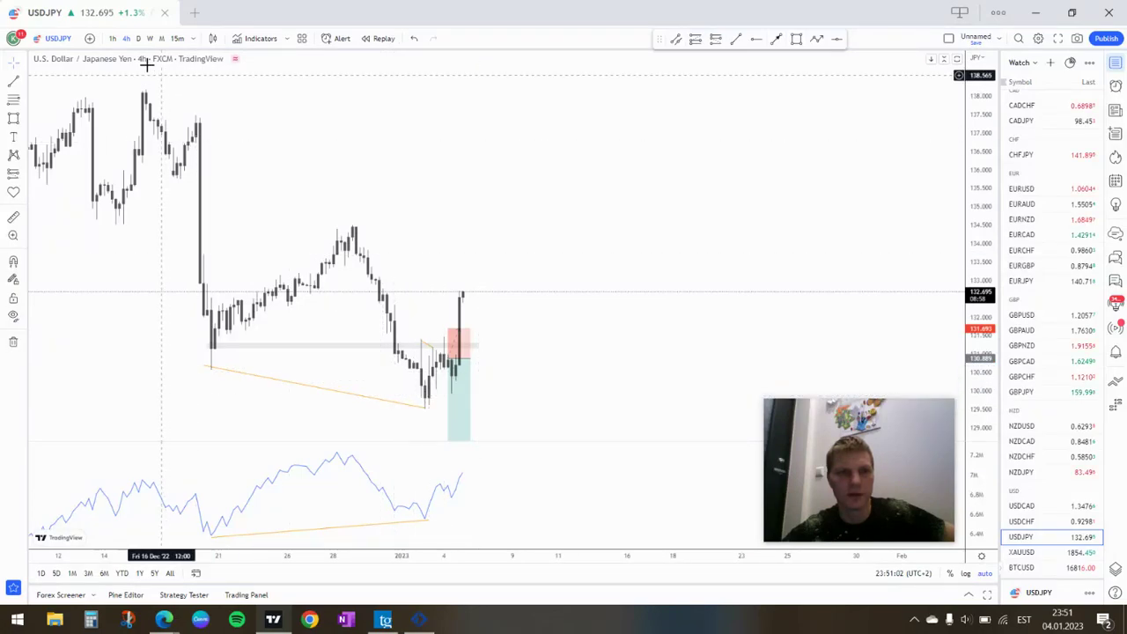
- Set USDJPY to the 1-hour timeframe and examine the price lows' trend line against the indicator
left_click(112, 38)
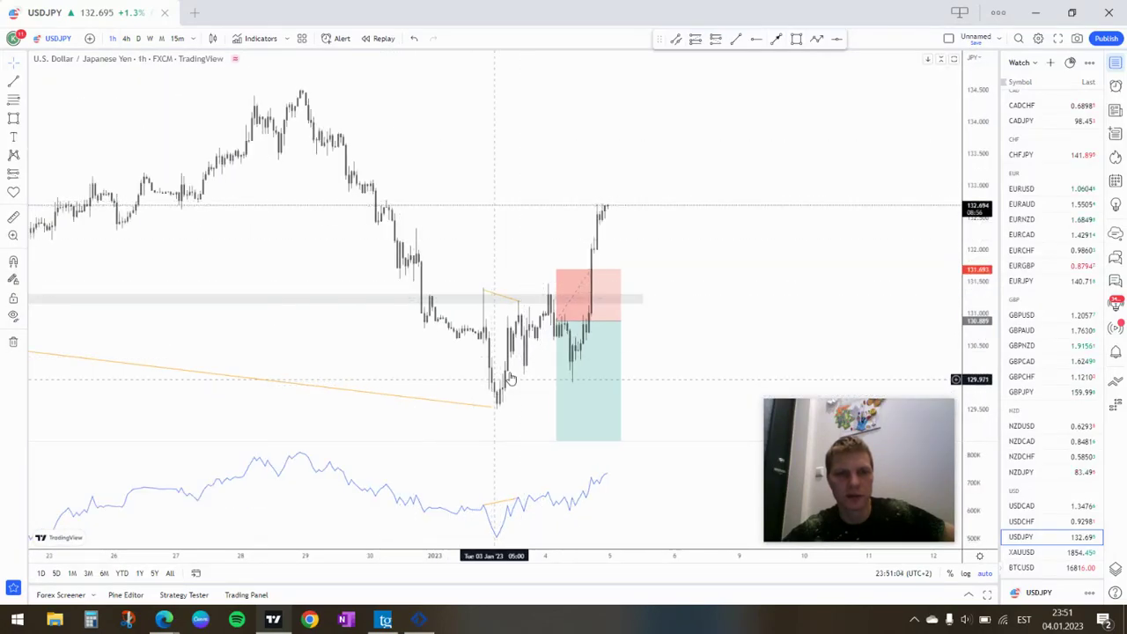
scroll(319, 349, "down", 3)
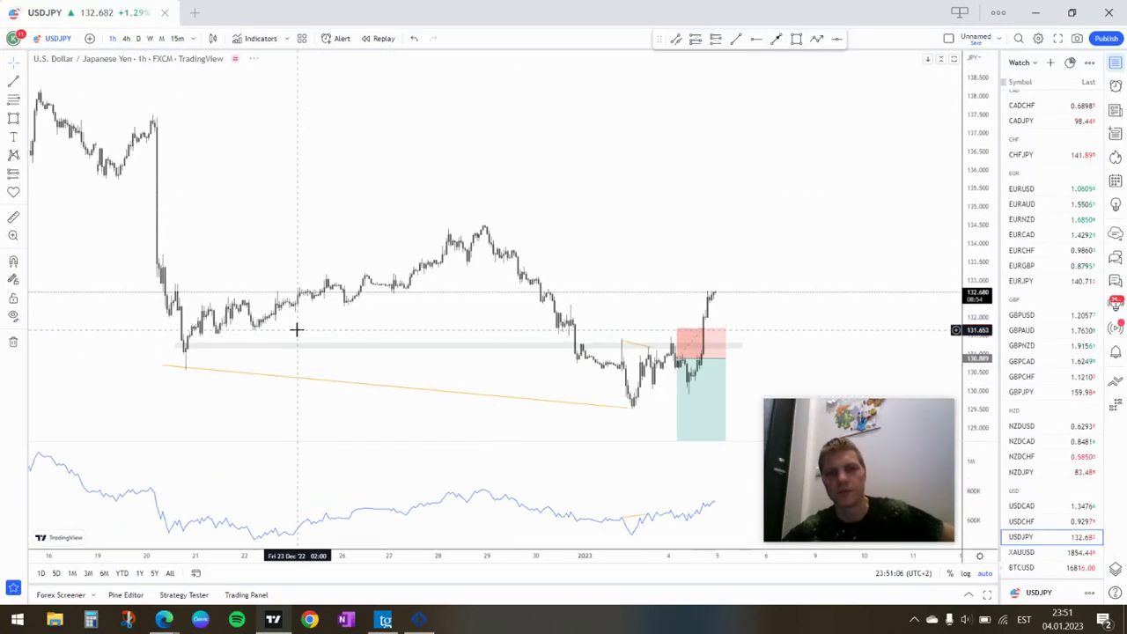
scroll(296, 329, "up", 1)
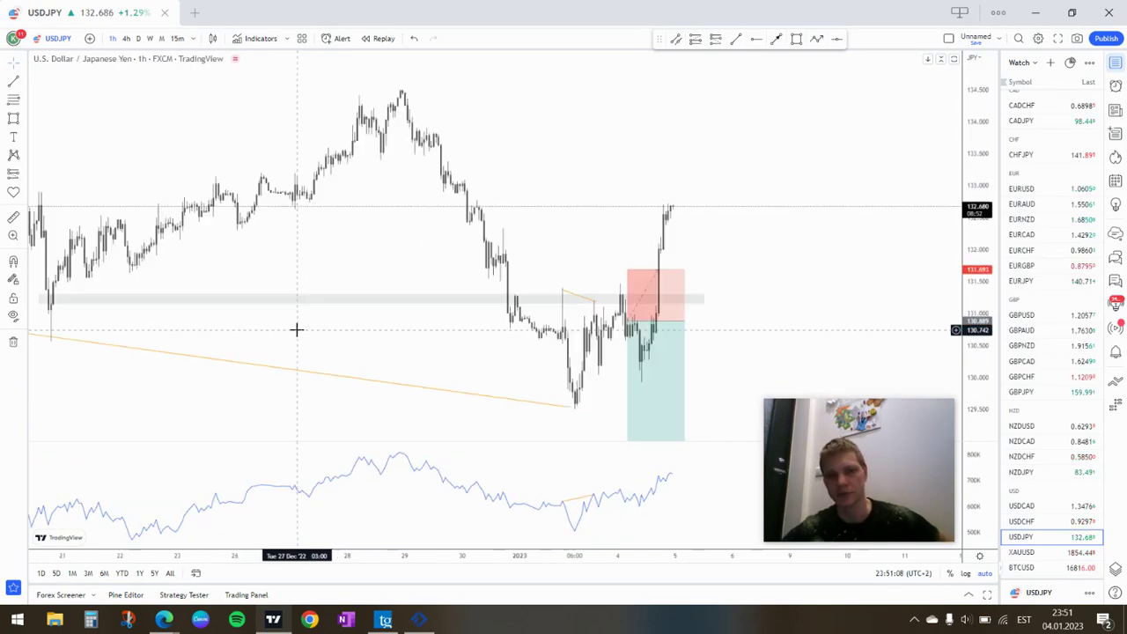
scroll(296, 329, "up", 2)
- Raise the USDJPY short position's target to about 130.044, near the 4 January low
left_click(516, 317)
scroll(537, 315, "down", 2)
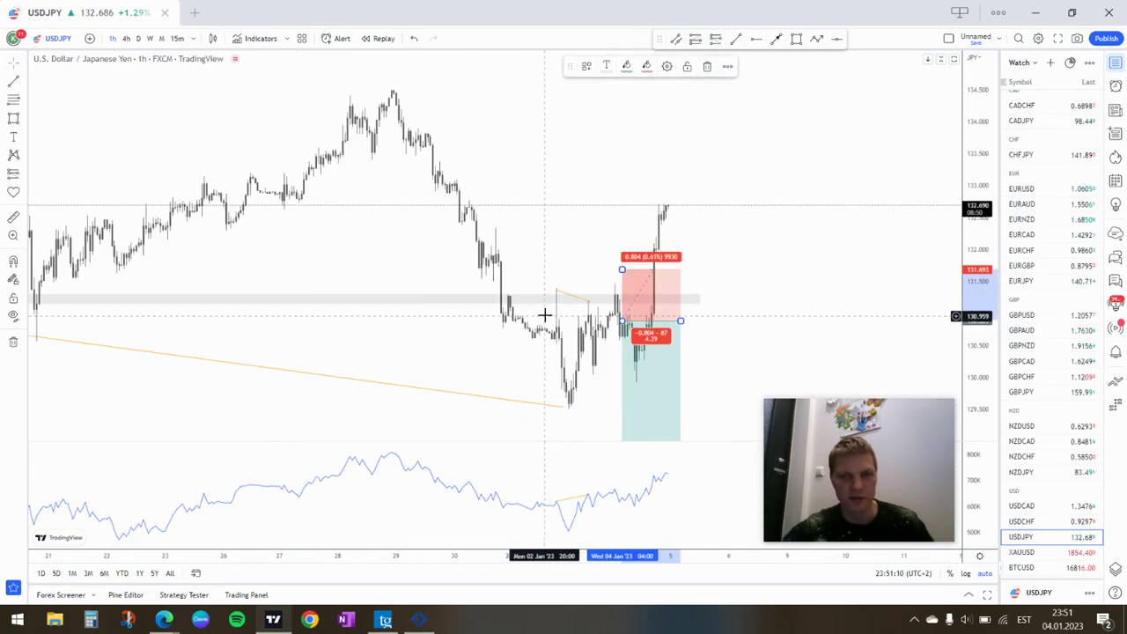
scroll(551, 315, "down", 5)
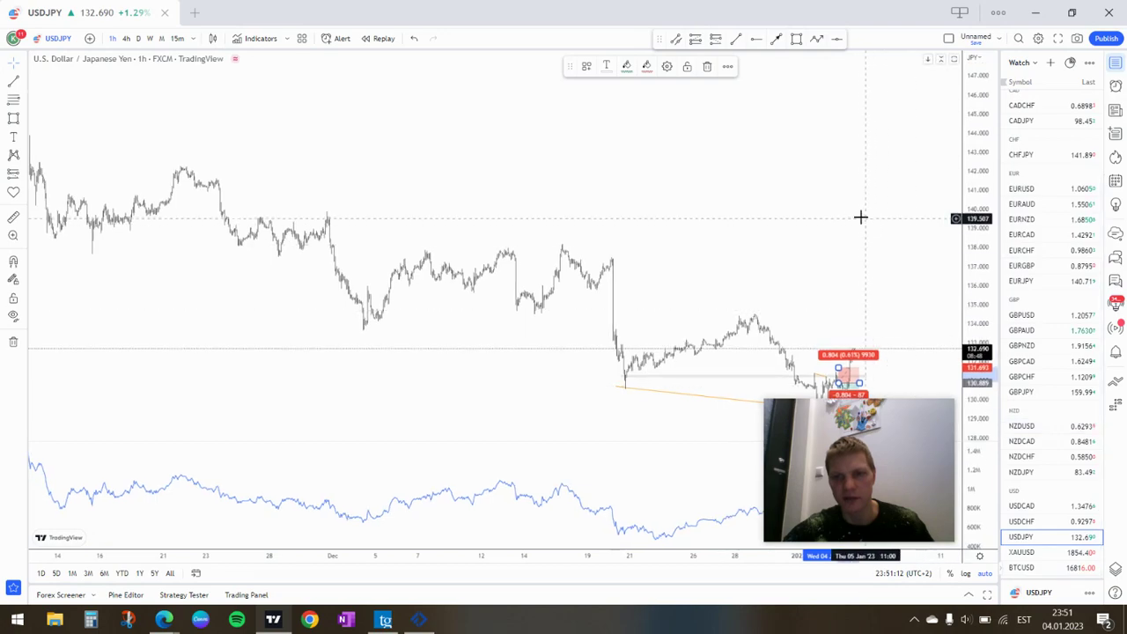
left_click_drag(833, 215, 481, 211)
left_click_drag(978, 393, 981, 445)
left_click_drag(482, 404, 498, 339)
left_click_drag(981, 389, 980, 291)
left_click_drag(674, 172, 730, 170)
scroll(415, 209, "up", 5)
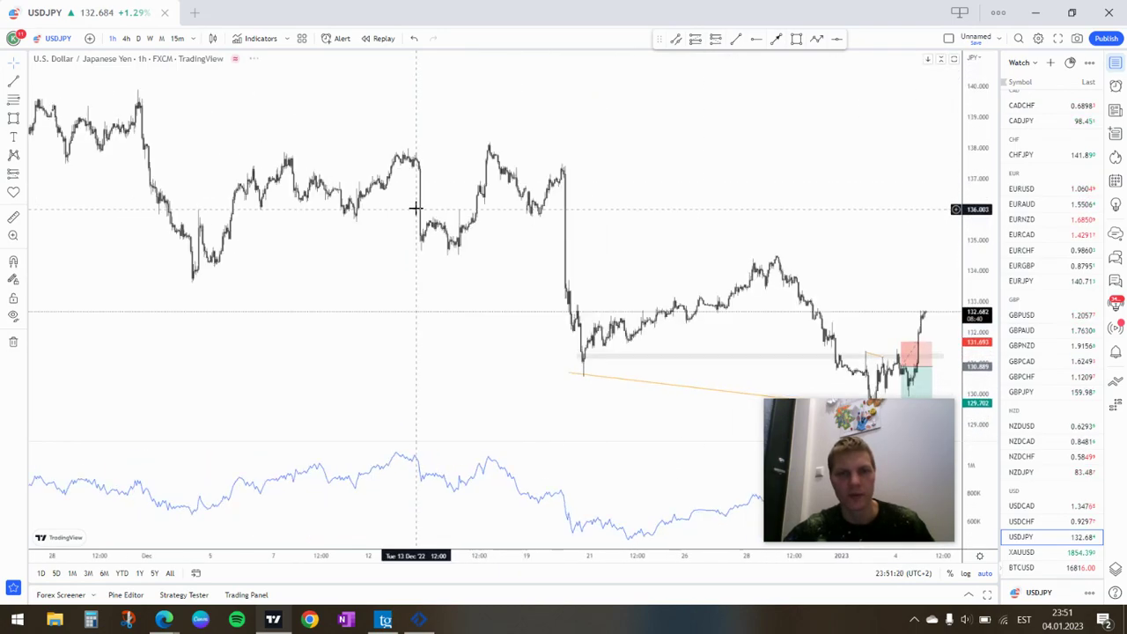
scroll(415, 208, "up", 5)
scroll(553, 181, "down", 2)
left_click_drag(553, 181, 590, 375)
left_click(526, 188)
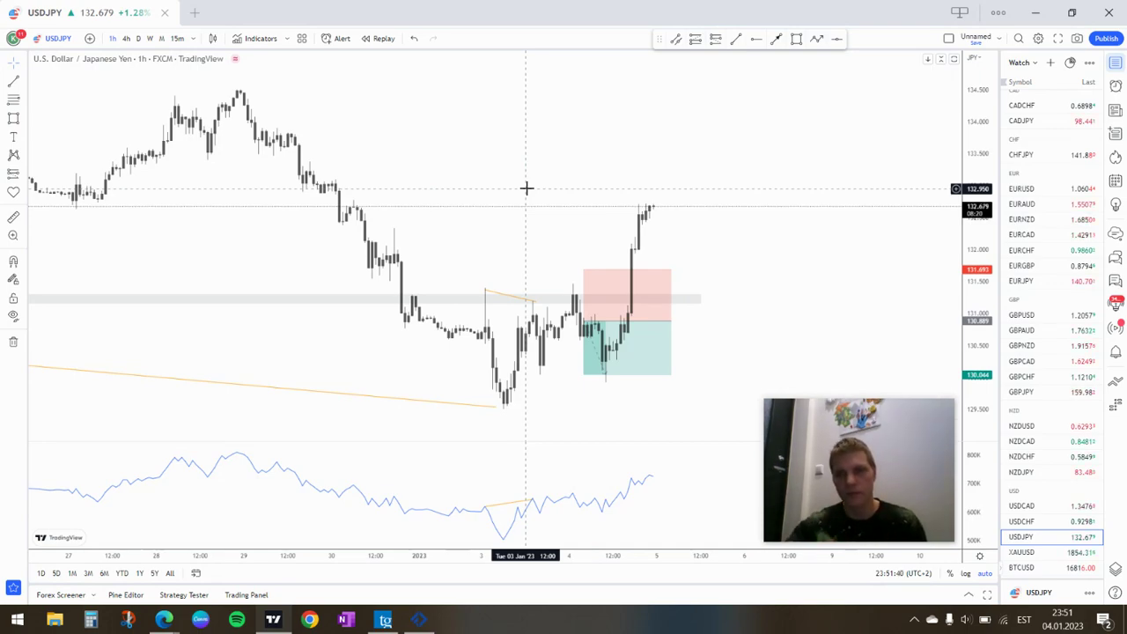
- Switch the chart to CADJPY and place a short position at the 4 January low, entry about 95.658, stop about 96.271, target about 95.045
scroll(1033, 214, "up", 2)
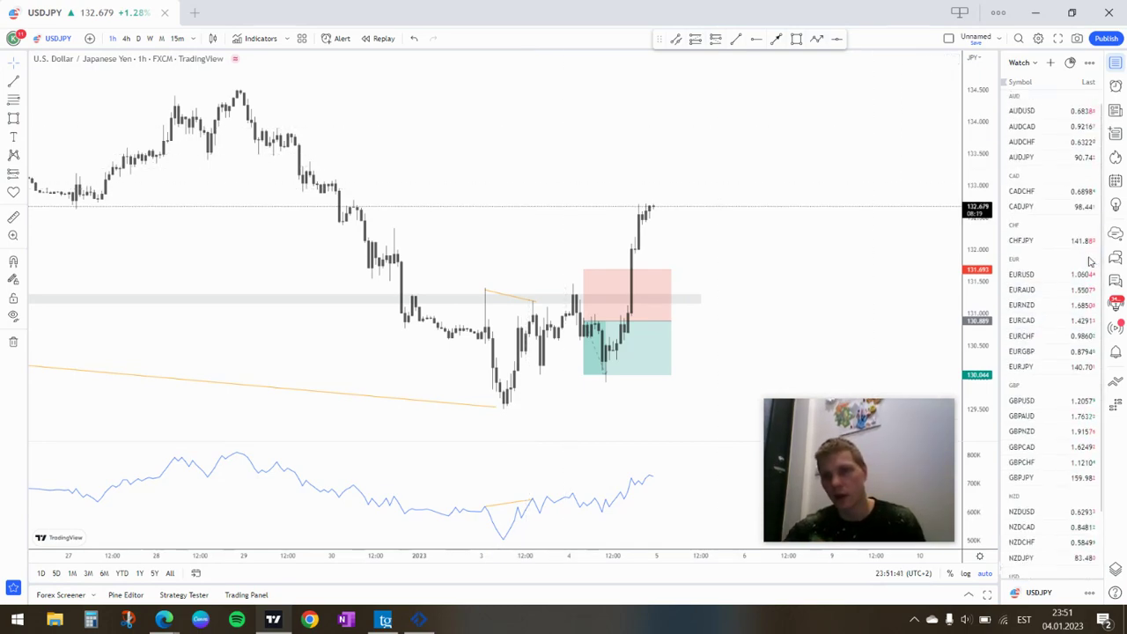
left_click(1033, 214)
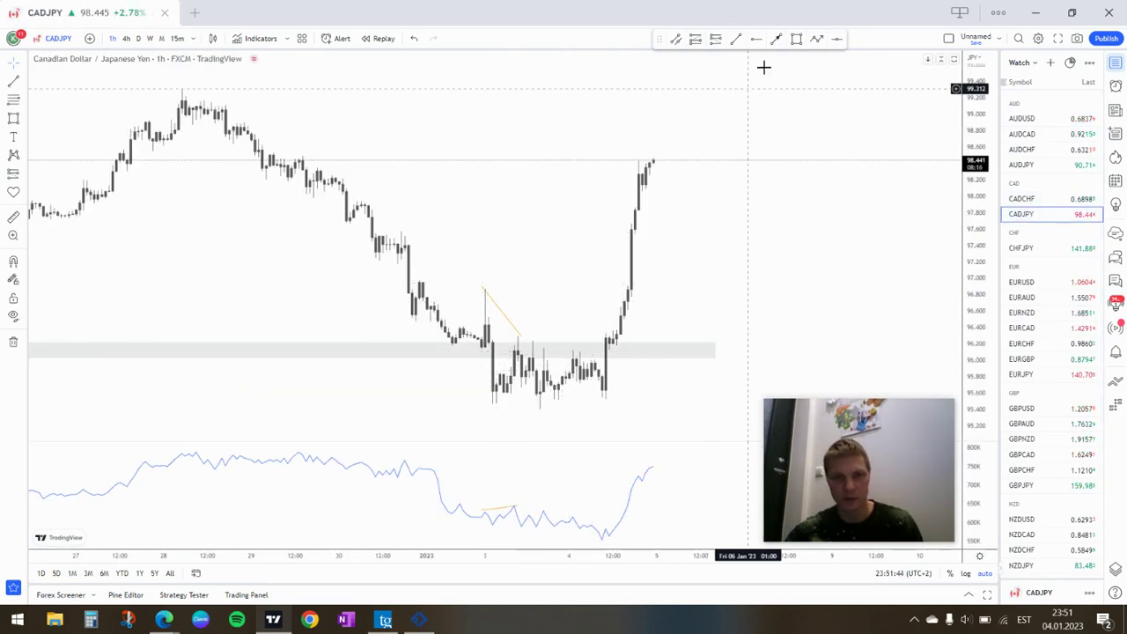
left_click(715, 38)
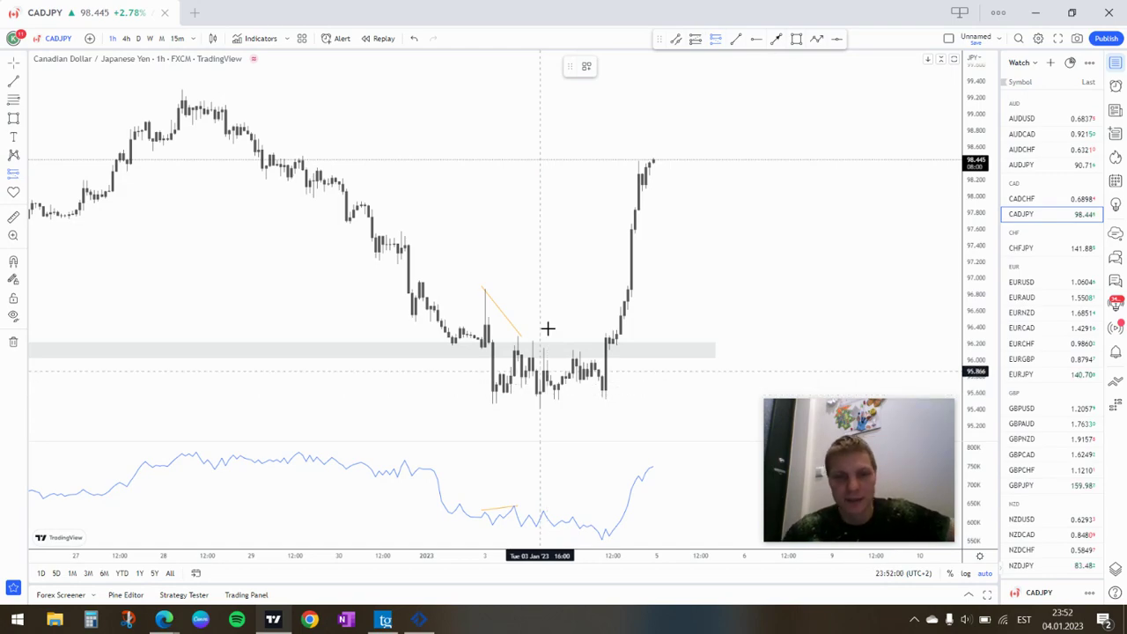
scroll(390, 334, "up", 3)
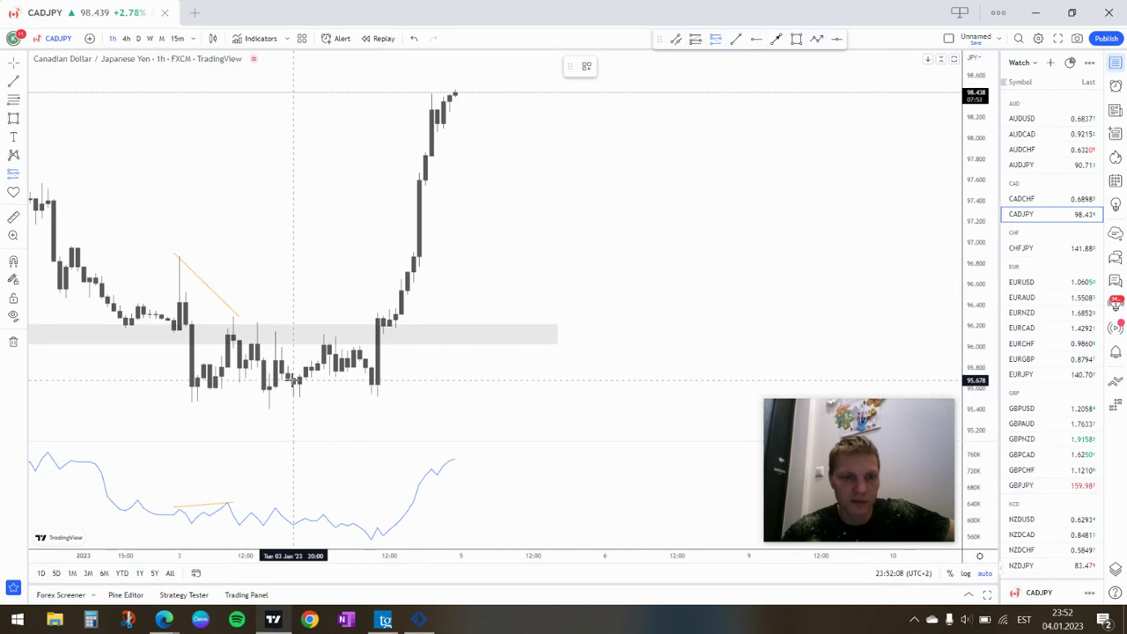
left_click(294, 377)
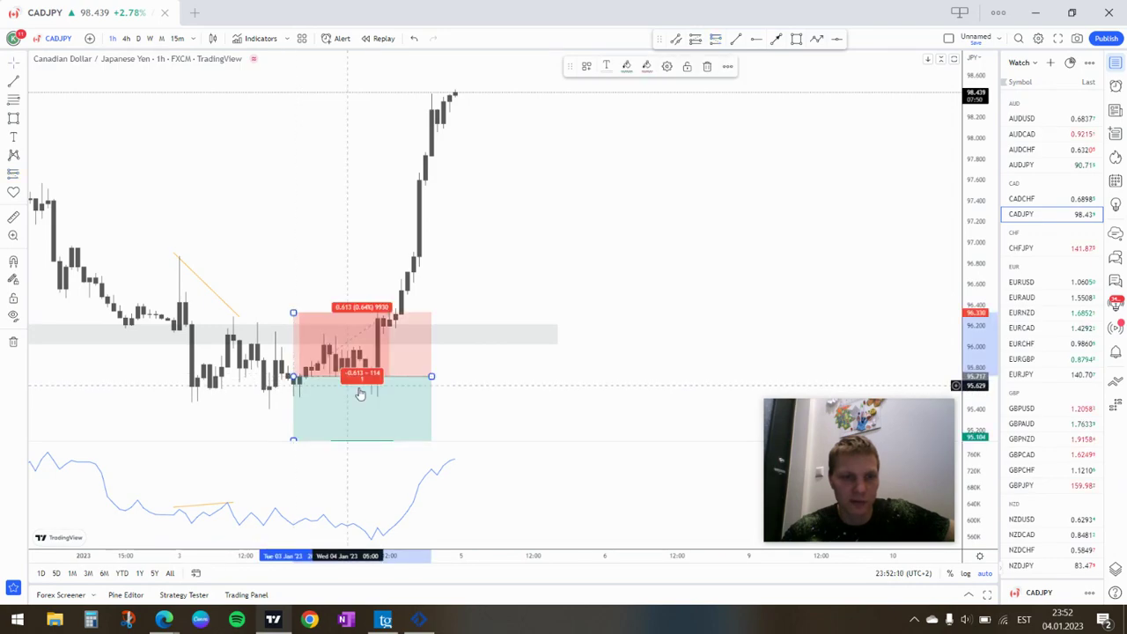
left_click_drag(473, 402, 340, 396)
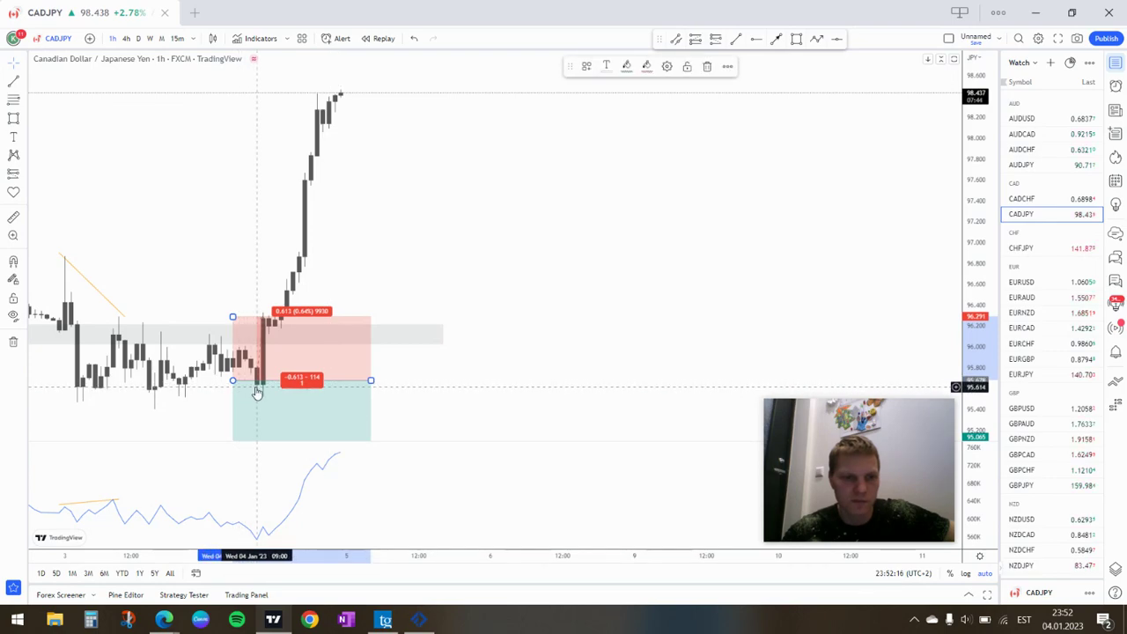
left_click_drag(291, 405, 313, 410)
left_click(216, 269)
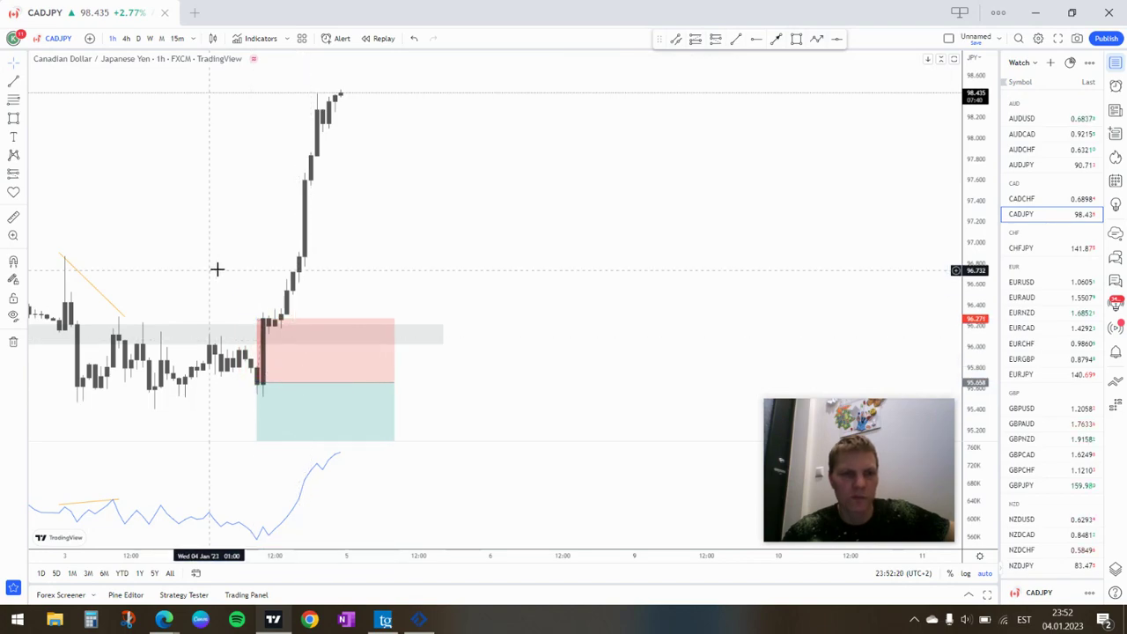
- Examine the CADJPY short position against the grey zone and the preceding price move on the 1-hour chart
scroll(203, 249, "down", 3)
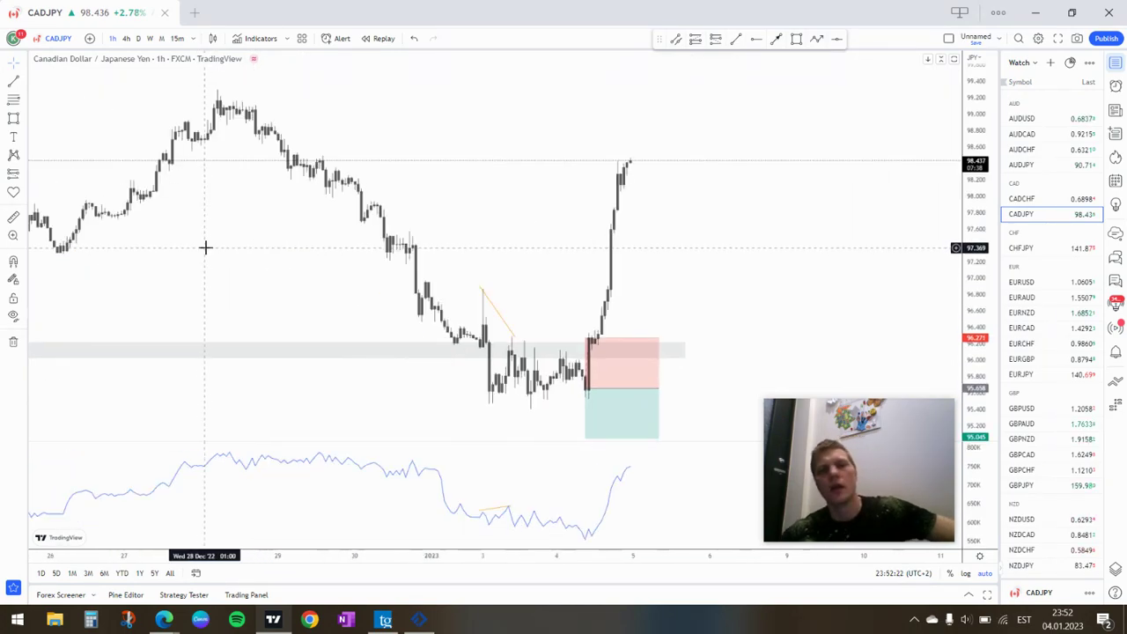
scroll(292, 231, "down", 3)
left_click(713, 420)
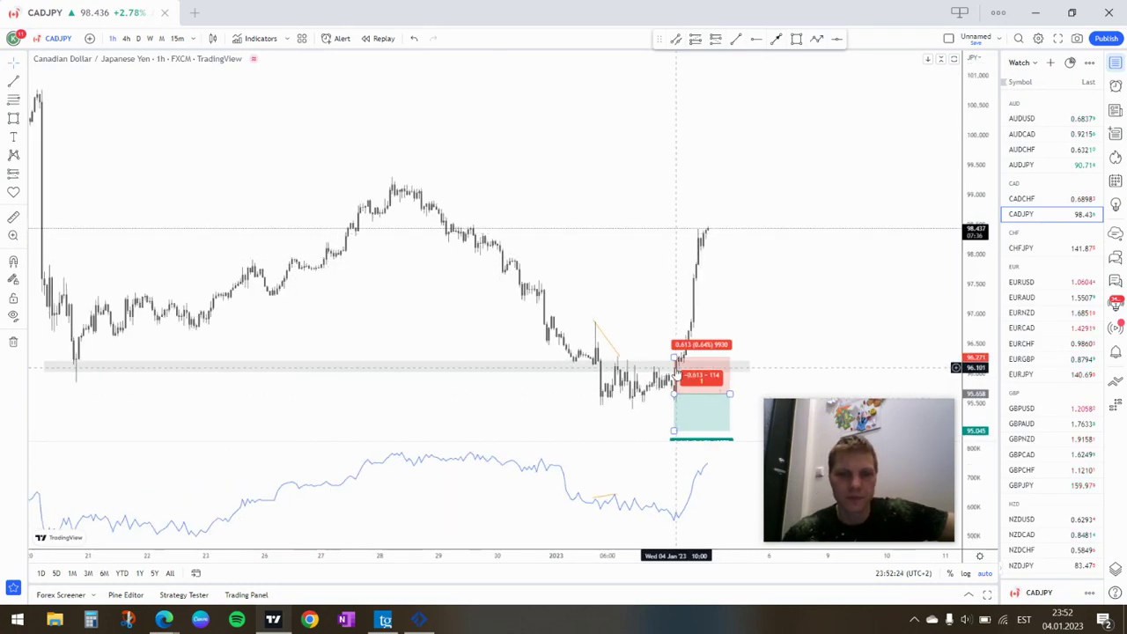
left_click(714, 339)
left_click_drag(714, 340, 675, 320)
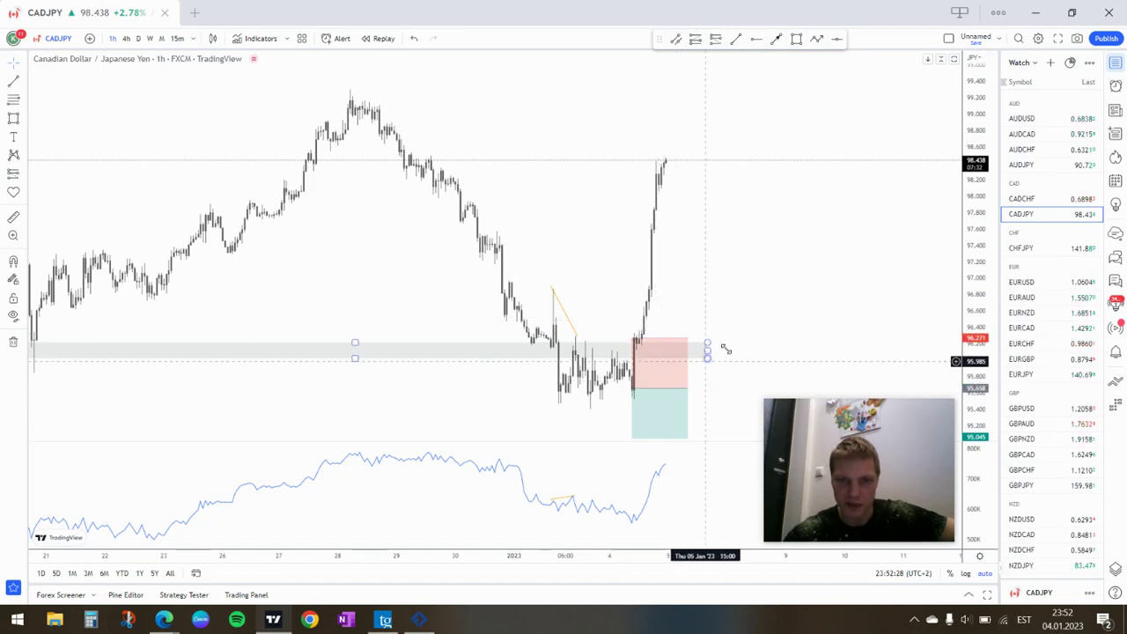
left_click_drag(749, 327, 721, 309)
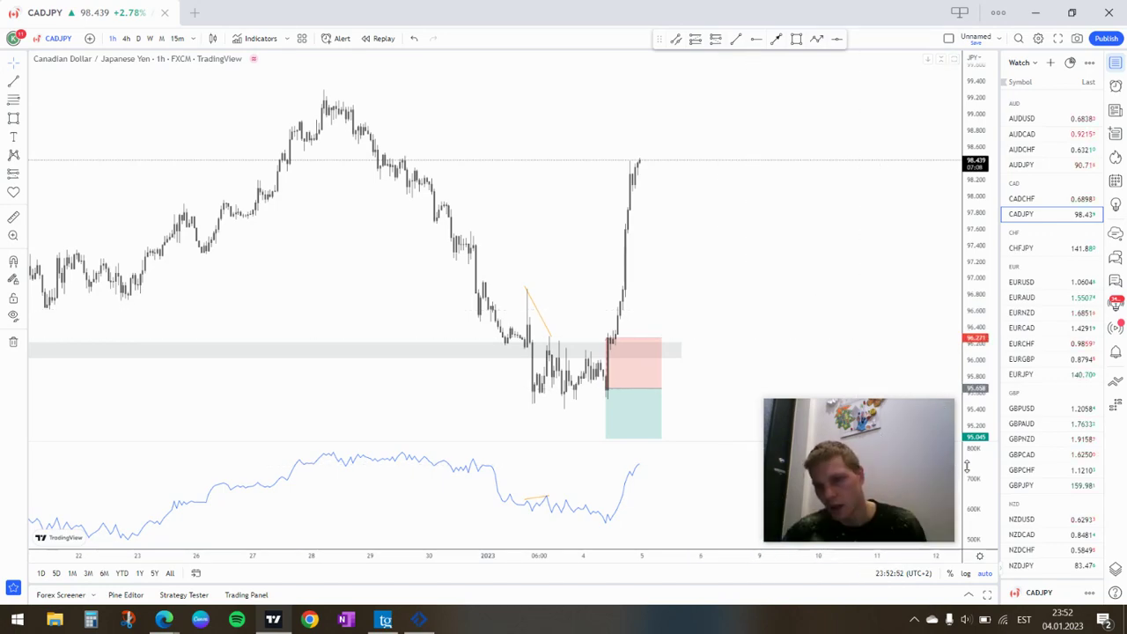
- Switch the chart to GBPCAD and examine its downtrend arrow, grey resistance zone and marked divergences on the 1-hour timeframe
left_click(1021, 454)
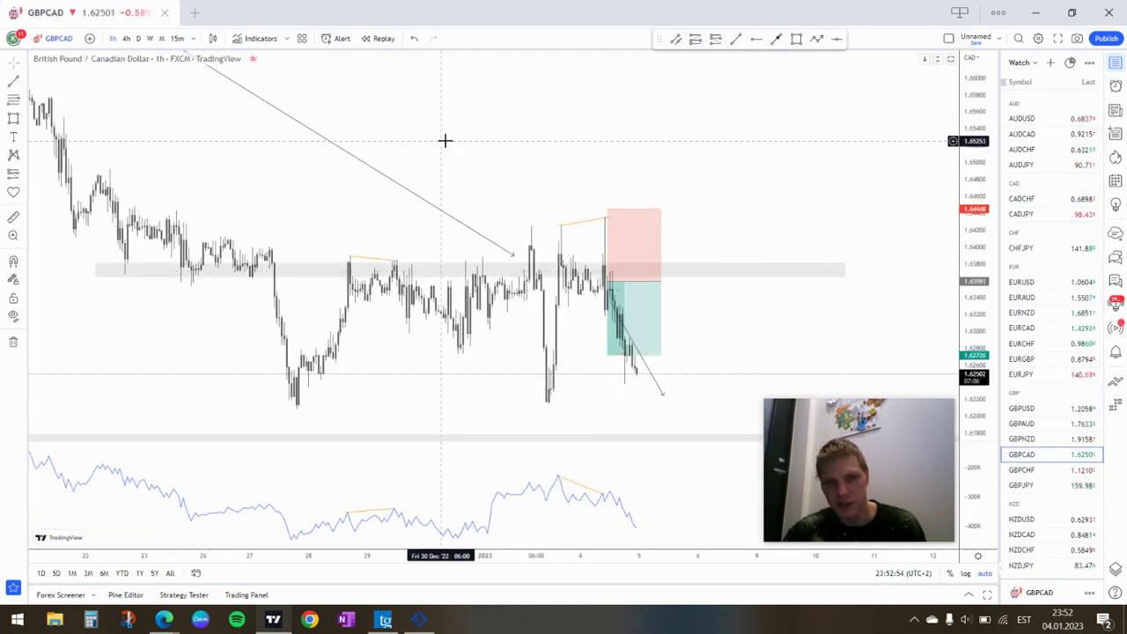
scroll(506, 146, "down", 3)
scroll(504, 144, "up", 3)
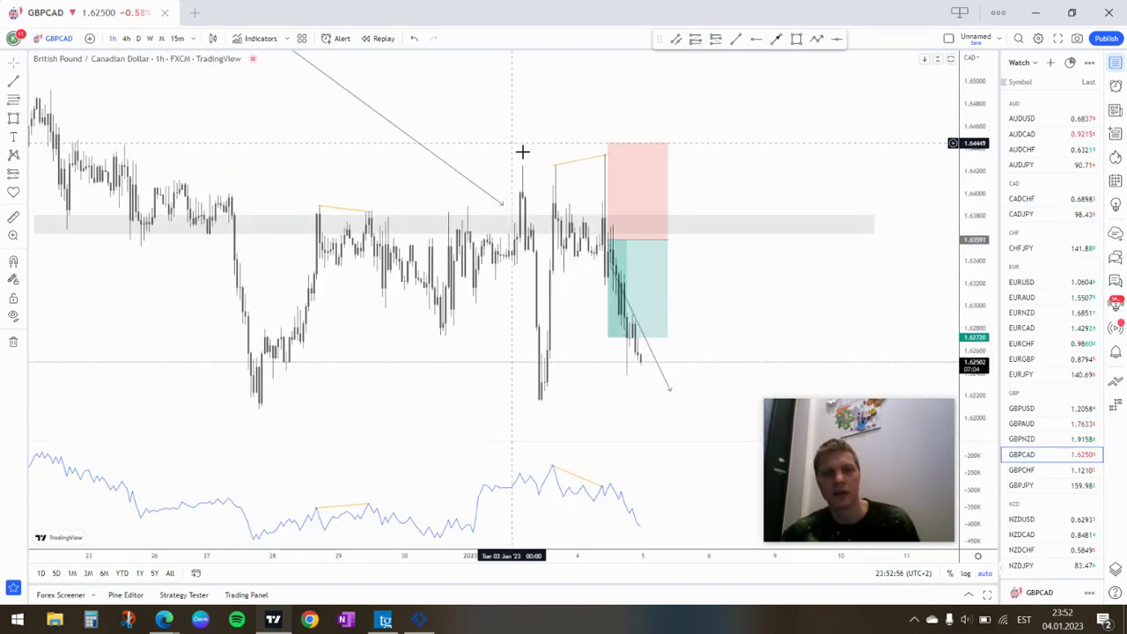
scroll(286, 207, "down", 2)
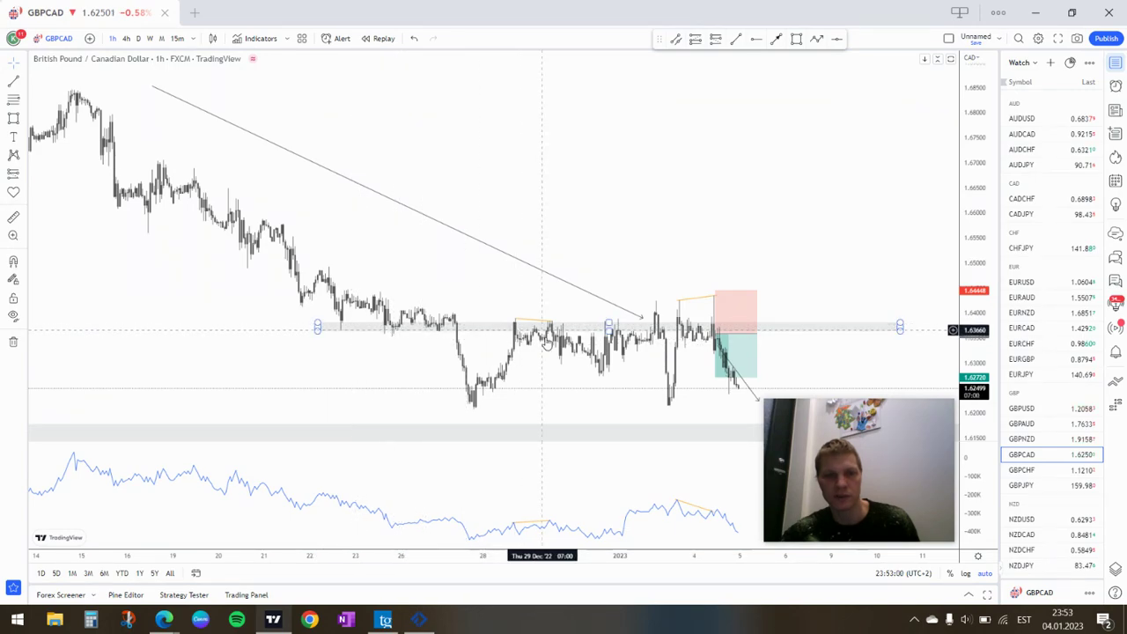
left_click_drag(664, 282, 399, 128)
left_click(513, 234)
left_click(447, 229)
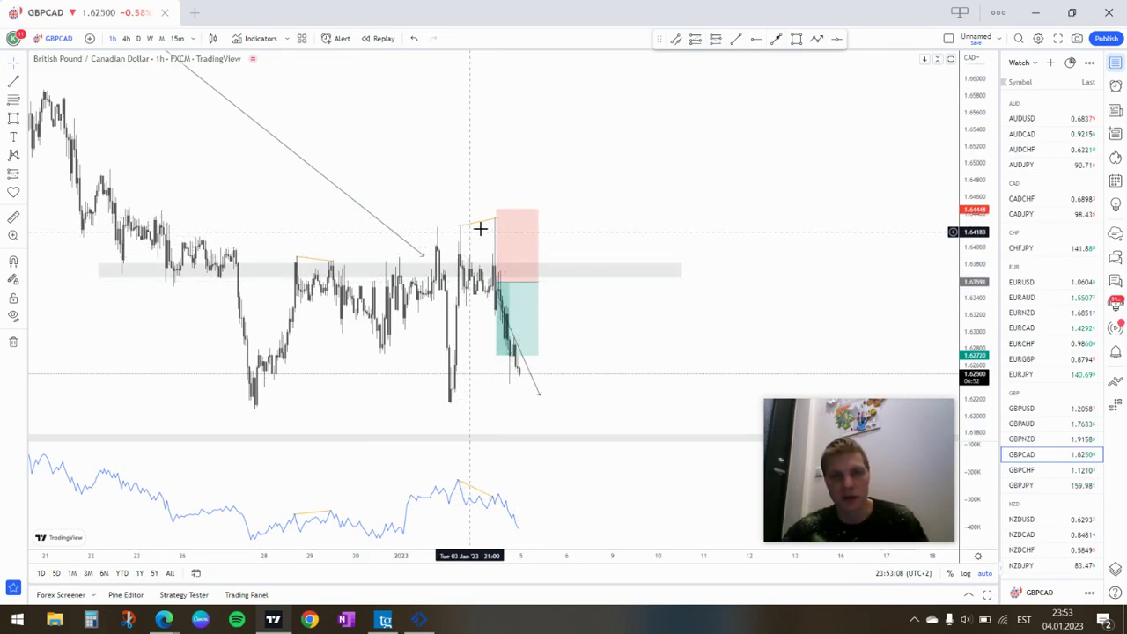
- Examine the GBPCAD short position's entry and target beside the divergence between the 3 and 4 January highs
scroll(644, 176, "down", 3)
scroll(383, 204, "up", 6)
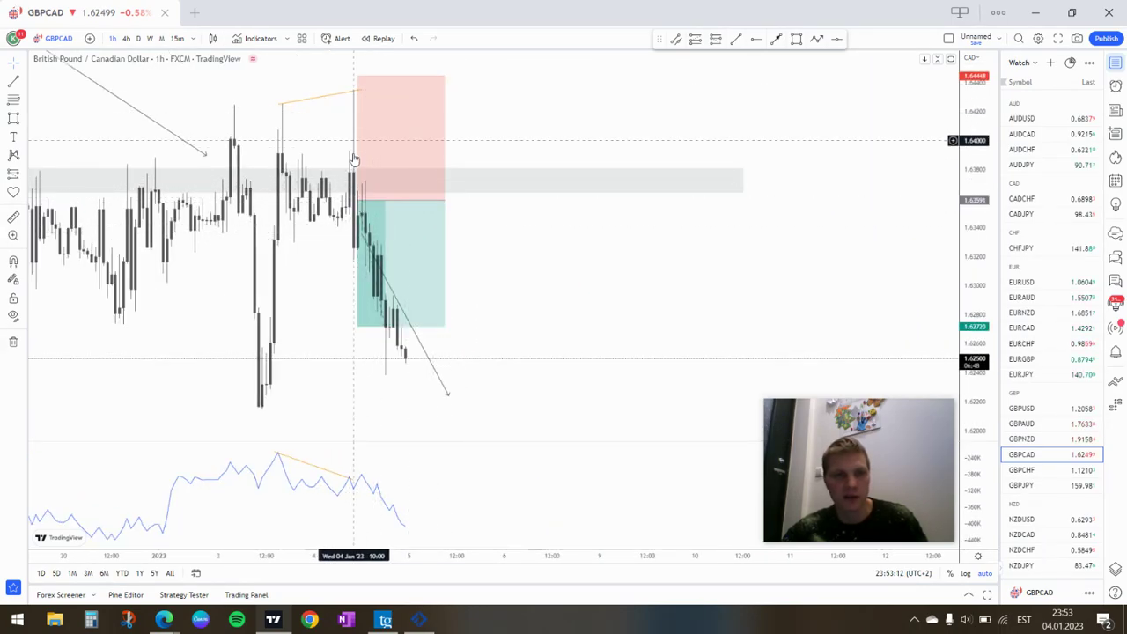
left_click_drag(335, 244, 500, 231)
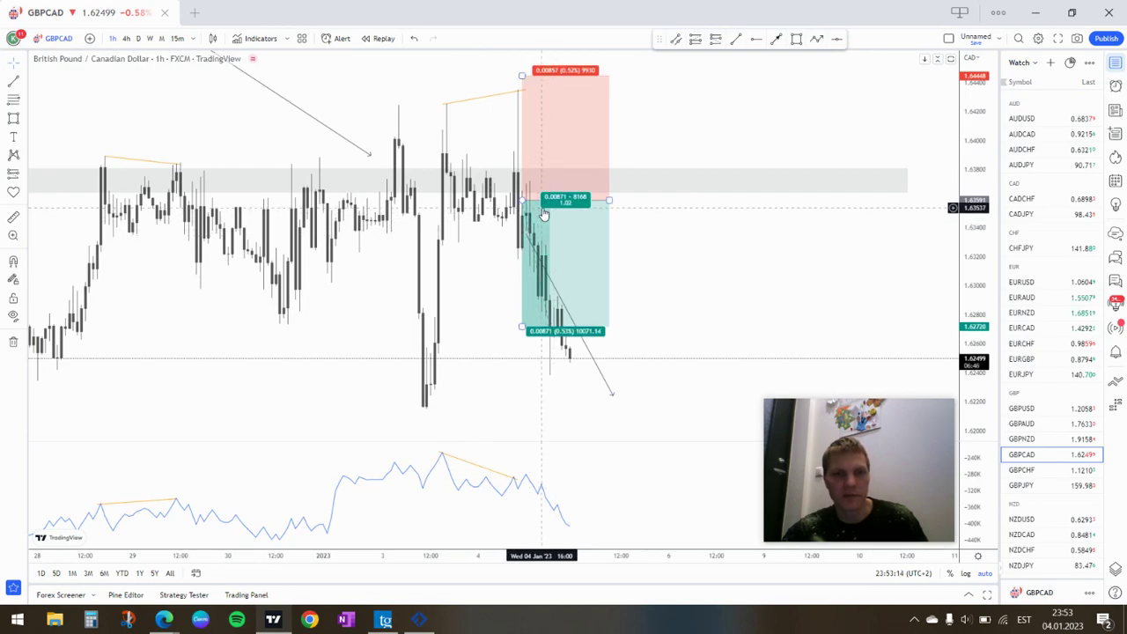
scroll(679, 234, "down", 2)
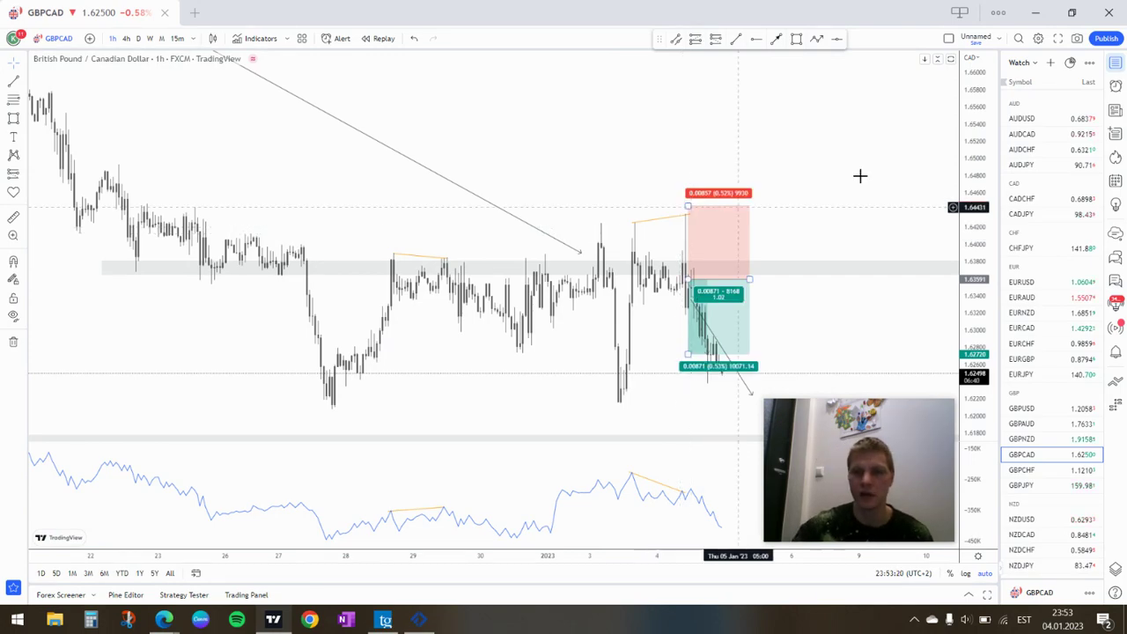
- Switch the chart to NZDCHF and bring the resistance zone and the 4 January divergence into view
scroll(1050, 445, "down", 2)
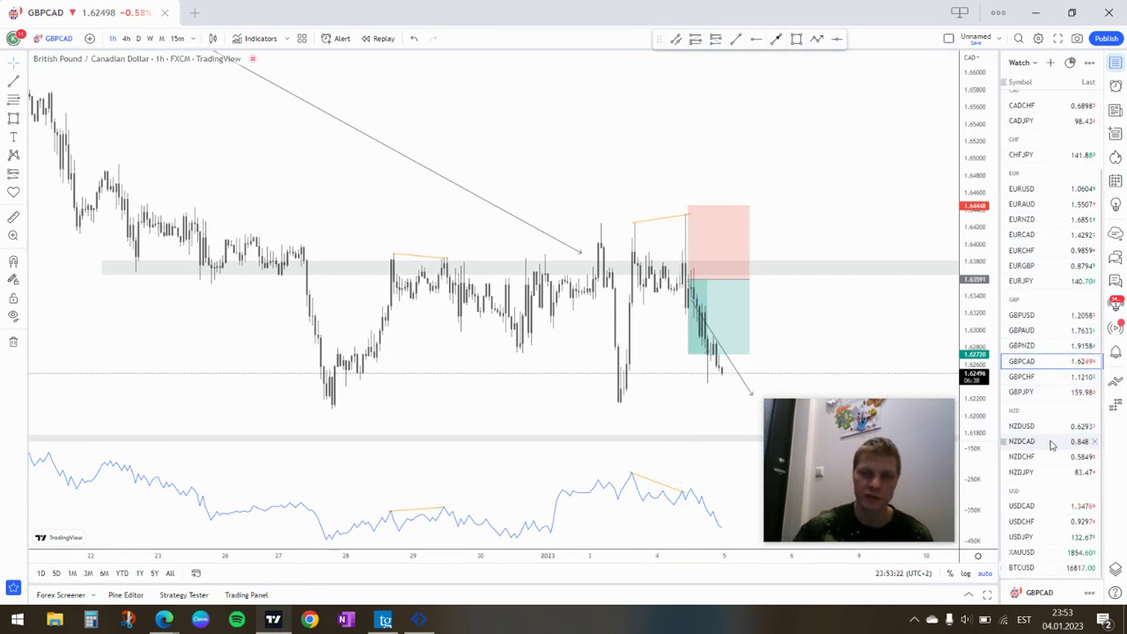
left_click(1039, 455)
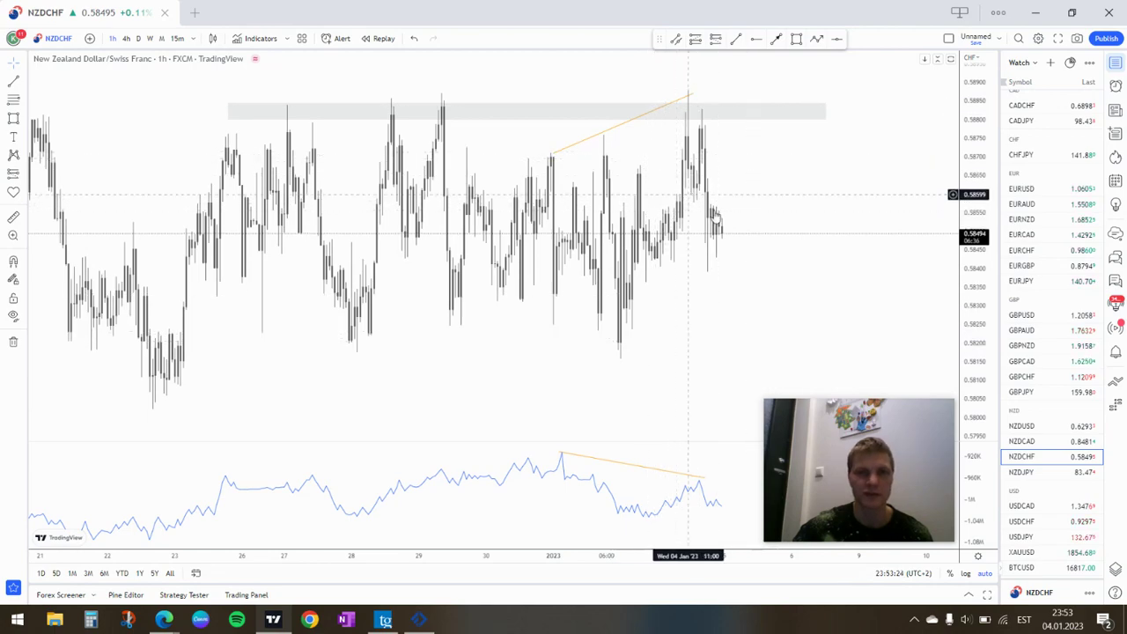
left_click_drag(722, 251, 619, 254)
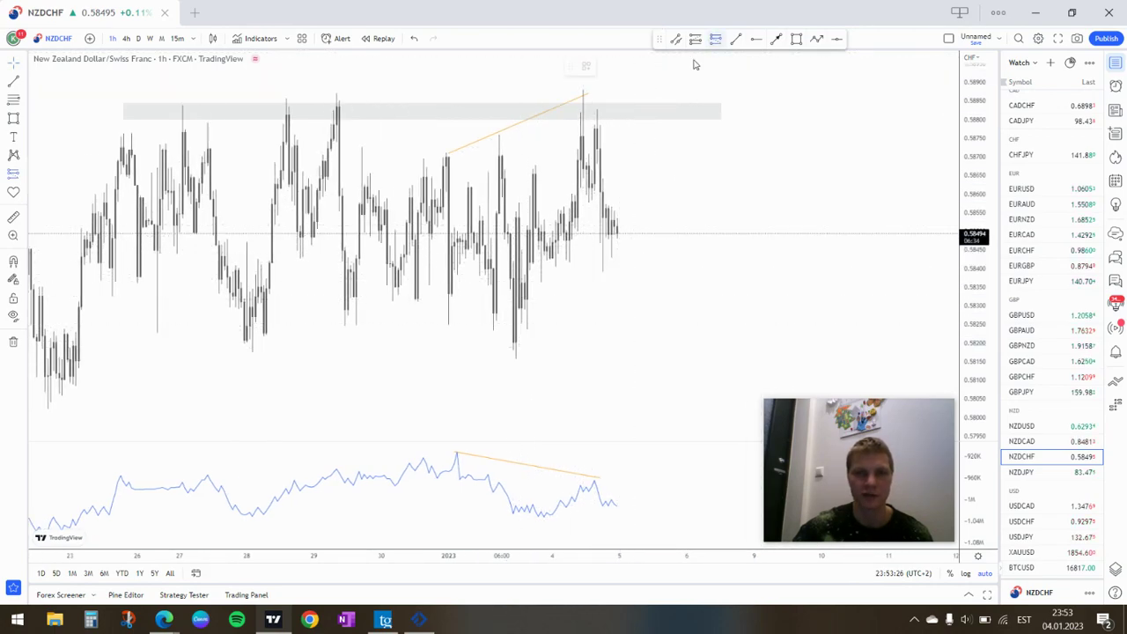
- Place a trial short position at the 3 January low on the NZDCHF chart and delete it
left_click(519, 344)
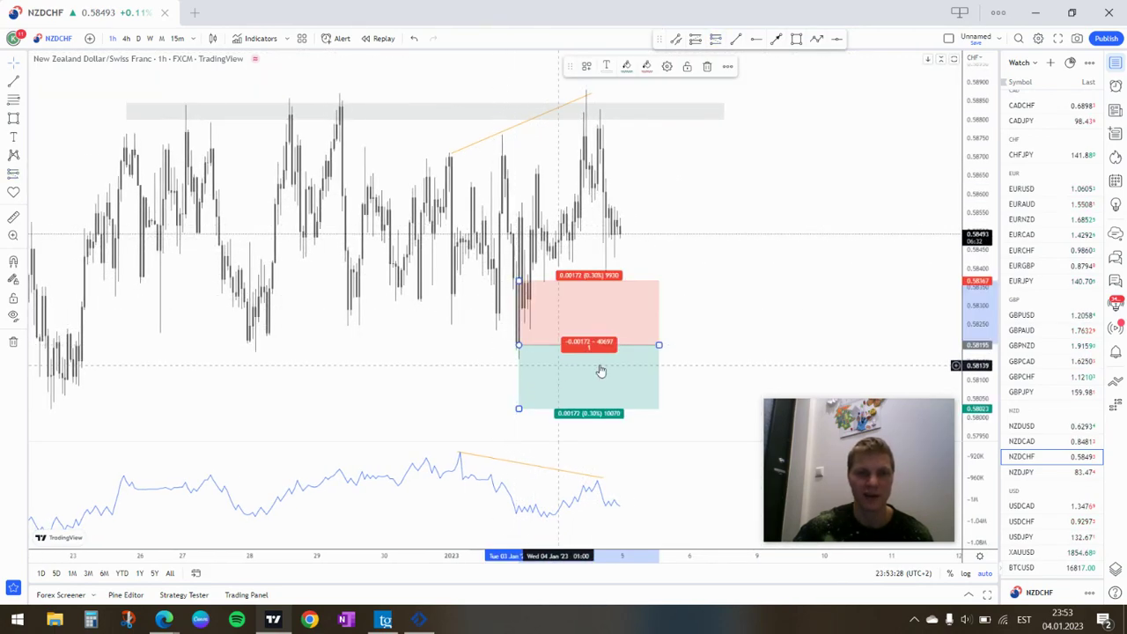
mouse_move(608, 343)
left_mouse_down()
mouse_move(717, 259)
mouse_move(647, 253)
mouse_move(608, 339)
mouse_move(593, 334)
left_mouse_up()
key("Delete")
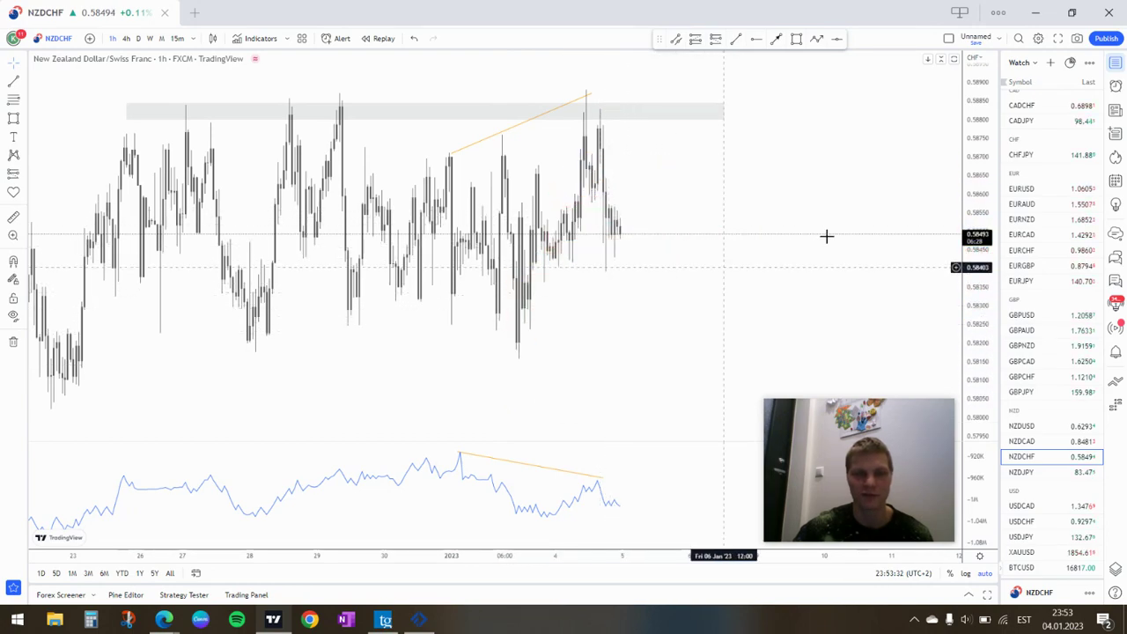
- Check the system date and time, and close the advertisement covering the NZDCHF chart
scroll(628, 291, "down", 3)
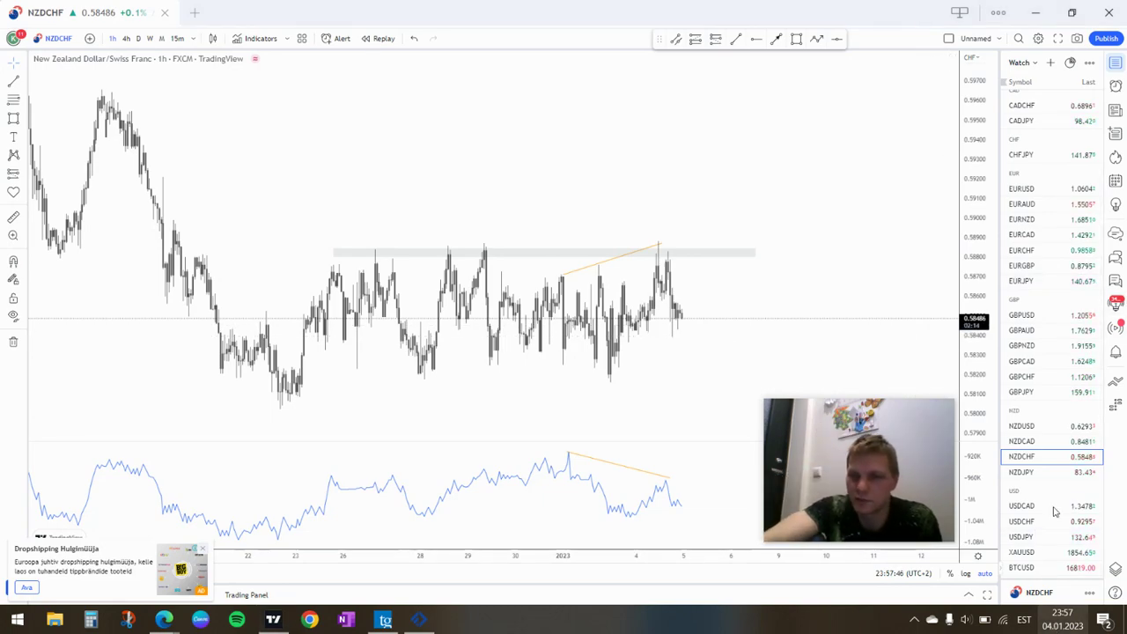
key("super+alt+d")
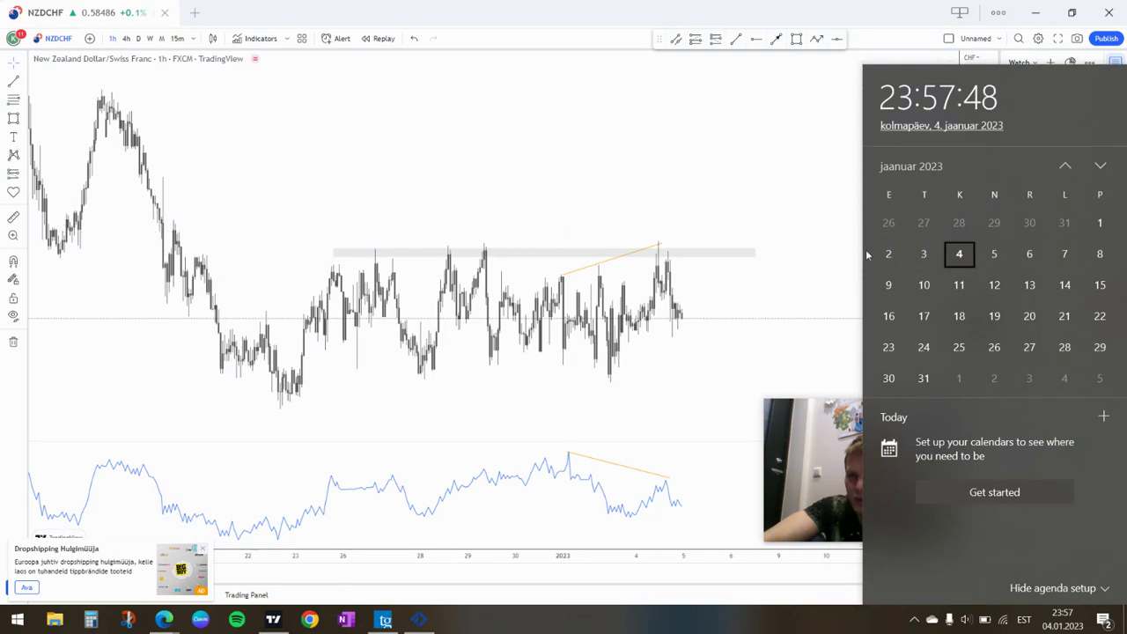
left_click(808, 190)
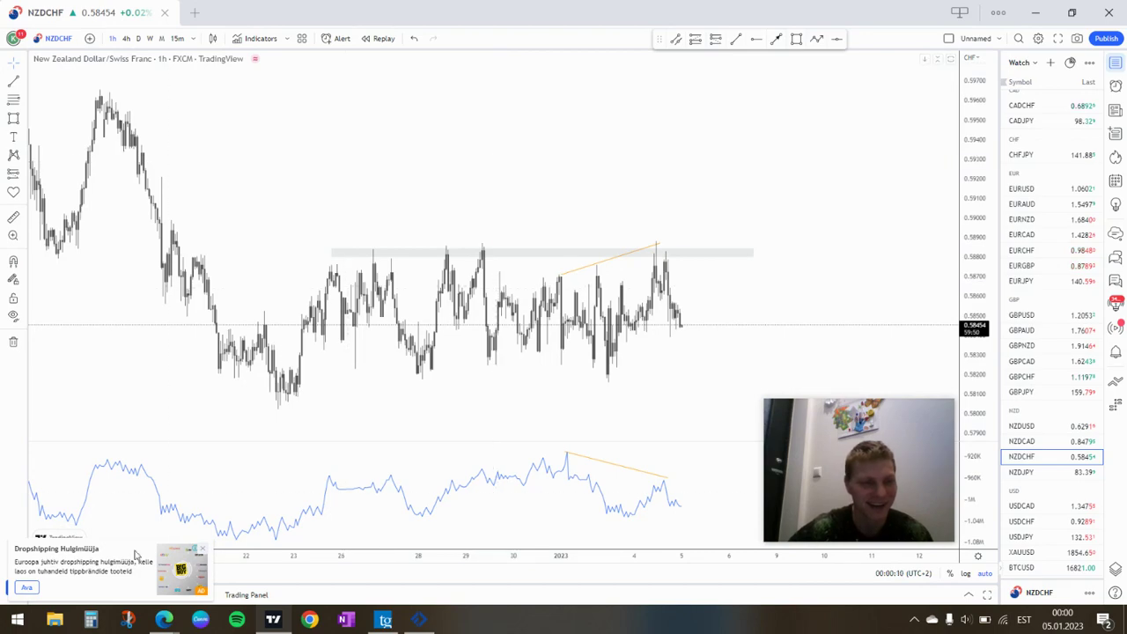
left_click(201, 548)
left_click_drag(631, 150, 561, 133)
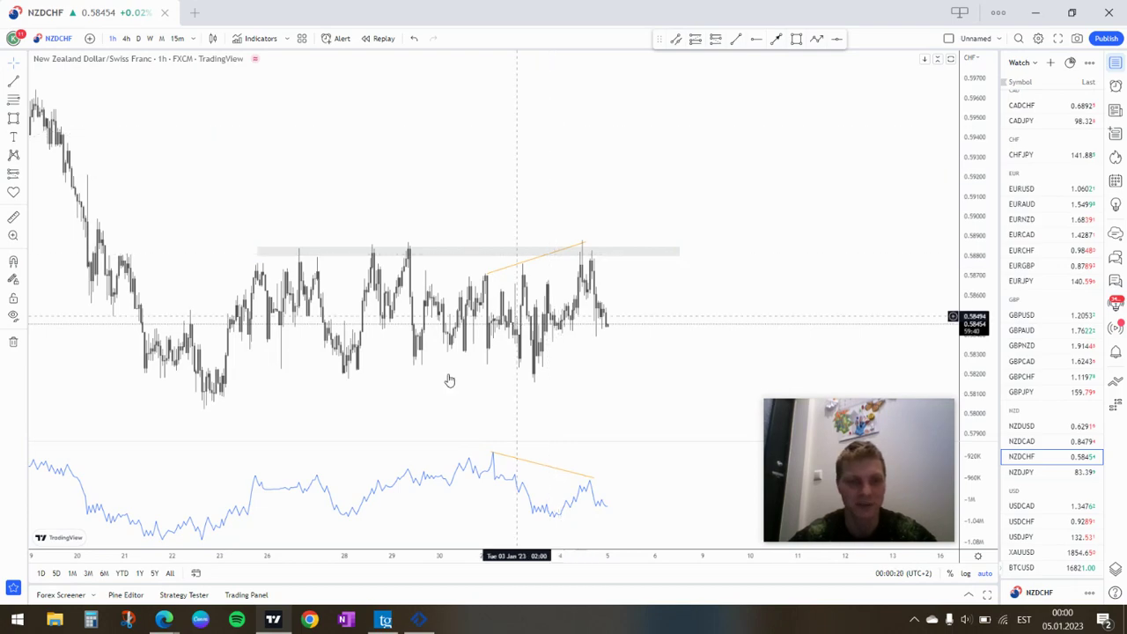
left_click_drag(477, 192, 534, 191)
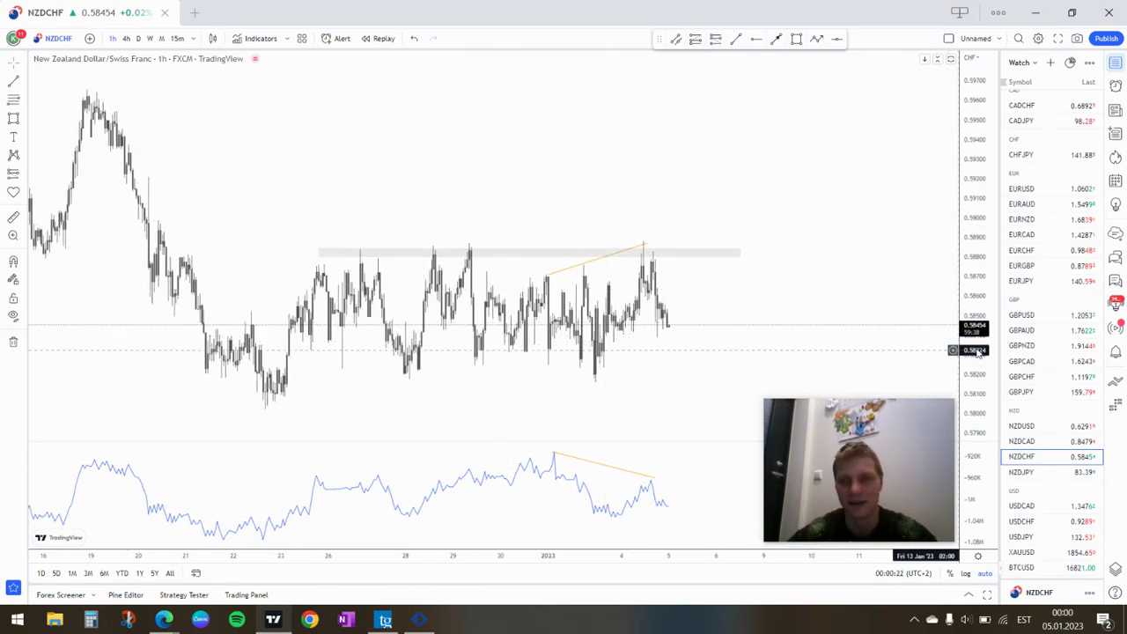
- Switch to Telegram Web in the browser and review the trade history picture, opening a new browser tab beside it
mouse_move(164, 617)
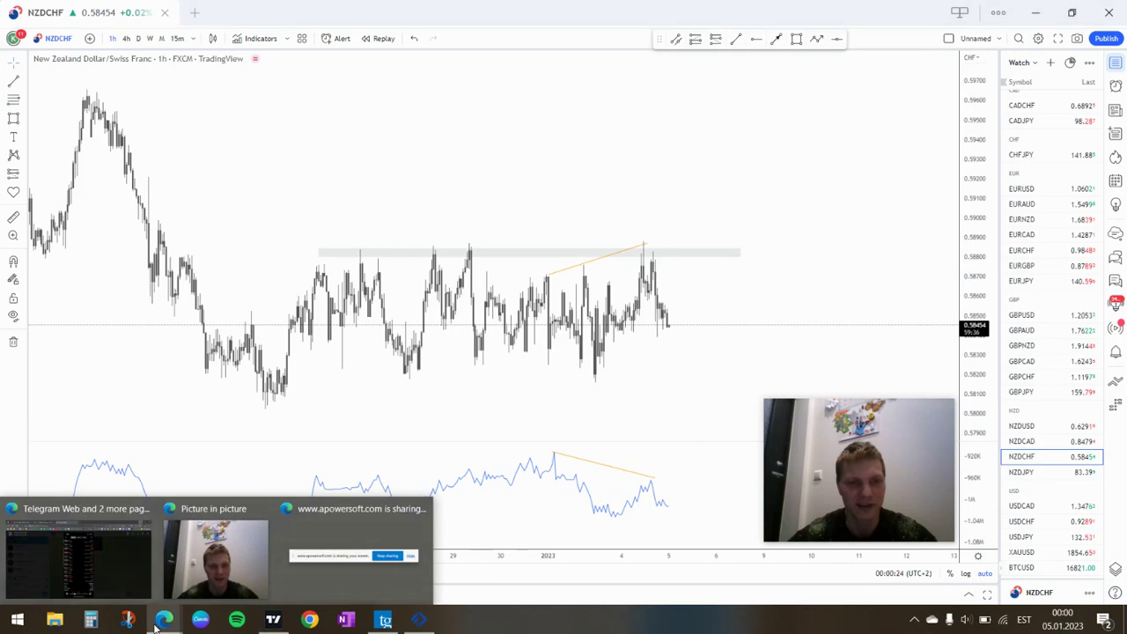
left_click(78, 546)
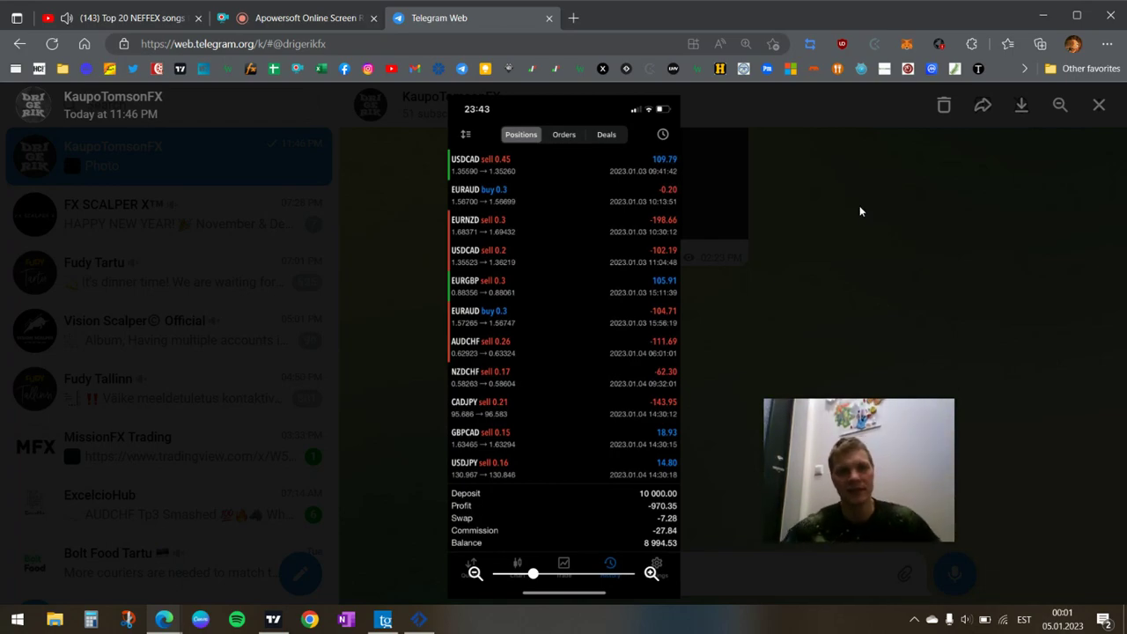
left_click(574, 21)
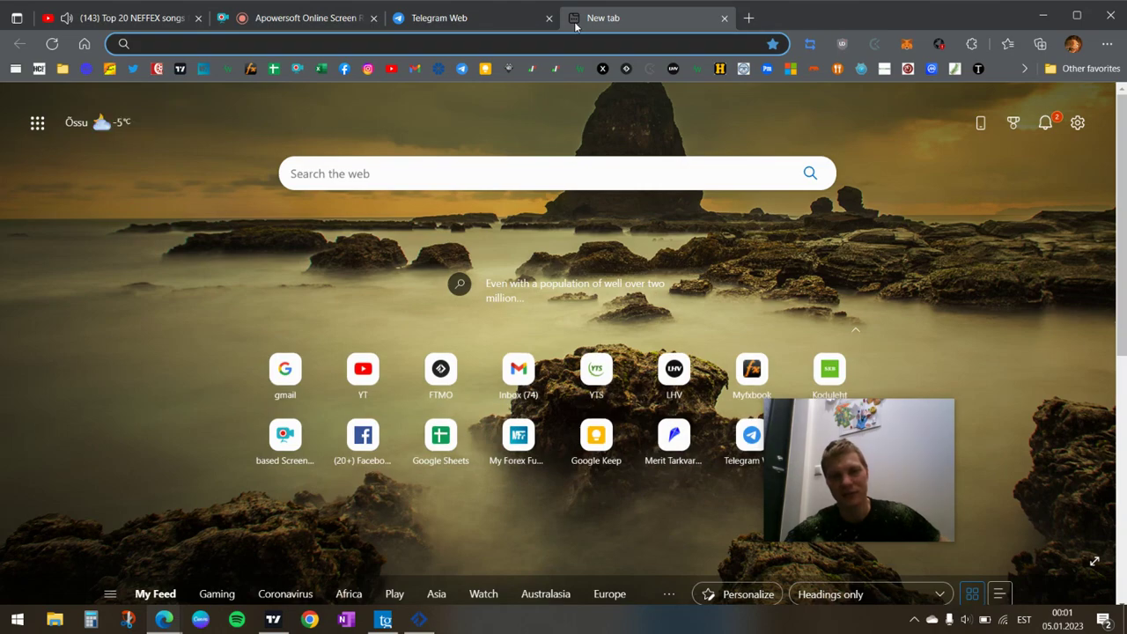
left_click(461, 27)
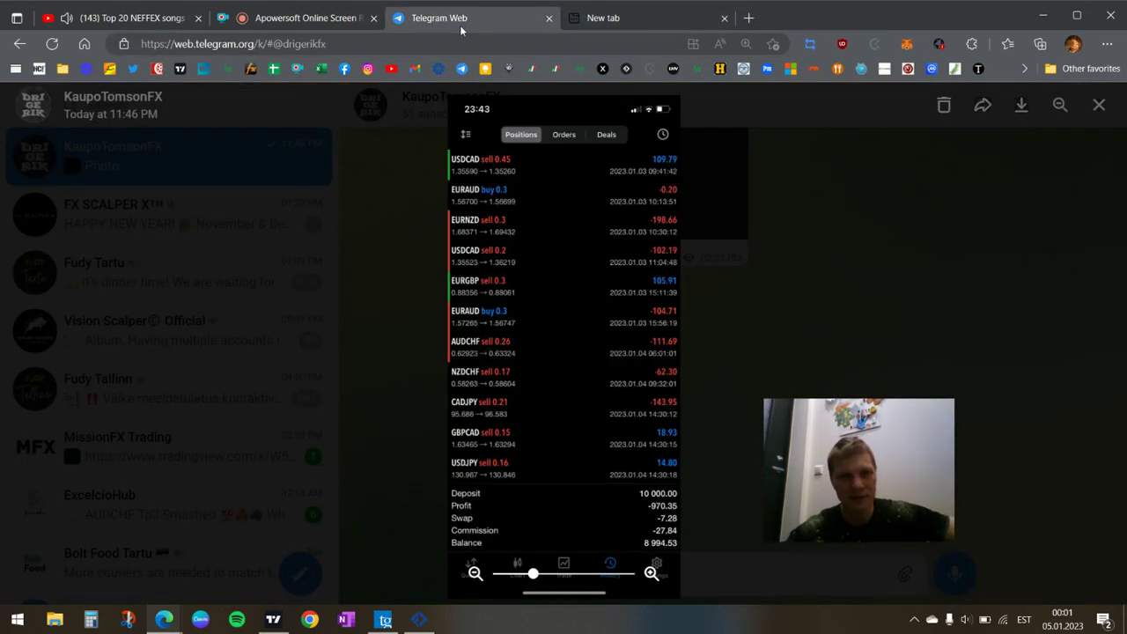
- Switch to the Apowersoft online screen recorder page in the browser
mouse_move(291, 19)
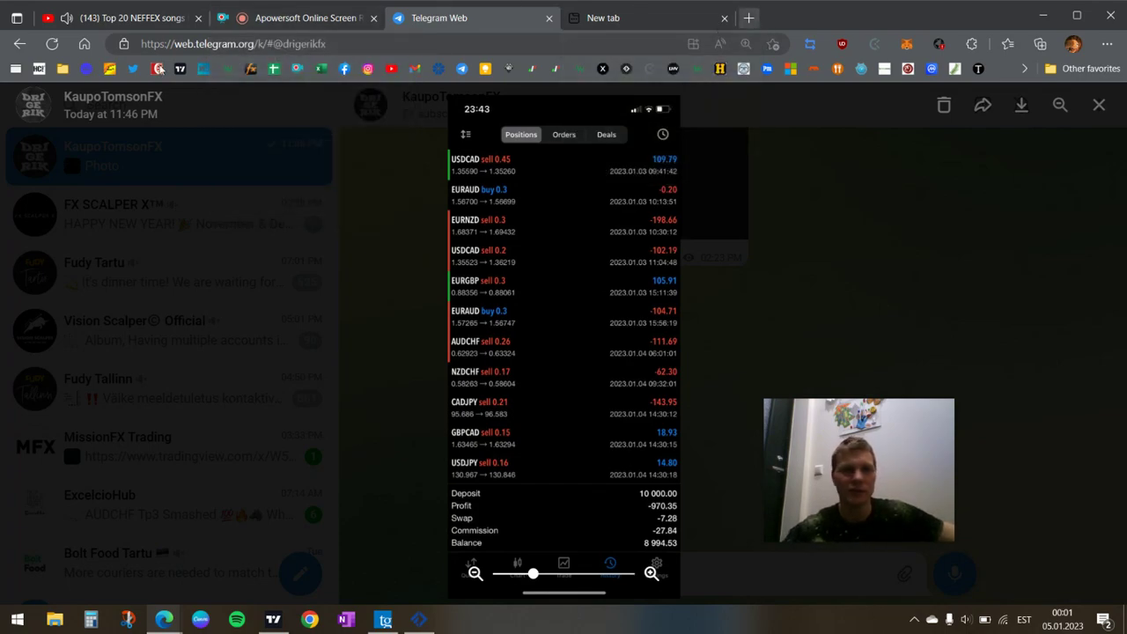
left_click(666, 18)
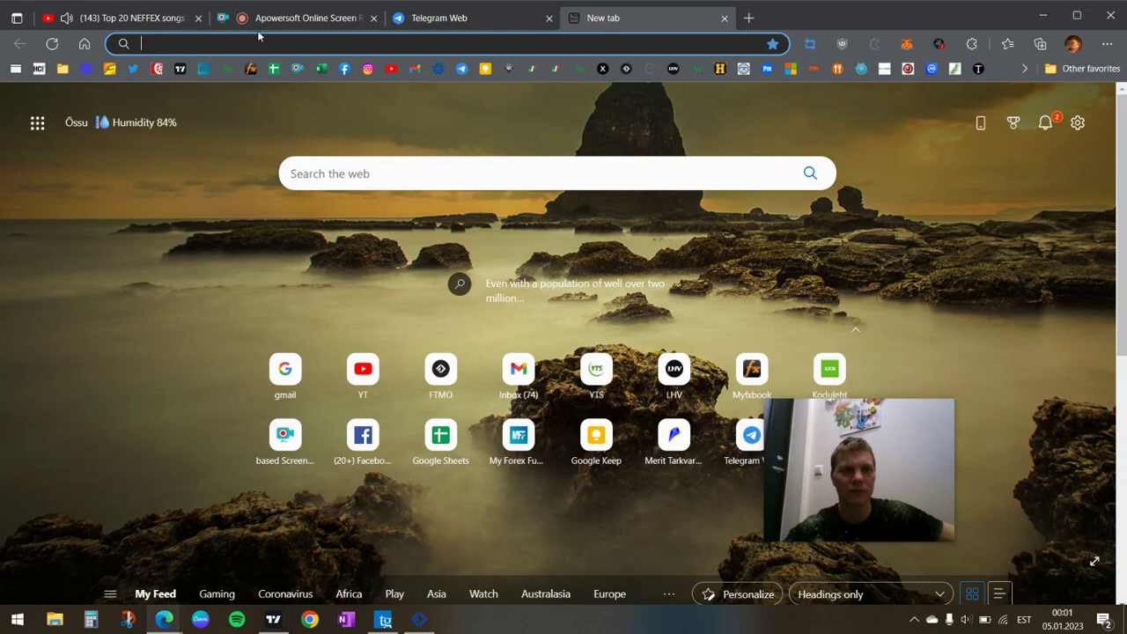
left_click(269, 24)
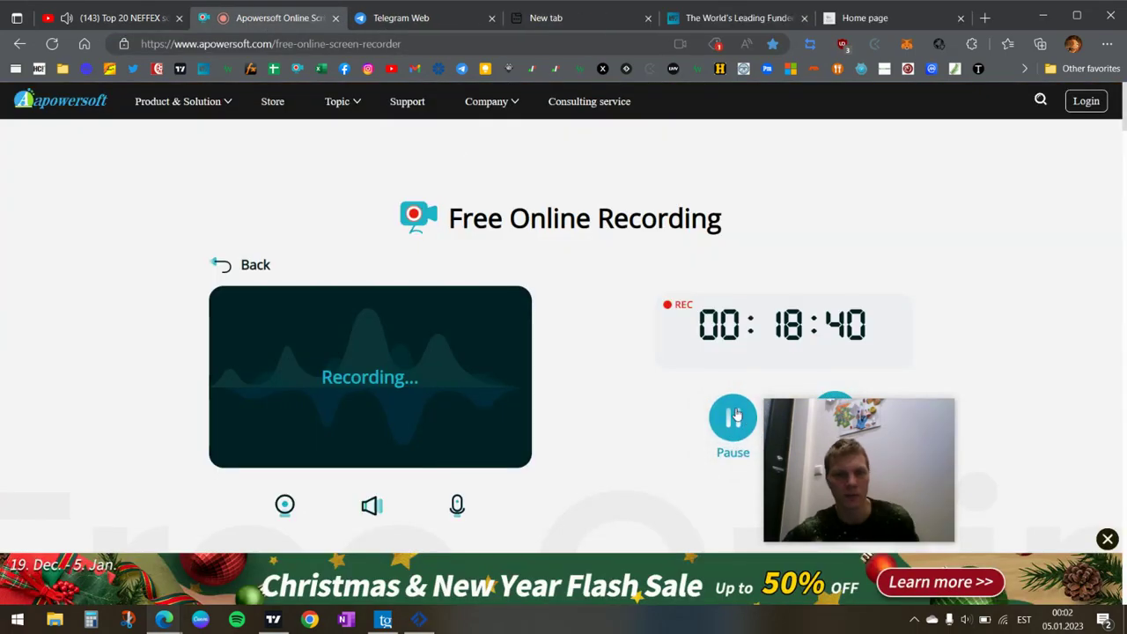
- Switch to the myForexFunds account page and review the equity chart, profit figures and account status in Account Details
left_click(866, 18)
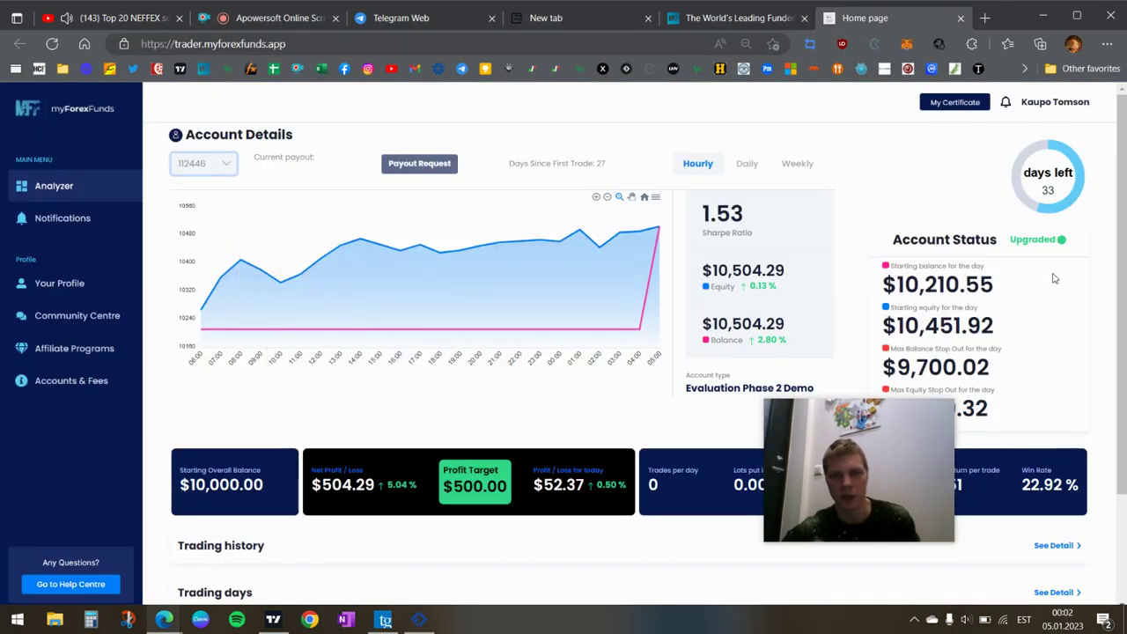
mouse_move(1122, 207)
left_mouse_down()
mouse_move(1123, 308)
mouse_move(1125, 224)
left_mouse_up()
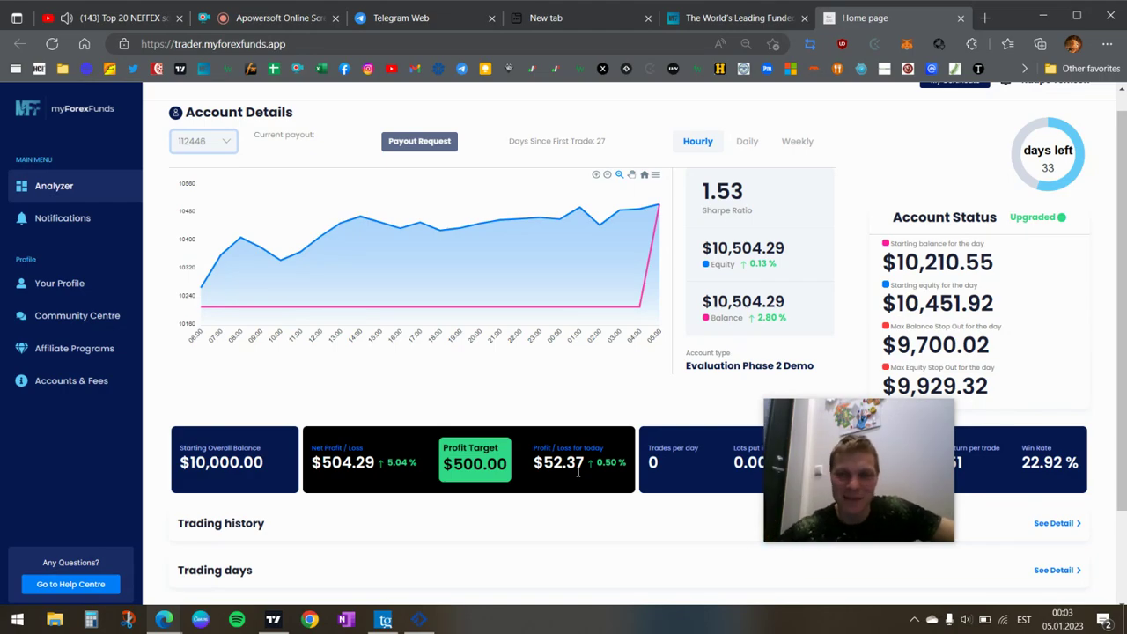
scroll(682, 351, "up", 1)
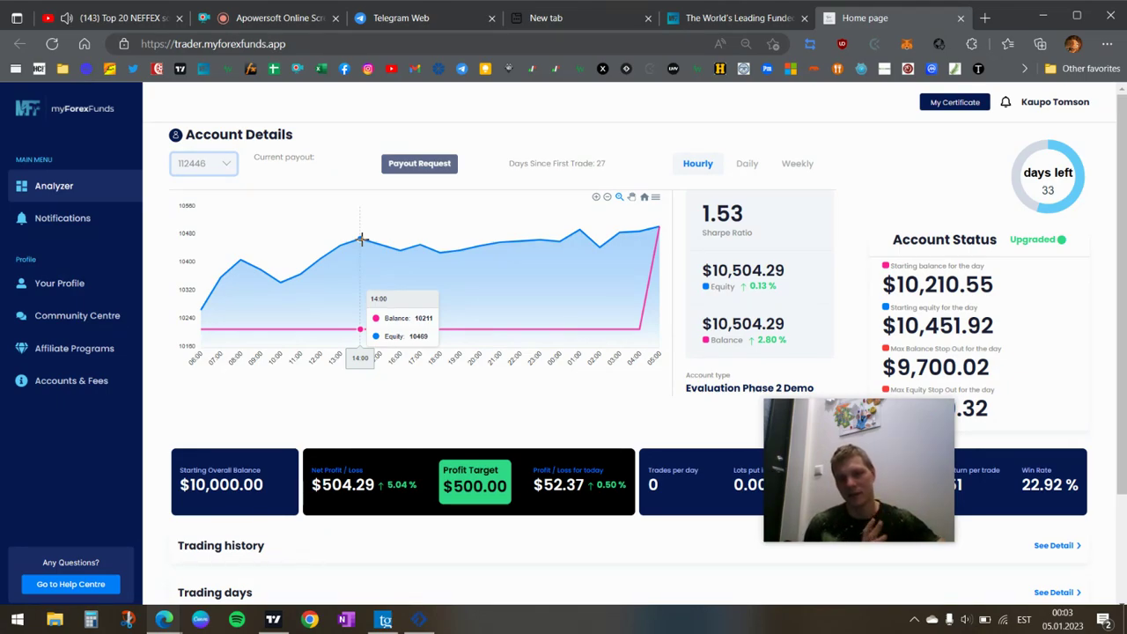
left_click_drag(895, 432, 1012, 480)
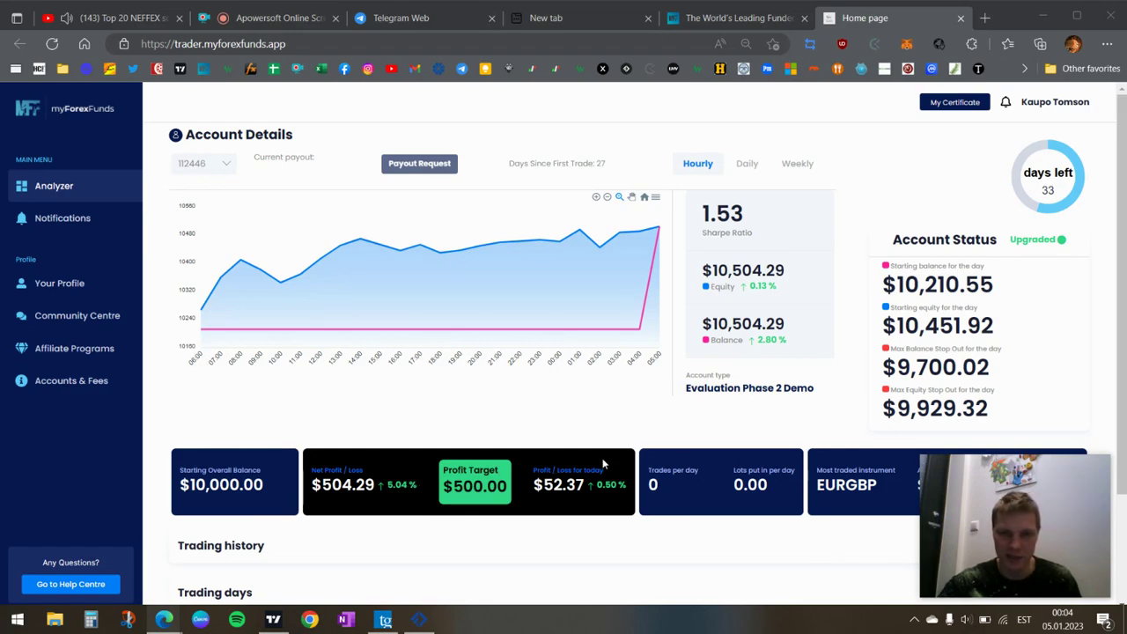
- Highlight the starting balance and starting equity for the day under Account Status, and clear the selection
left_click_drag(1125, 272, 1125, 305)
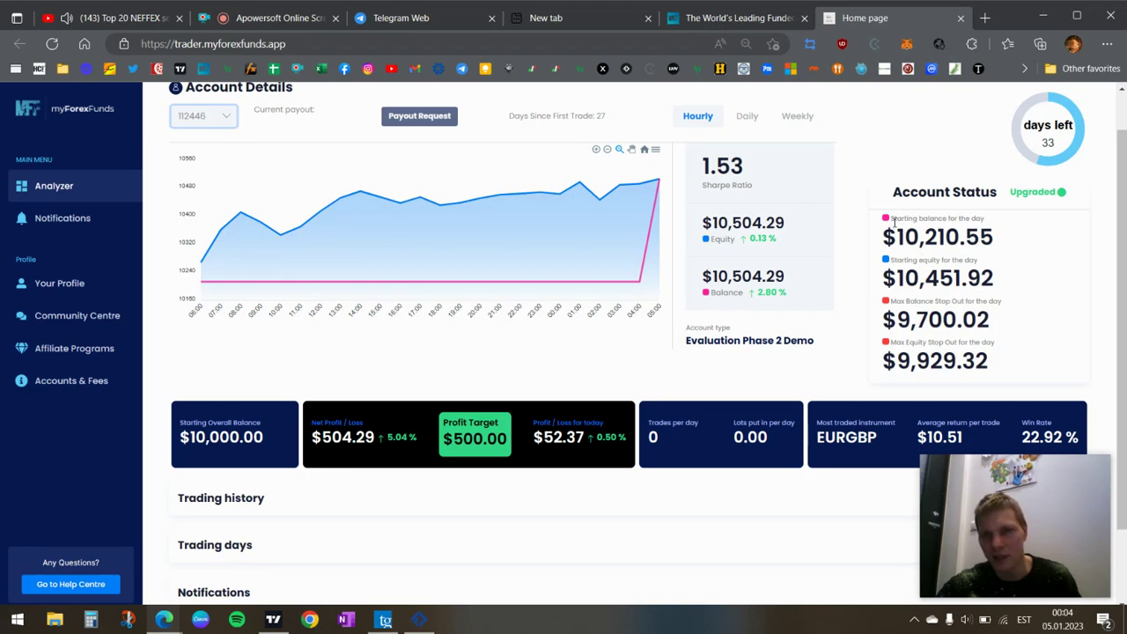
left_click_drag(885, 238, 993, 239)
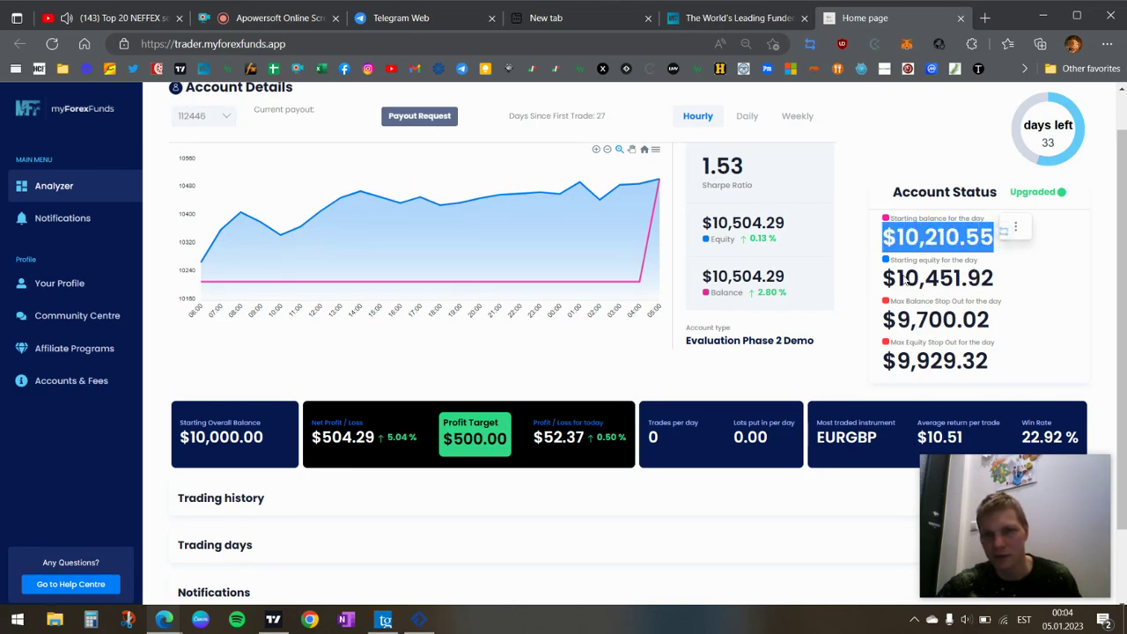
left_click_drag(892, 280, 995, 237)
left_click_drag(882, 279, 1004, 284)
left_click(1063, 298)
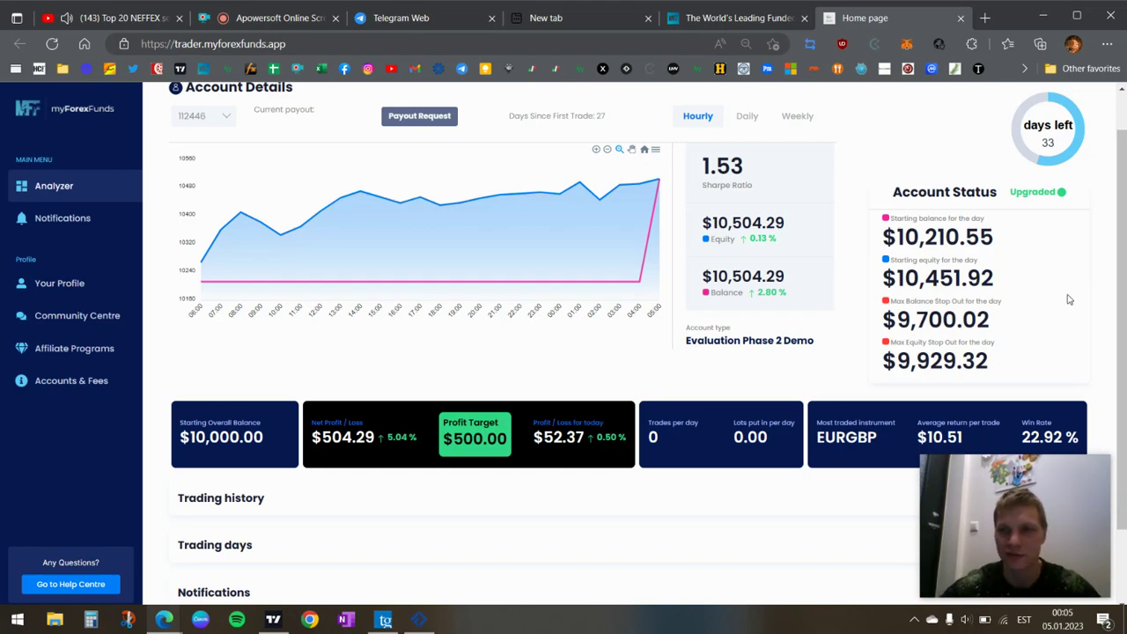
- Return to the Apowersoft recorder page from the myForexFunds account page
left_click(324, 18)
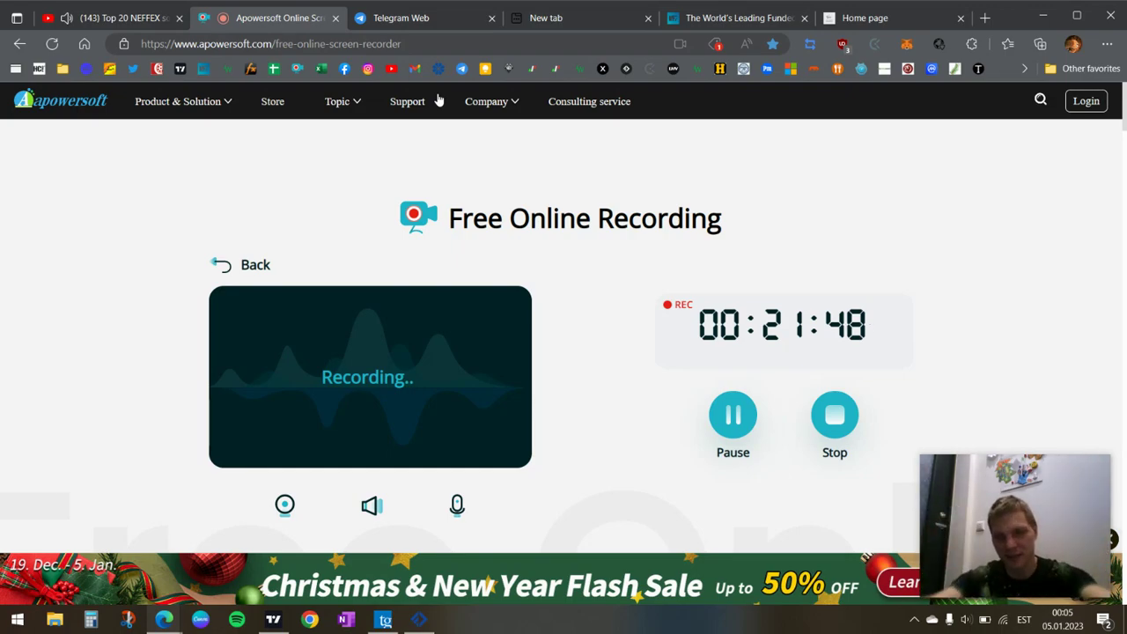
mouse_move(495, 128)
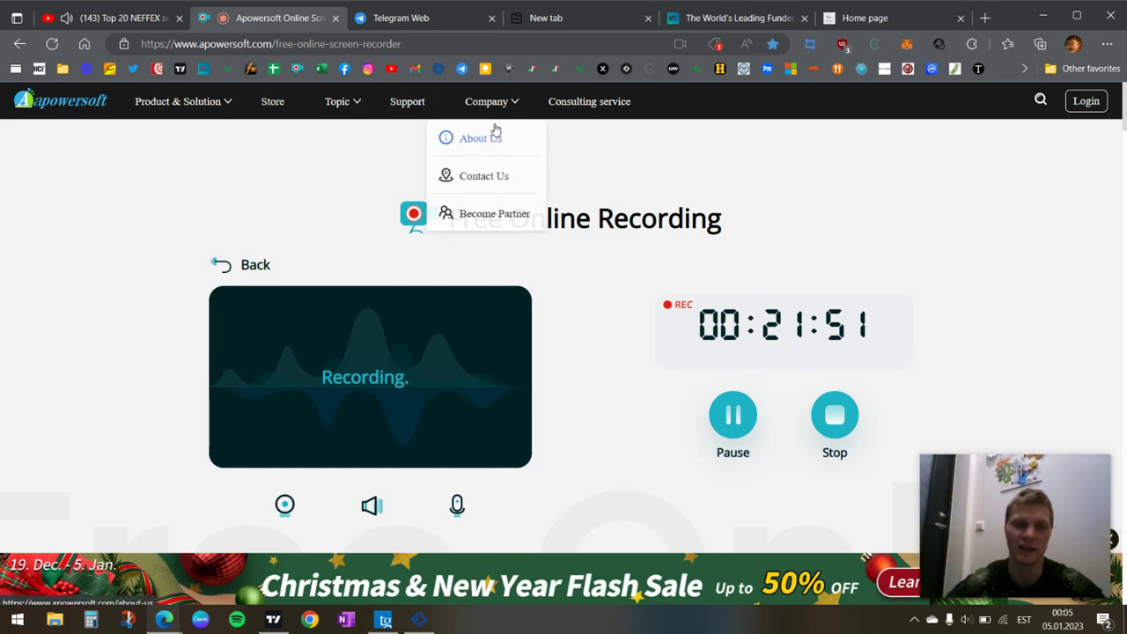